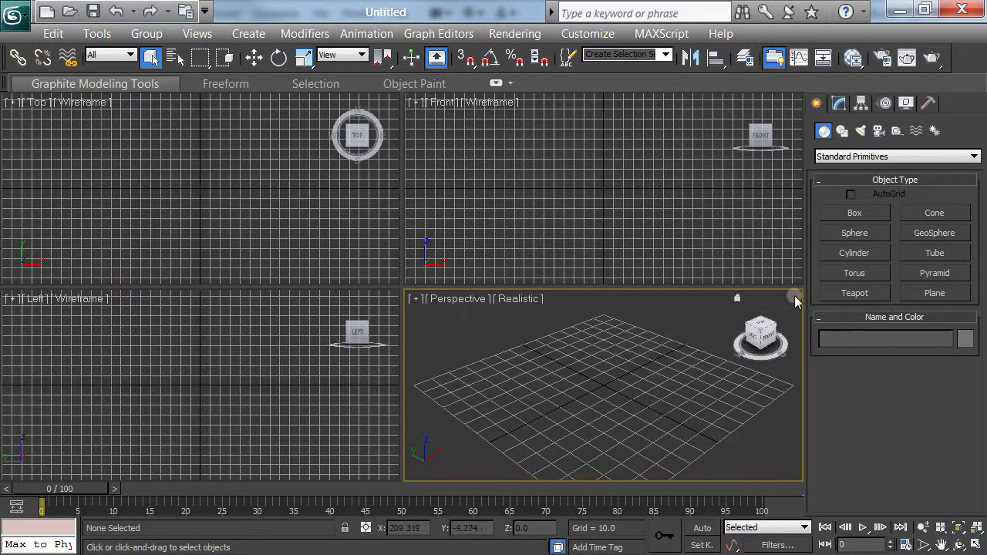
- Create a box about 24 long, 17 wide and 21 high near the grid centre in the maximized Perspective view
{"action": "left_click", "coordinate": [853, 216]}
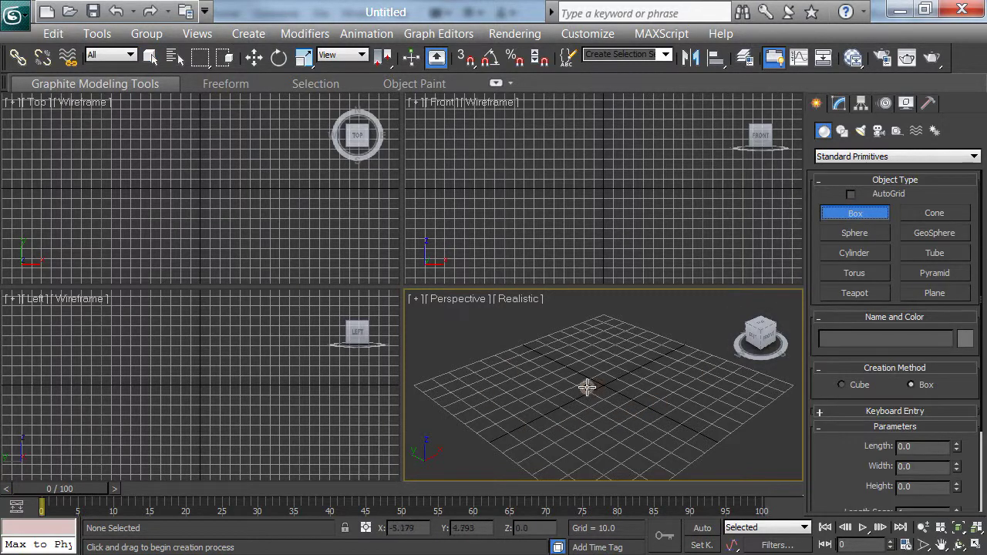
{"action": "left_click", "coordinate": [975, 544]}
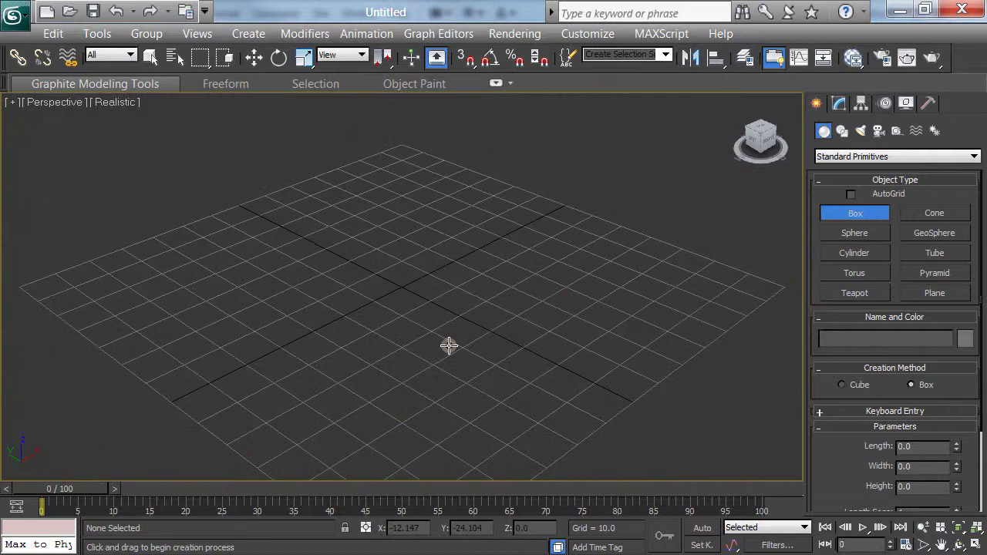
{"action": "left_click_drag", "start_coordinate": [366, 307], "coordinate": [486, 317]}
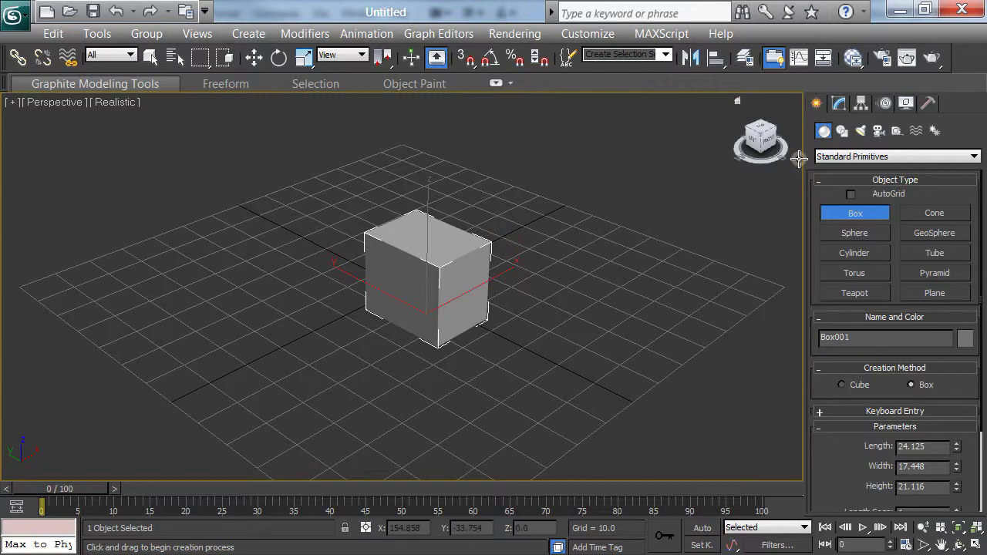
- Apply a MeshSmooth modifier to the box
{"action": "left_click", "coordinate": [843, 107]}
{"action": "left_click", "coordinate": [975, 153]}
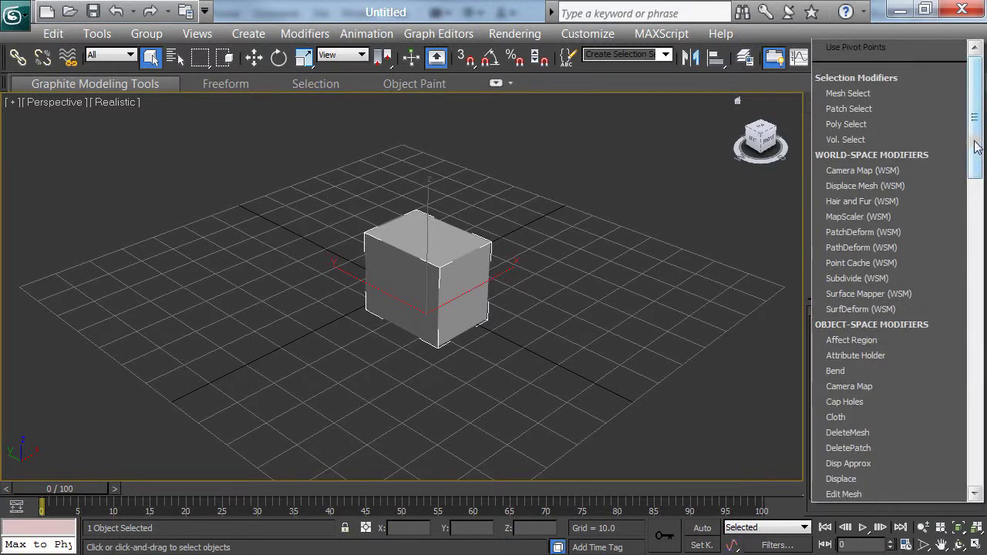
{"action": "left_click_drag", "start_coordinate": [975, 148], "coordinate": [962, 331]}
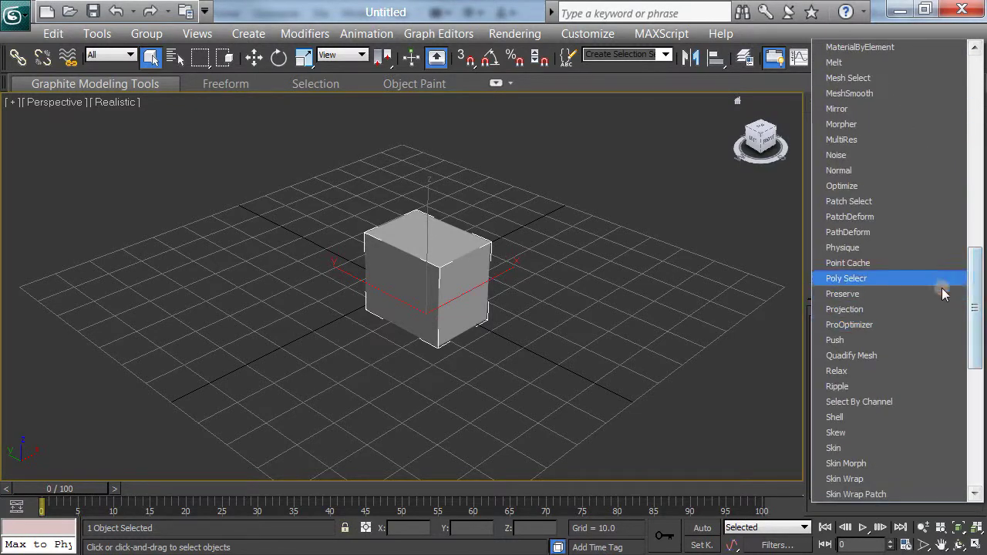
{"action": "left_click", "coordinate": [899, 92]}
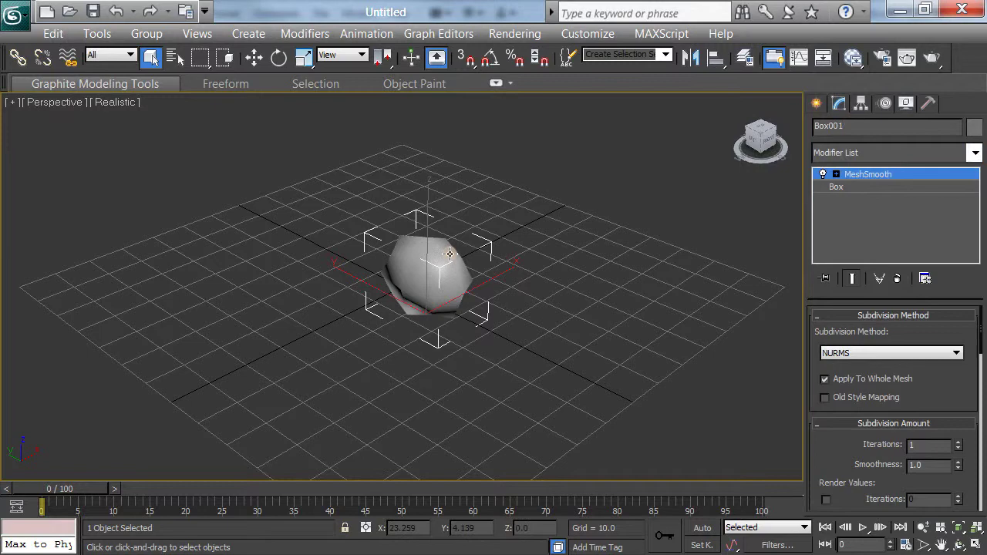
- Collapse the box's whole modifier stack into an editable poly
{"action": "right_click", "coordinate": [891, 175]}
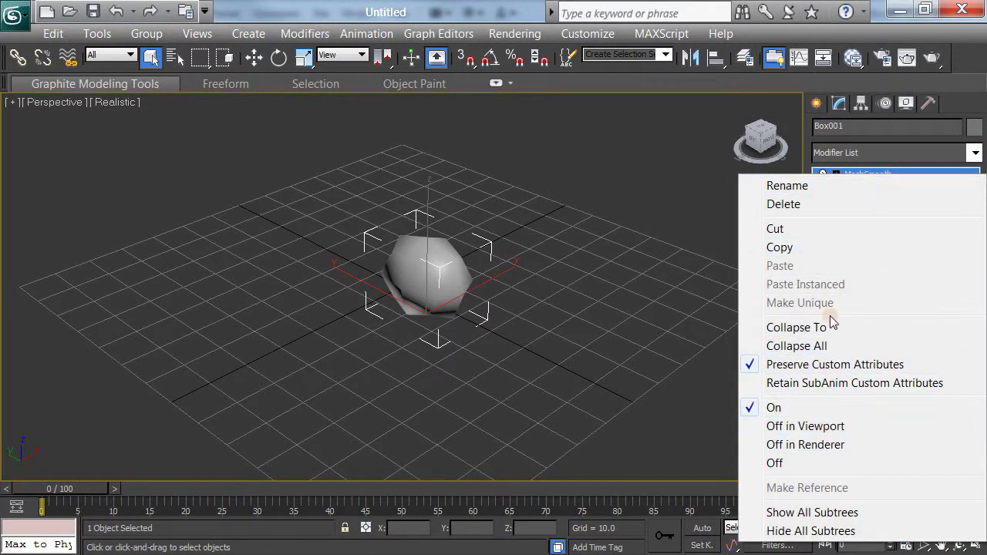
{"action": "left_click", "coordinate": [809, 346]}
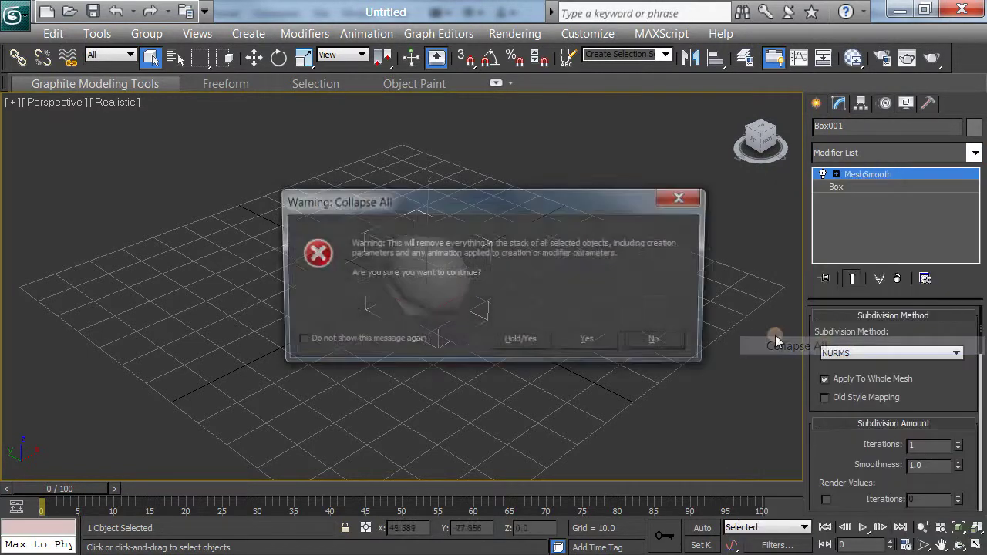
{"action": "left_click", "coordinate": [588, 338]}
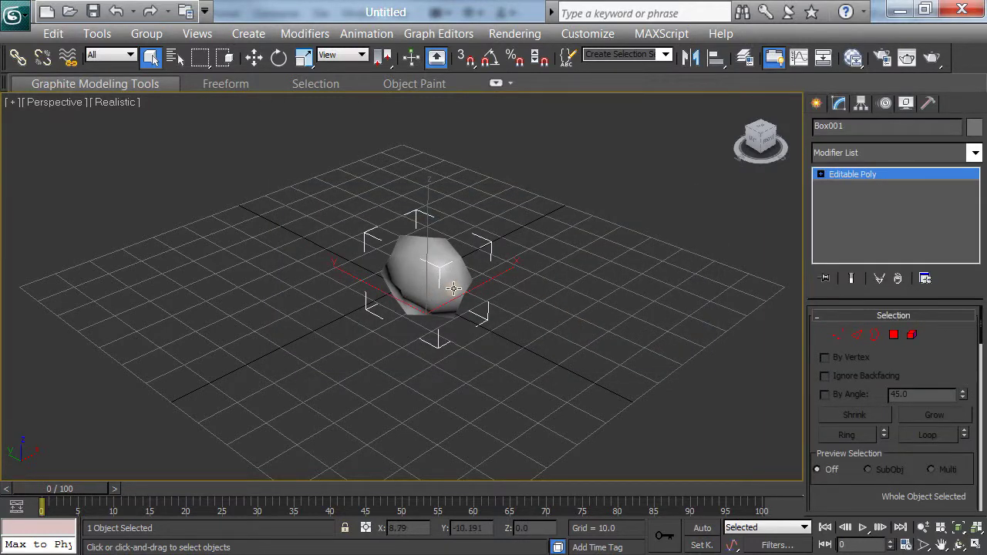
- Show edged faces on the smoothed box and hide its selection brackets and the viewport grid
{"action": "key", "text": "F4"}
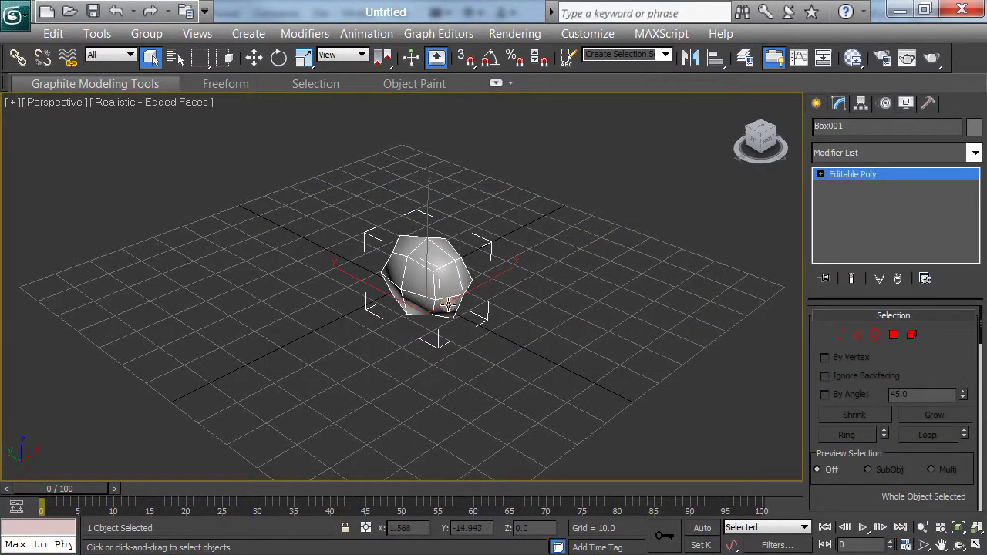
{"action": "key", "text": "j"}
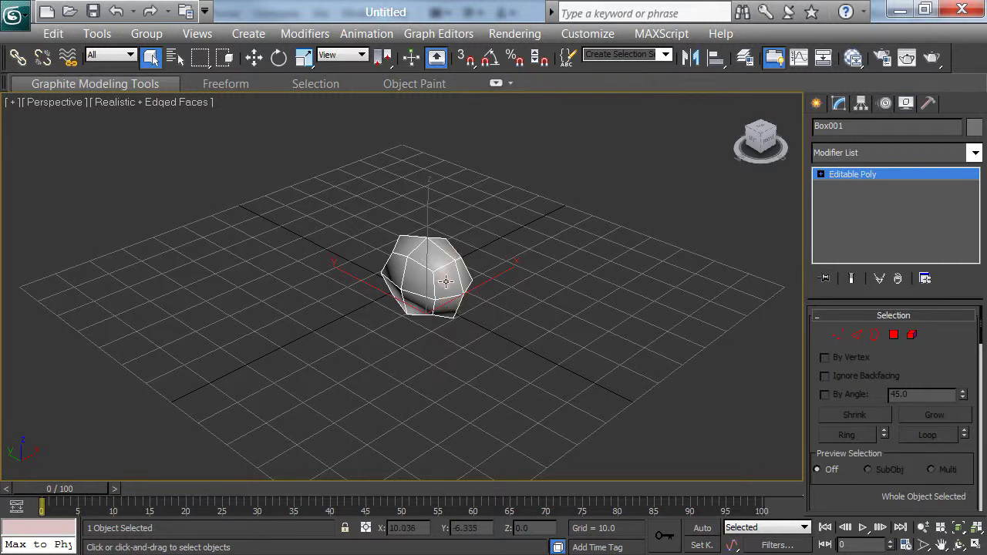
{"action": "key", "text": "g"}
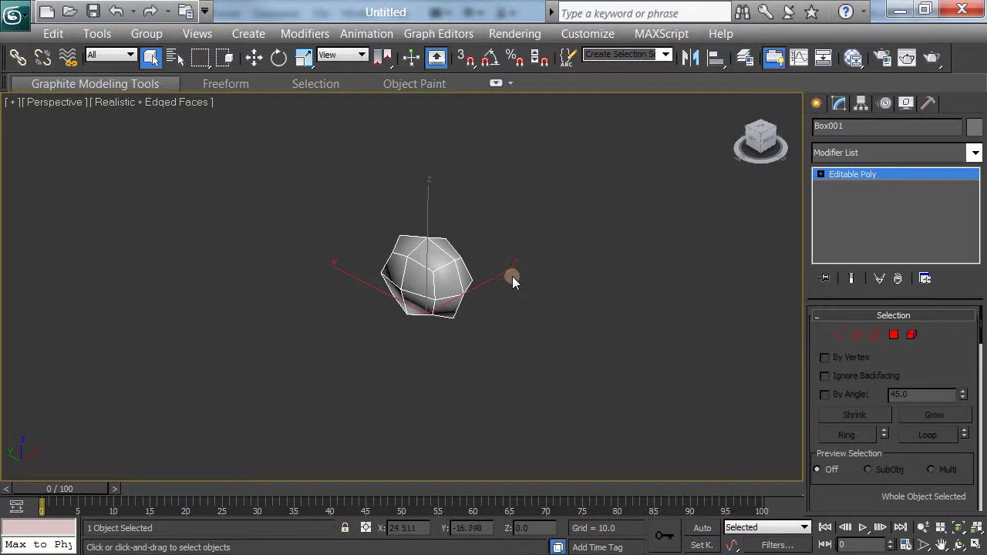
{"action": "scroll", "coordinate": [477, 294], "scroll_direction": "up", "scroll_amount": 5}
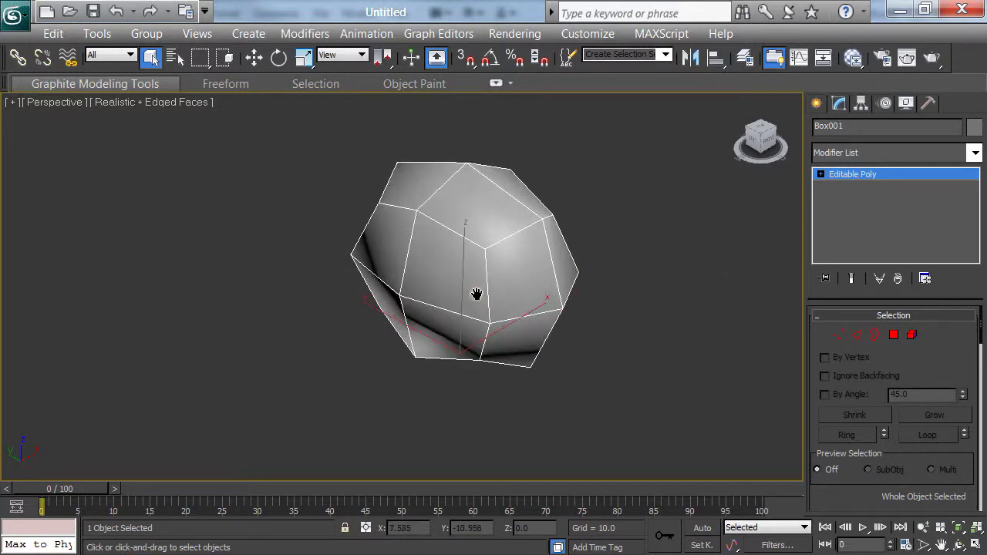
{"action": "middle_click_drag", "start_coordinate": [474, 308], "coordinate": [506, 293], "text": "alt"}
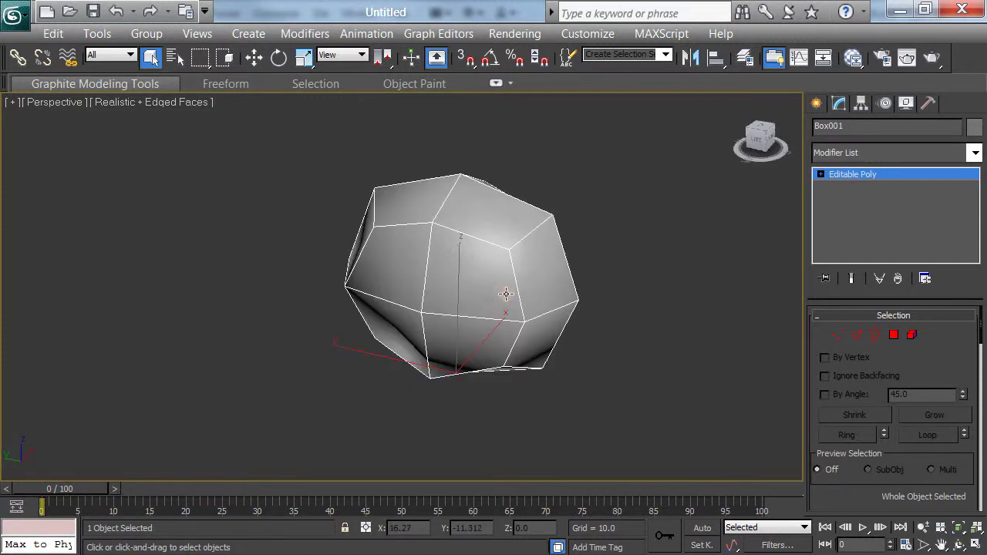
{"action": "scroll", "coordinate": [515, 291], "scroll_direction": "down", "scroll_amount": 3}
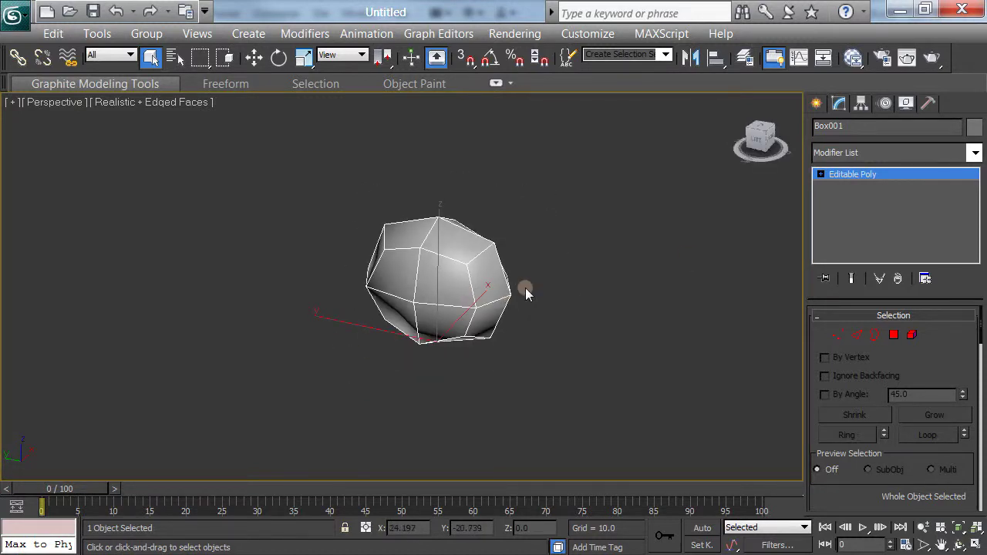
- Select the 12 polygons of the mesh's upper half and extrude them upward to add two new rows of faces
{"action": "left_click", "coordinate": [821, 175]}
{"action": "left_click", "coordinate": [852, 224]}
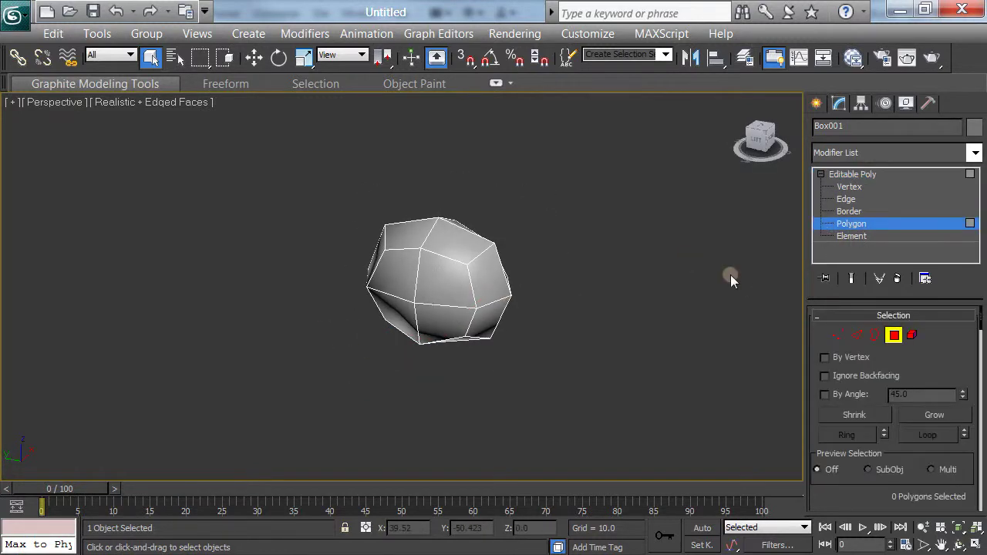
{"action": "middle_click_drag", "start_coordinate": [542, 347], "coordinate": [570, 309], "text": "alt"}
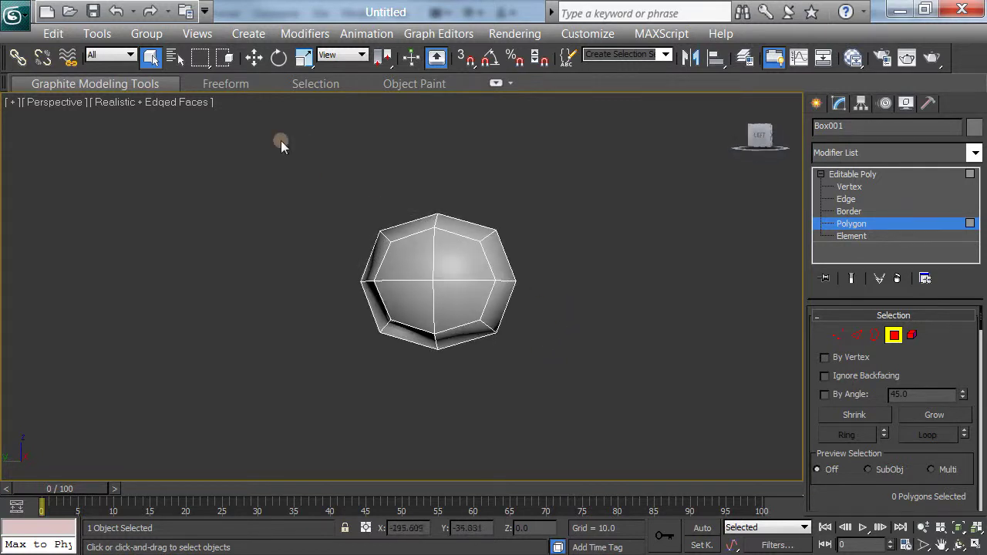
{"action": "left_click_drag", "start_coordinate": [557, 246], "coordinate": [560, 247]}
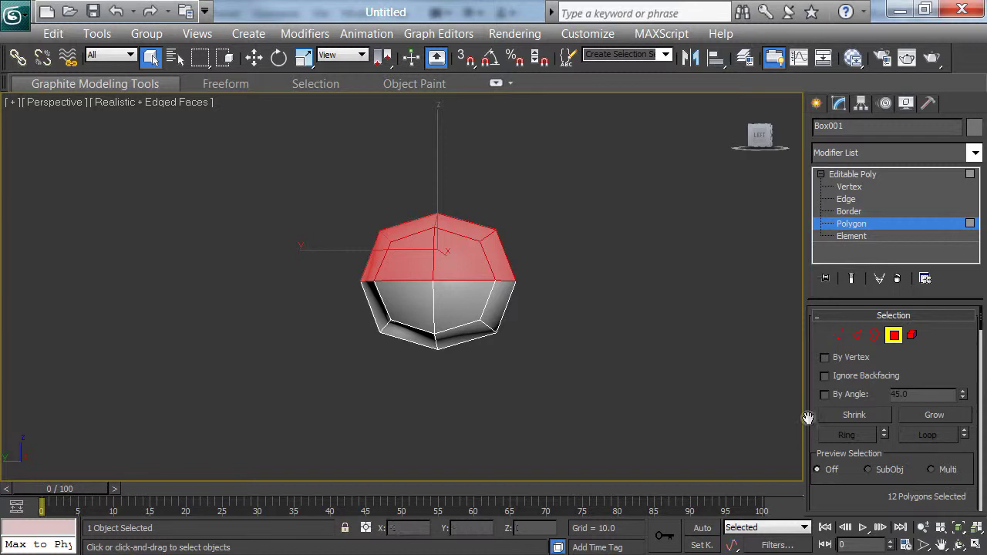
{"action": "scroll", "coordinate": [816, 416], "scroll_direction": "down", "scroll_amount": 5}
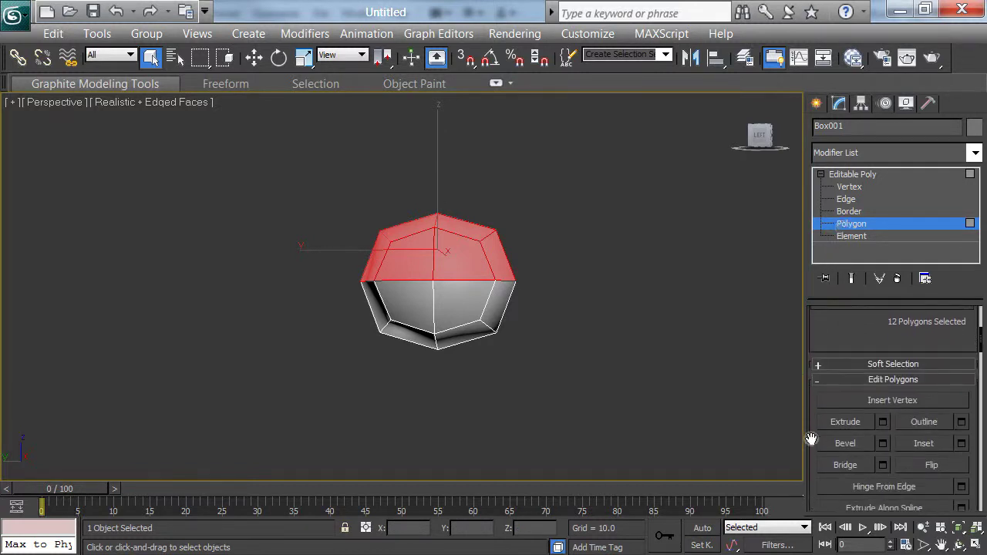
{"action": "left_click", "coordinate": [836, 426]}
{"action": "left_click_drag", "start_coordinate": [474, 239], "coordinate": [489, 166]}
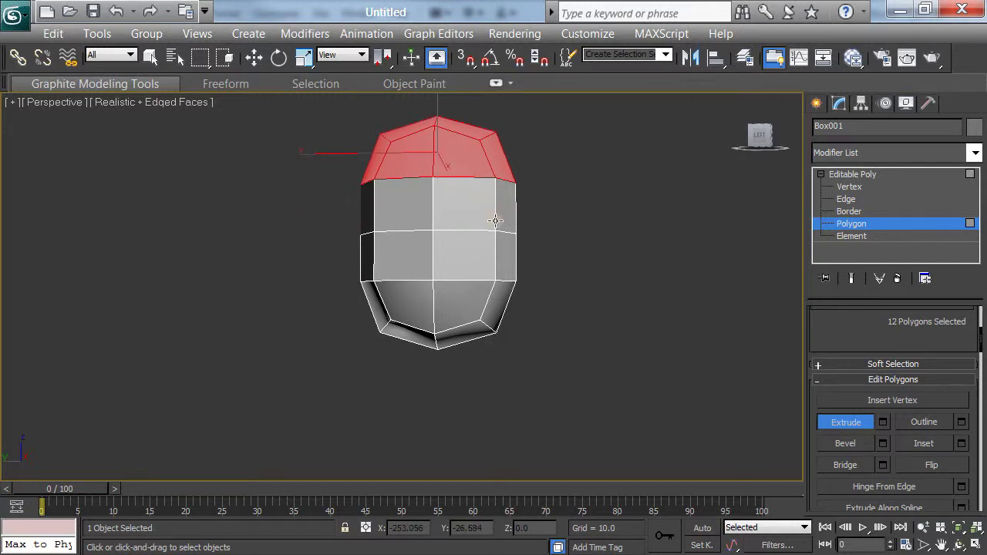
{"action": "left_click", "coordinate": [608, 406]}
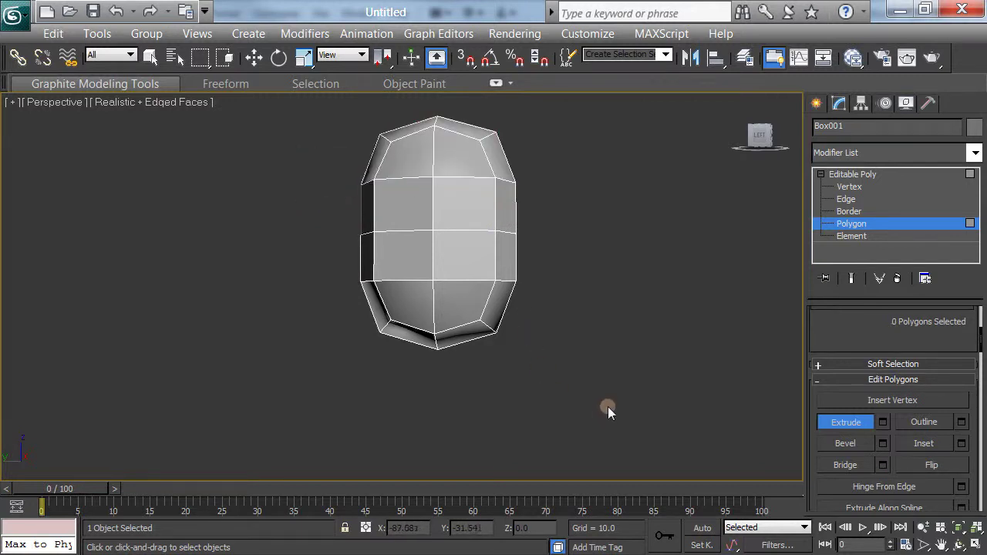
- Work at vertex level and move the lower vertices on the mesh's -Y side outward to widen that side
{"action": "left_click", "coordinate": [847, 177]}
{"action": "key", "text": "w"}
{"action": "middle_click_drag", "start_coordinate": [445, 258], "coordinate": [426, 279], "text": "alt"}
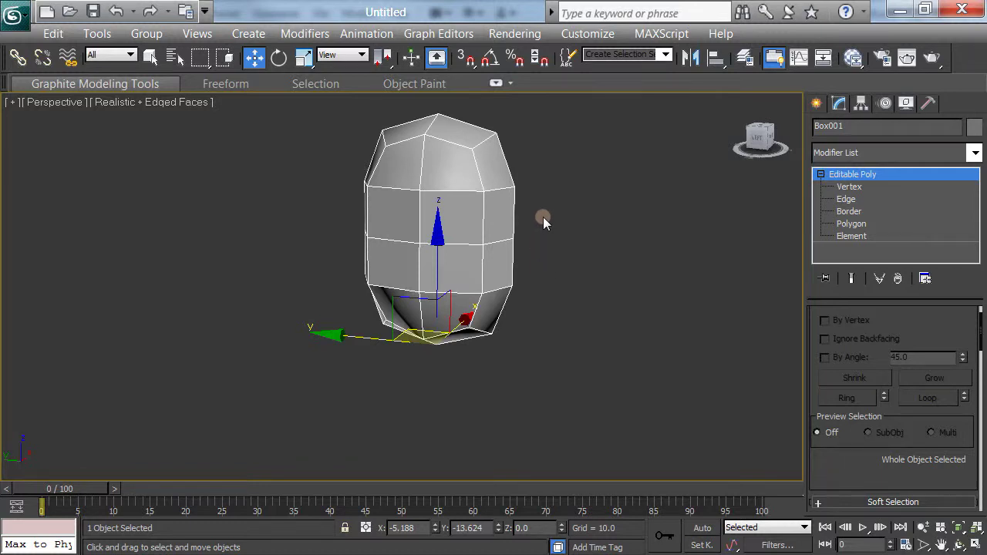
{"action": "scroll", "coordinate": [575, 223], "scroll_direction": "down", "scroll_amount": 2}
{"action": "scroll", "coordinate": [575, 223], "scroll_direction": "up", "scroll_amount": 2}
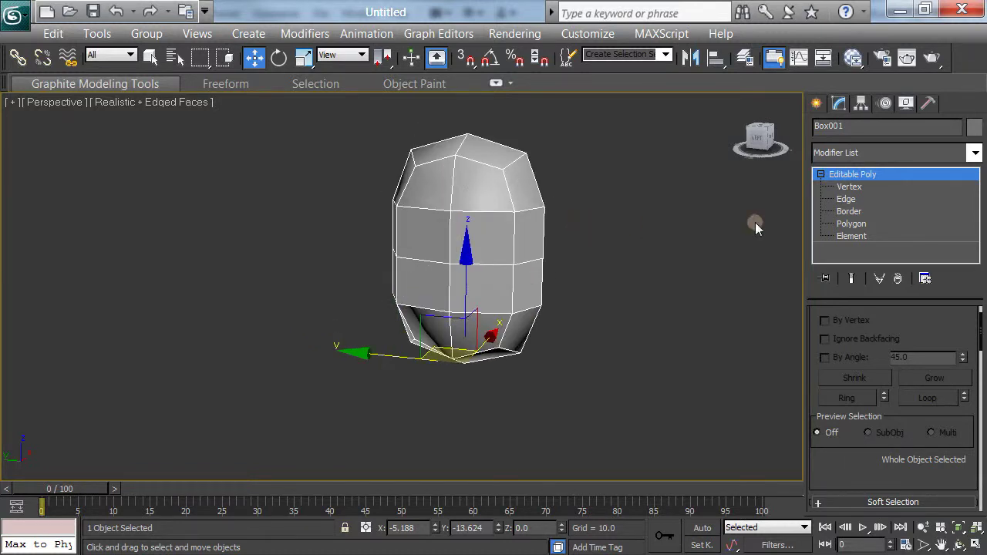
{"action": "left_click", "coordinate": [849, 187]}
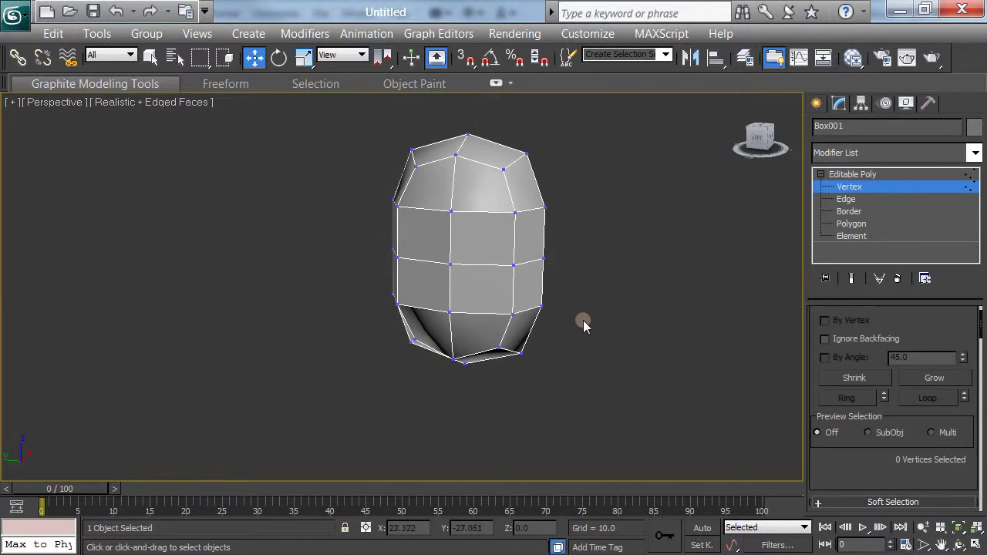
{"action": "middle_click_drag", "start_coordinate": [584, 320], "coordinate": [602, 300], "text": "alt"}
{"action": "left_click_drag", "start_coordinate": [604, 325], "coordinate": [508, 239]}
{"action": "middle_click_drag", "start_coordinate": [507, 239], "coordinate": [347, 359], "text": "alt"}
- Move the three lower corner vertices on the +Y side downward
{"action": "left_click_drag", "start_coordinate": [425, 375], "coordinate": [445, 391]}
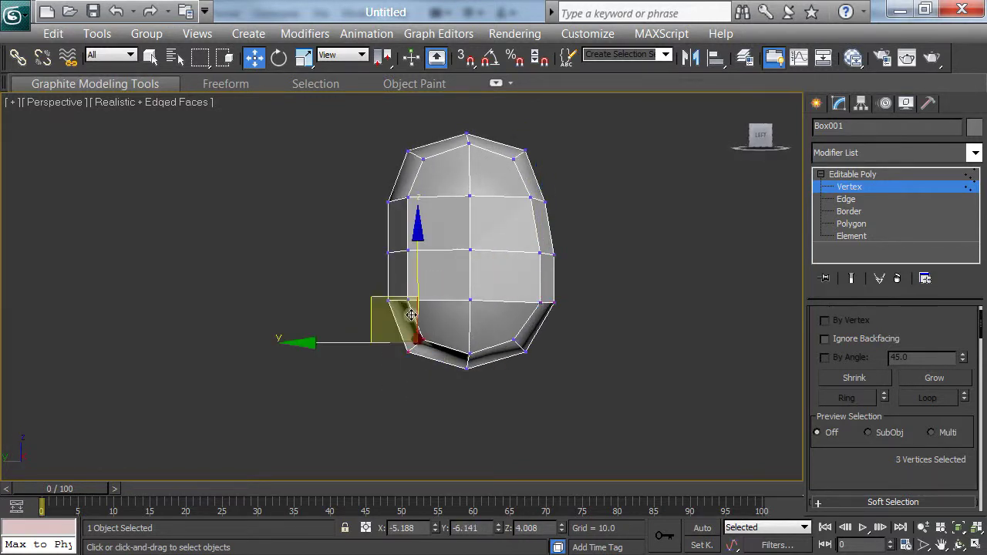
{"action": "left_click_drag", "start_coordinate": [383, 296], "coordinate": [480, 355]}
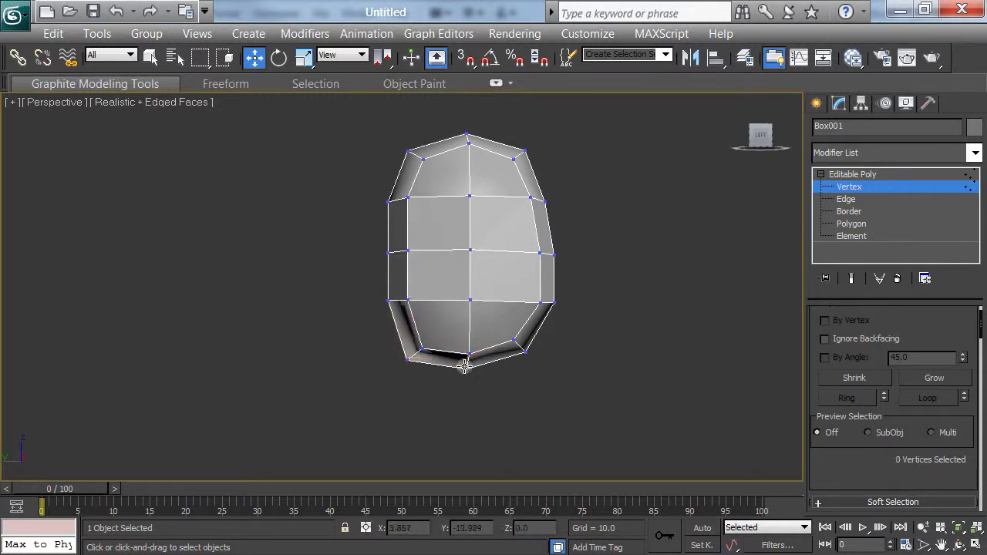
{"action": "left_click_drag", "start_coordinate": [427, 310], "coordinate": [435, 325]}
- Reposition the mesh's upper vertices and its +Y side vertices to round out the profile
{"action": "middle_click_drag", "start_coordinate": [573, 217], "coordinate": [486, 250], "text": "alt"}
{"action": "left_click_drag", "start_coordinate": [377, 126], "coordinate": [449, 208]}
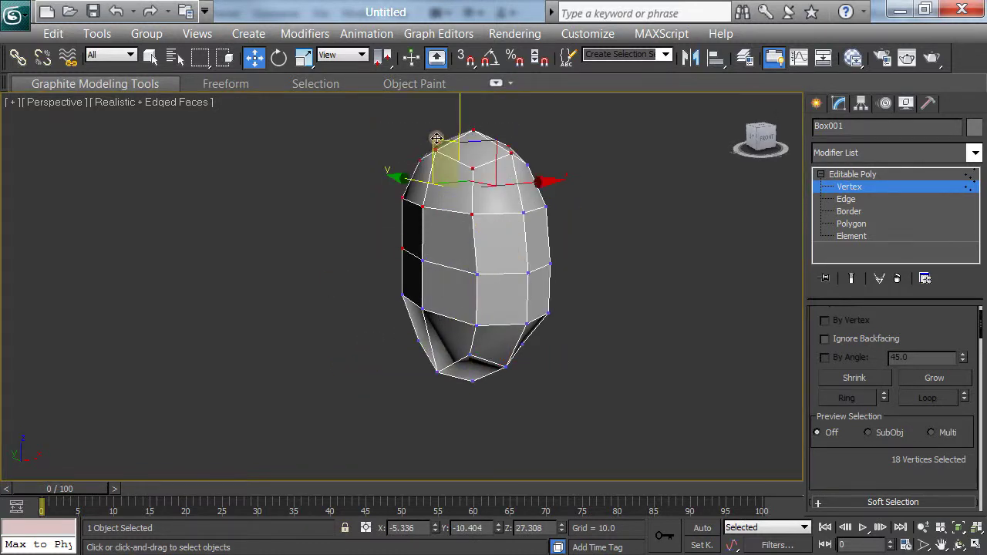
{"action": "left_click_drag", "start_coordinate": [436, 139], "coordinate": [437, 154]}
{"action": "middle_click_drag", "start_coordinate": [444, 290], "coordinate": [626, 287], "text": "alt"}
{"action": "left_click_drag", "start_coordinate": [348, 149], "coordinate": [478, 324]}
{"action": "left_click_drag", "start_coordinate": [347, 226], "coordinate": [372, 248]}
{"action": "middle_click_drag", "start_coordinate": [602, 316], "coordinate": [517, 348], "text": "alt"}
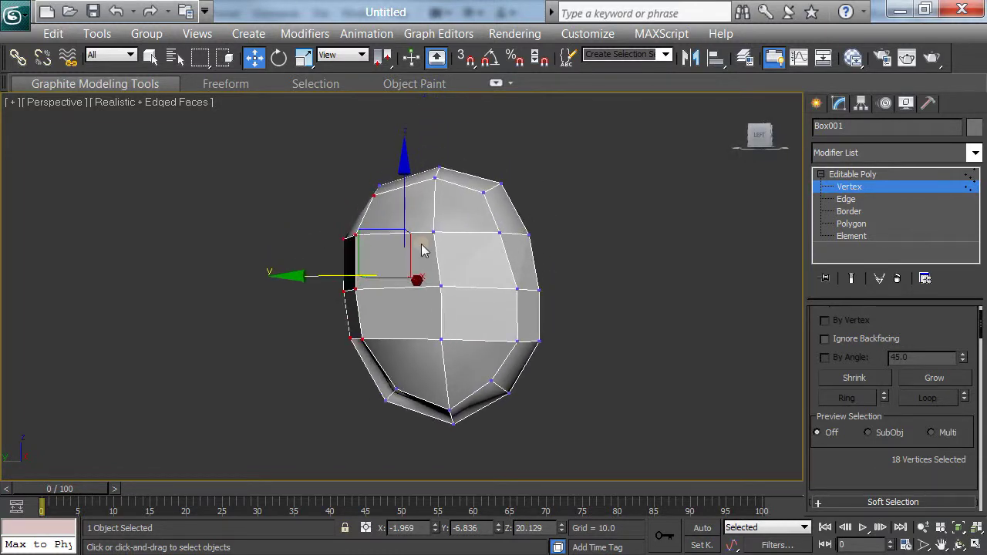
- Lengthen the mesh vertically by raising its 17 top vertices and lowering its 17 bottom vertices along Z
{"action": "left_click_drag", "start_coordinate": [311, 145], "coordinate": [565, 270]}
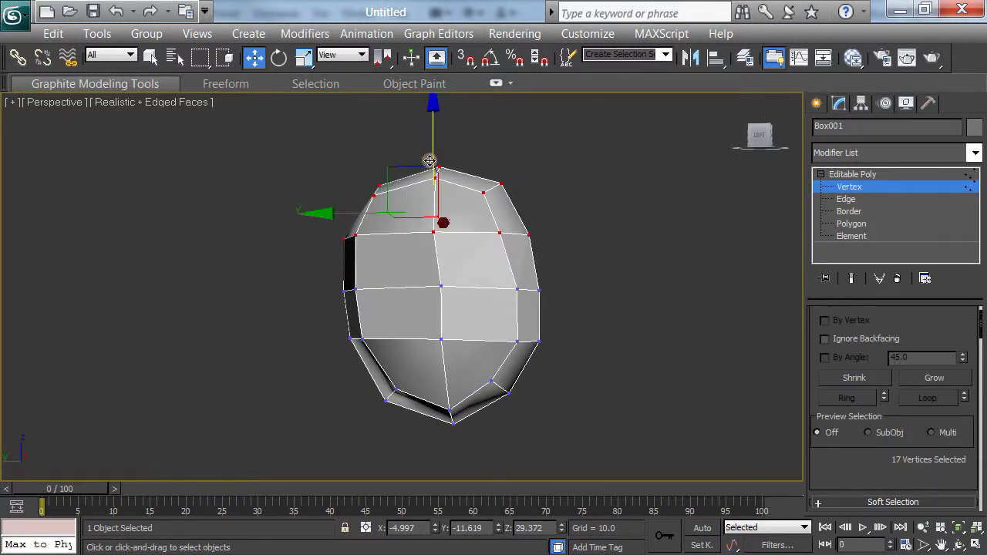
{"action": "left_click_drag", "start_coordinate": [433, 160], "coordinate": [435, 145]}
{"action": "left_click_drag", "start_coordinate": [272, 323], "coordinate": [580, 440]}
{"action": "left_click_drag", "start_coordinate": [447, 280], "coordinate": [445, 294]}
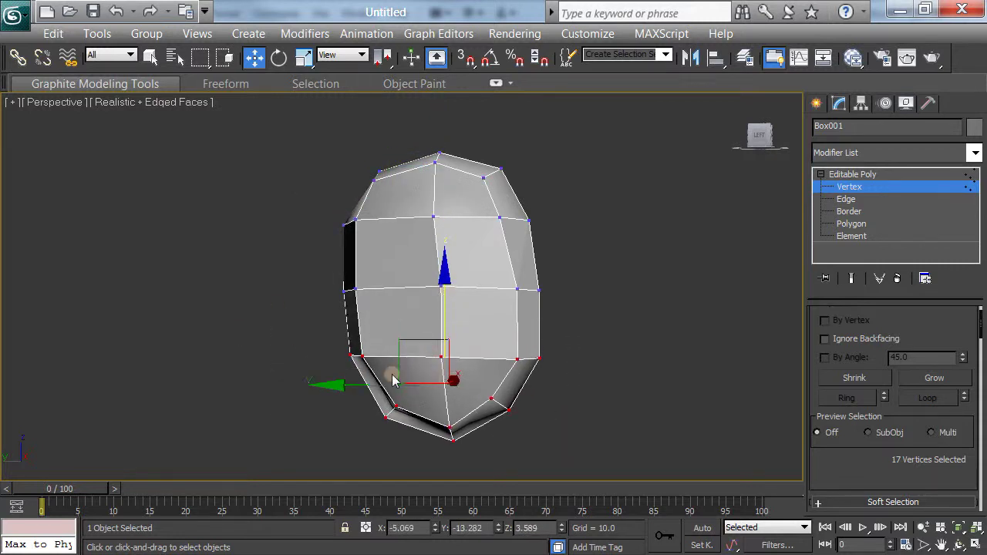
{"action": "left_click_drag", "start_coordinate": [375, 384], "coordinate": [374, 385]}
- Adjust the mid-height and bottom corner vertices on the -Y side to even out the mesh's outline
{"action": "left_click", "coordinate": [591, 349]}
{"action": "mouse_move", "coordinate": [592, 347]}
{"action": "middle_mouse_down", "text": "alt"}
{"action": "mouse_move", "coordinate": [612, 350]}
{"action": "mouse_move", "coordinate": [598, 360]}
{"action": "middle_mouse_up", "text": "alt"}
{"action": "left_click_drag", "start_coordinate": [594, 351], "coordinate": [478, 245]}
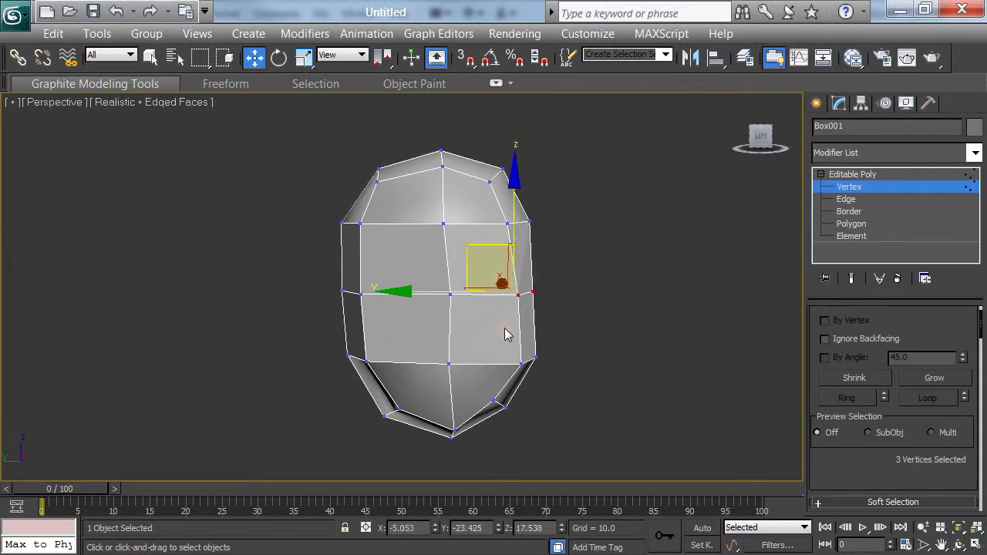
{"action": "middle_click_drag", "start_coordinate": [571, 385], "coordinate": [588, 366]}
{"action": "left_click_drag", "start_coordinate": [548, 395], "coordinate": [468, 324]}
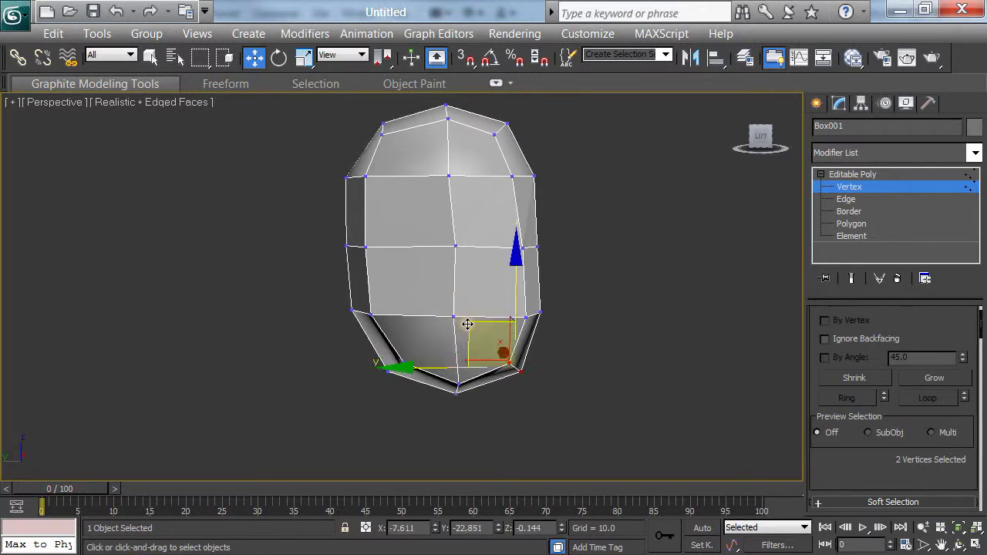
{"action": "left_click", "coordinate": [407, 427]}
{"action": "middle_click_drag", "start_coordinate": [530, 335], "coordinate": [544, 342]}
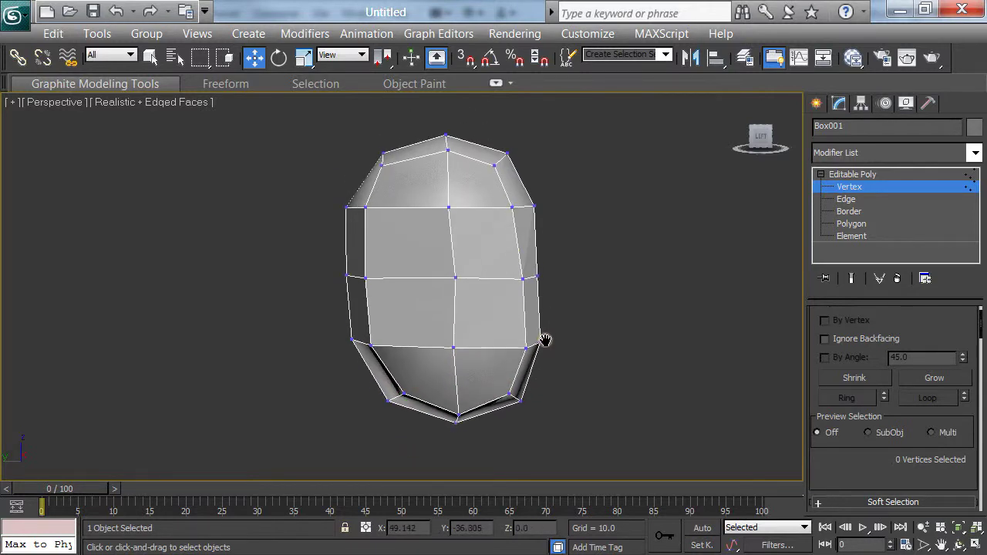
- Move the single upper vertex near the +Y top corner slightly inward
{"action": "left_click", "coordinate": [378, 172]}
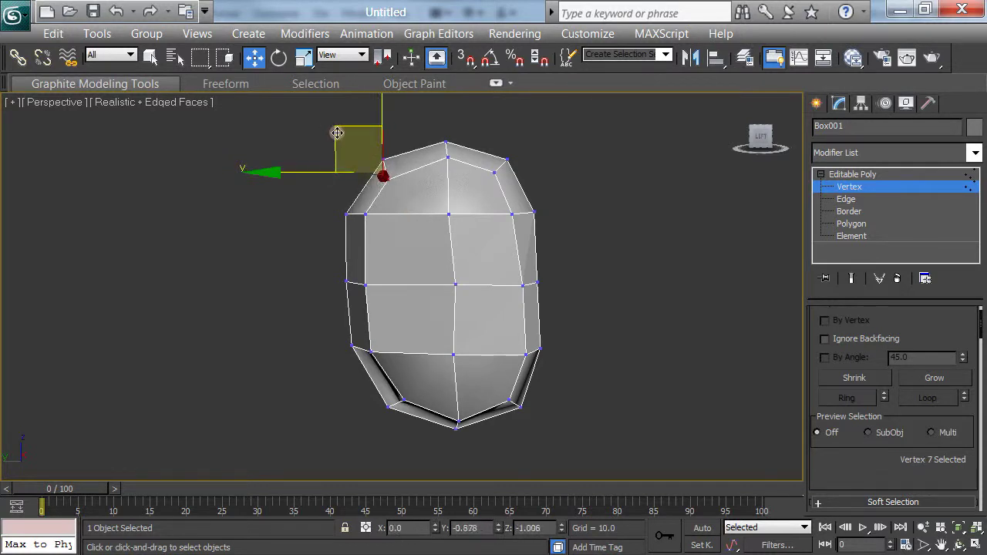
{"action": "left_click_drag", "start_coordinate": [332, 131], "coordinate": [336, 134]}
{"action": "left_click", "coordinate": [204, 308]}
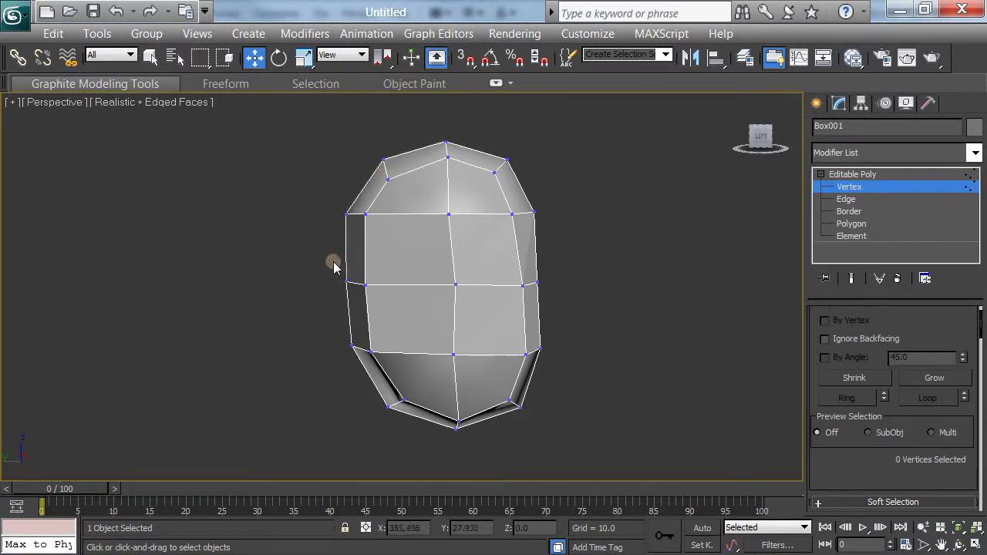
- Move the three mid-height +Y side vertices slightly inward and raise the six top vertices on the -Y side
{"action": "left_click_drag", "start_coordinate": [333, 264], "coordinate": [379, 298]}
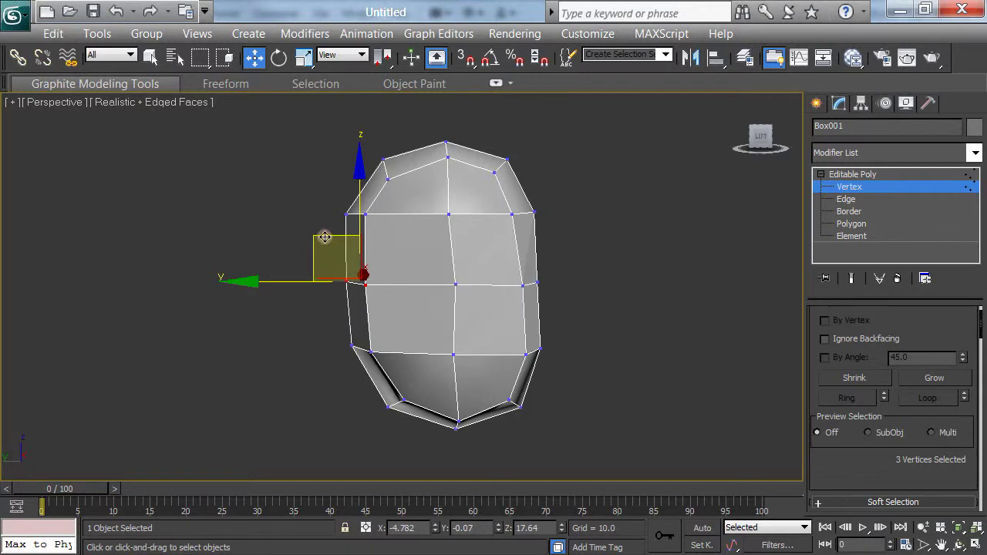
{"action": "mouse_move", "coordinate": [325, 237]}
{"action": "left_mouse_down"}
{"action": "mouse_move", "coordinate": [338, 236]}
{"action": "mouse_move", "coordinate": [329, 236]}
{"action": "left_mouse_up"}
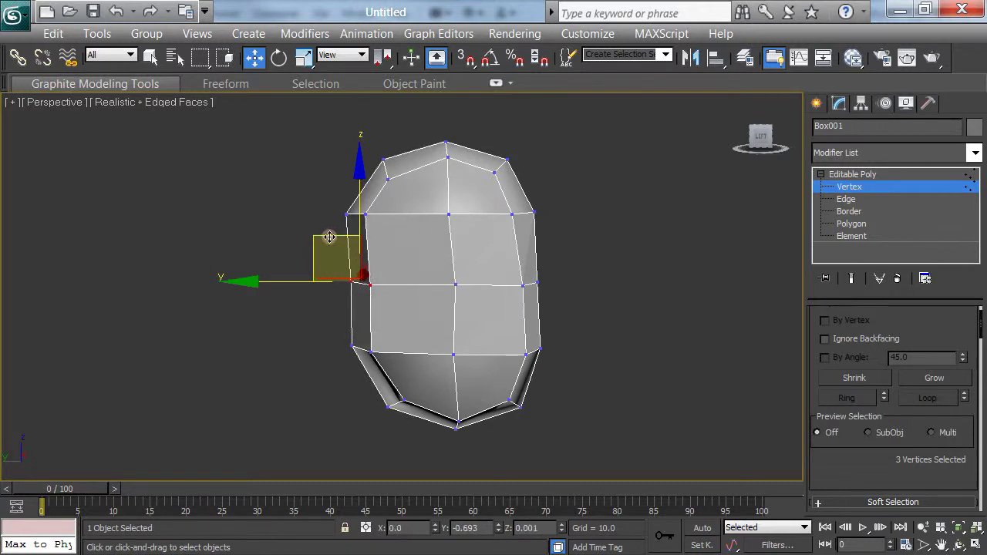
{"action": "middle_click_drag", "start_coordinate": [583, 279], "coordinate": [595, 295]}
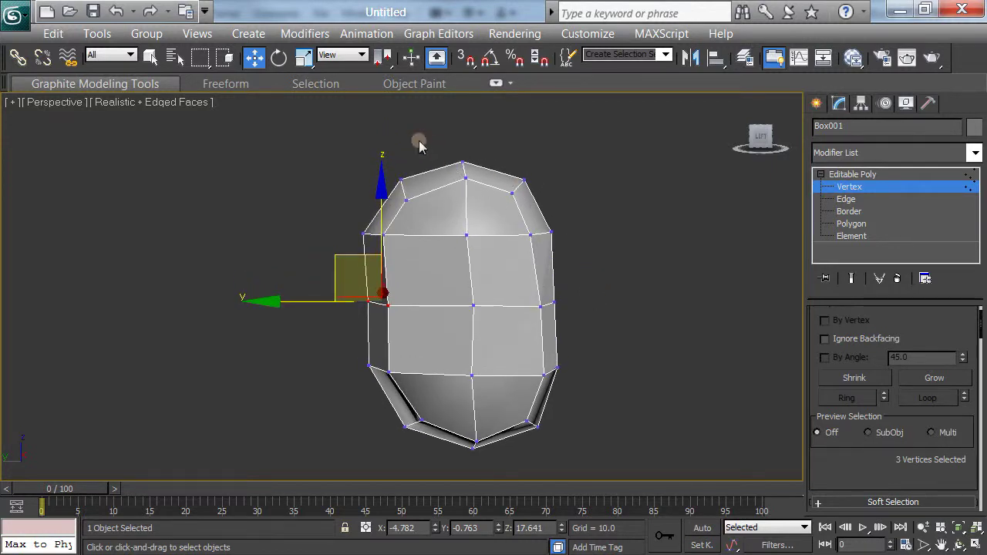
{"action": "left_click_drag", "start_coordinate": [512, 193], "coordinate": [515, 188]}
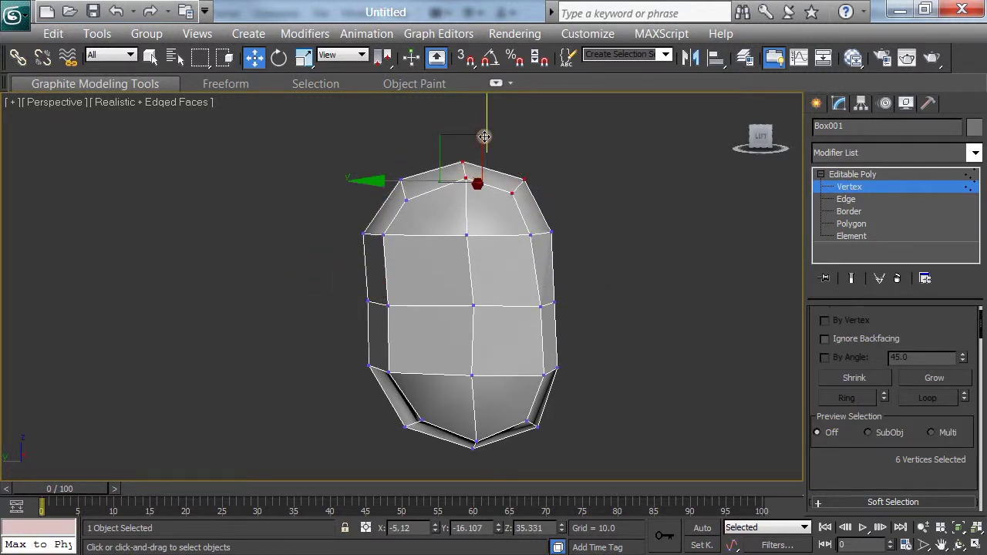
{"action": "left_click_drag", "start_coordinate": [485, 137], "coordinate": [484, 134]}
{"action": "left_click", "coordinate": [661, 376]}
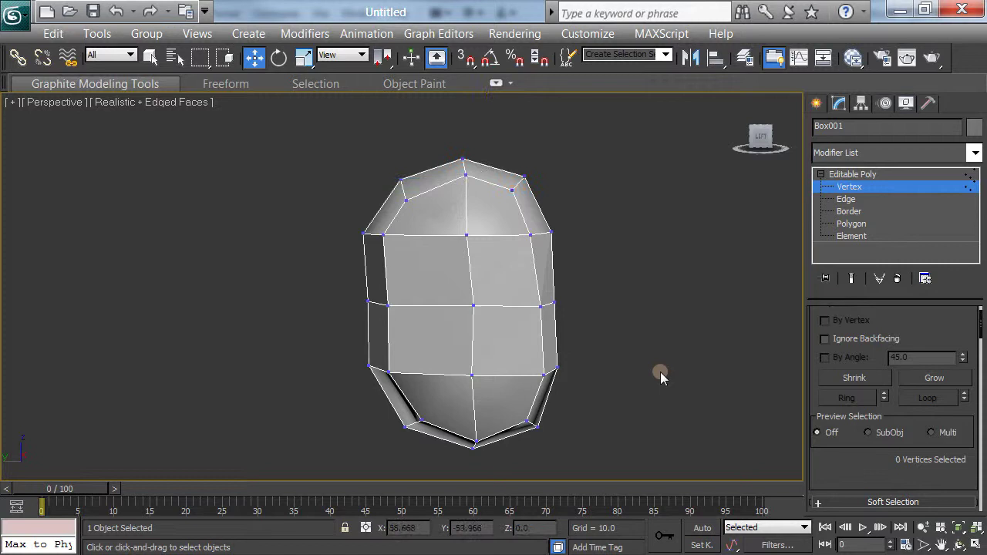
- Leave vertex editing and apply a MeshSmooth modifier to the whole box
{"action": "left_click", "coordinate": [860, 176]}
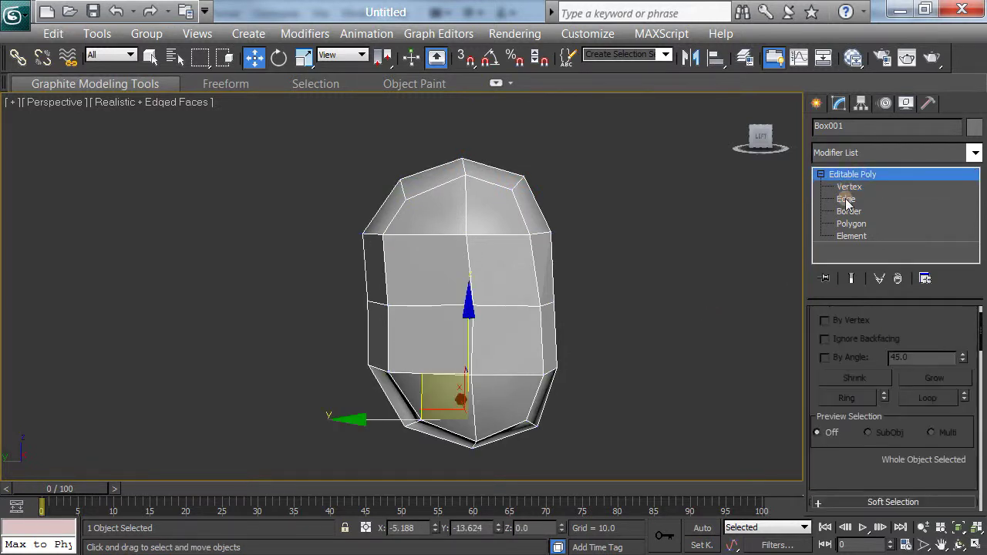
{"action": "left_click", "coordinate": [975, 153]}
{"action": "left_click_drag", "start_coordinate": [979, 136], "coordinate": [971, 463]}
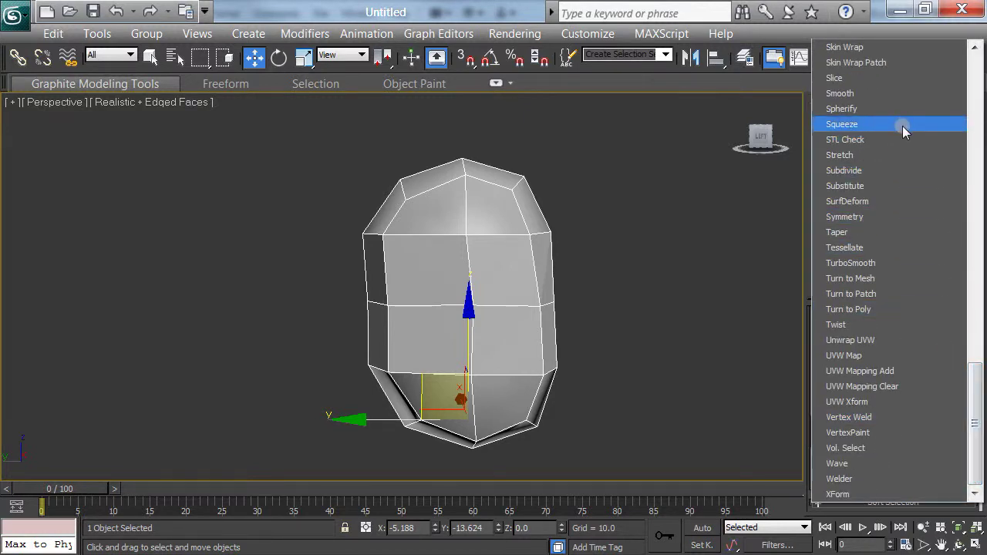
{"action": "scroll", "coordinate": [903, 125], "scroll_direction": "up", "scroll_amount": 2}
{"action": "scroll", "coordinate": [904, 123], "scroll_direction": "up", "scroll_amount": 3}
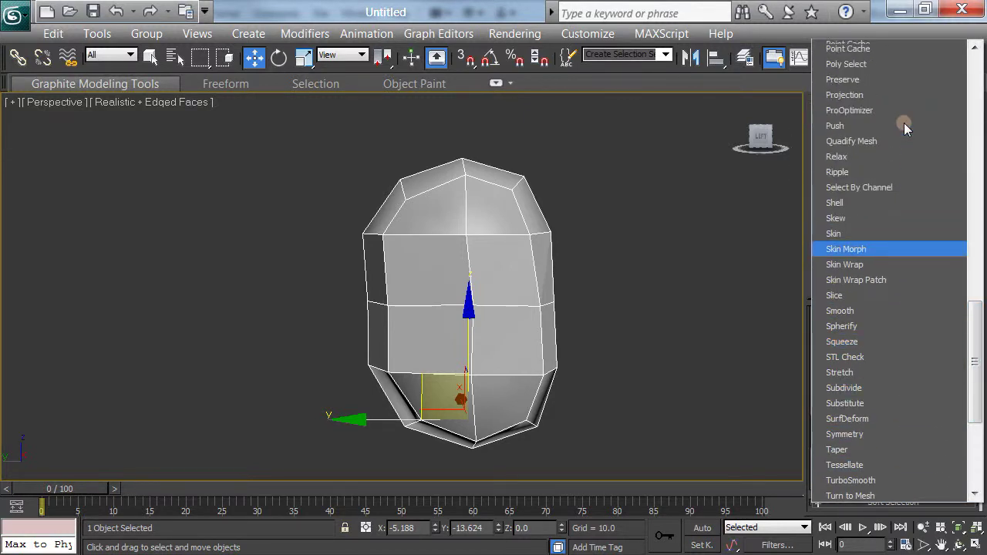
{"action": "scroll", "coordinate": [904, 125], "scroll_direction": "up", "scroll_amount": 4}
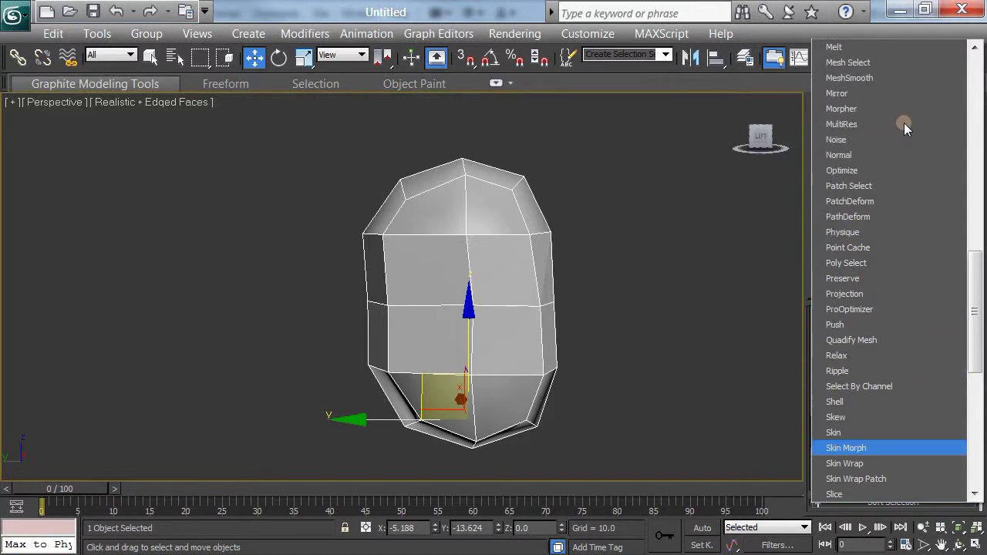
{"action": "left_click", "coordinate": [883, 78]}
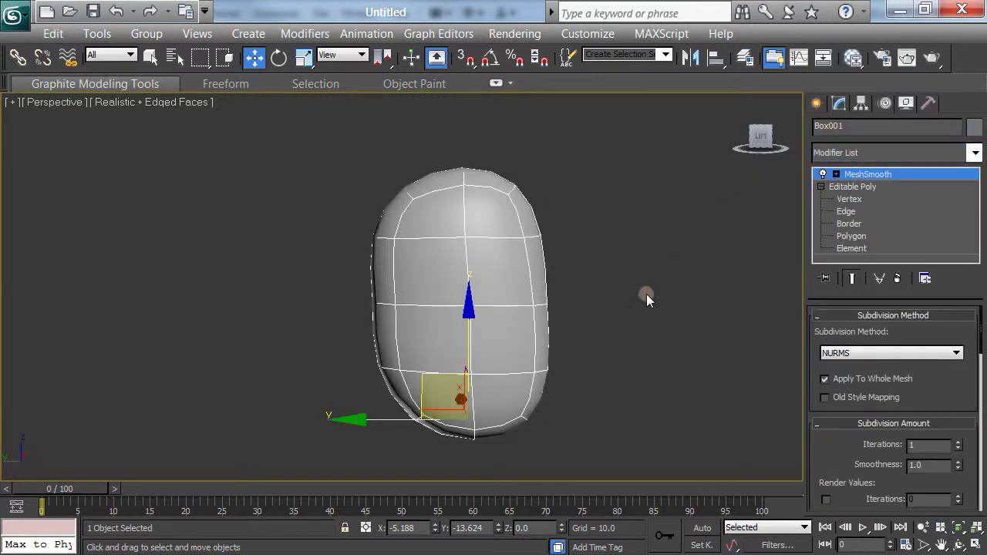
- Collapse the box's entire modifier stack into a single editable poly
{"action": "mouse_move", "coordinate": [617, 329]}
{"action": "middle_mouse_down", "text": "alt"}
{"action": "mouse_move", "coordinate": [562, 339]}
{"action": "mouse_move", "coordinate": [501, 370]}
{"action": "mouse_move", "coordinate": [507, 396]}
{"action": "mouse_move", "coordinate": [614, 326]}
{"action": "middle_mouse_up", "text": "alt"}
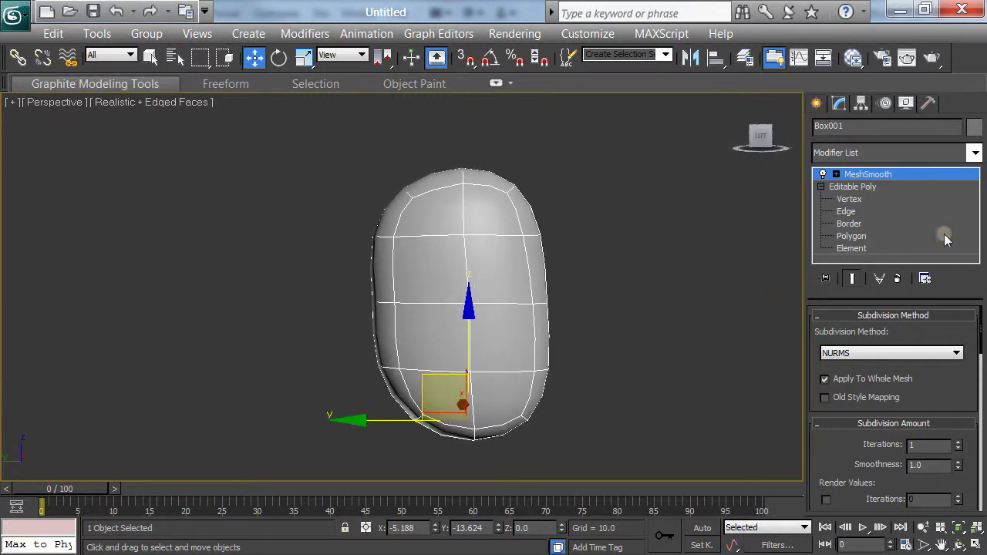
{"action": "right_click", "coordinate": [876, 174]}
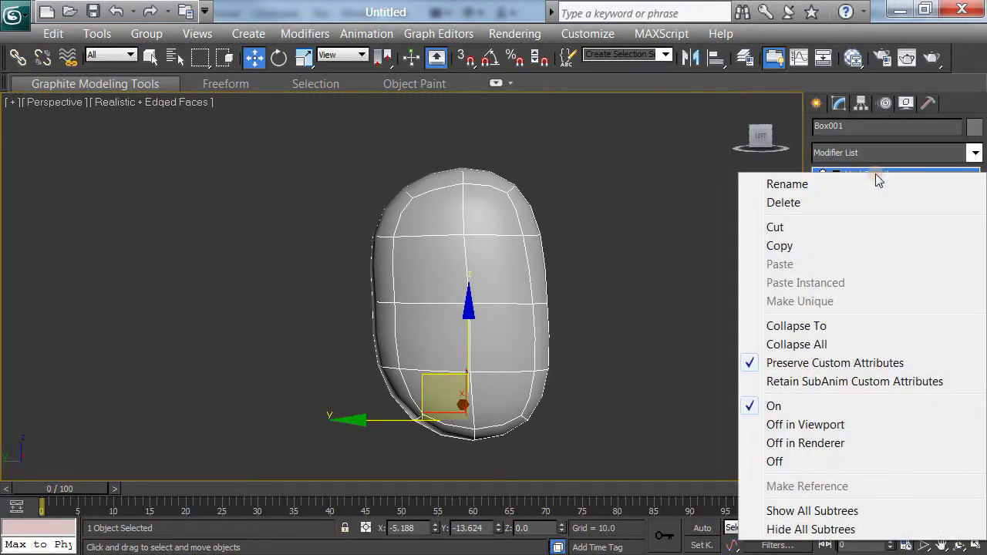
{"action": "left_click", "coordinate": [833, 344]}
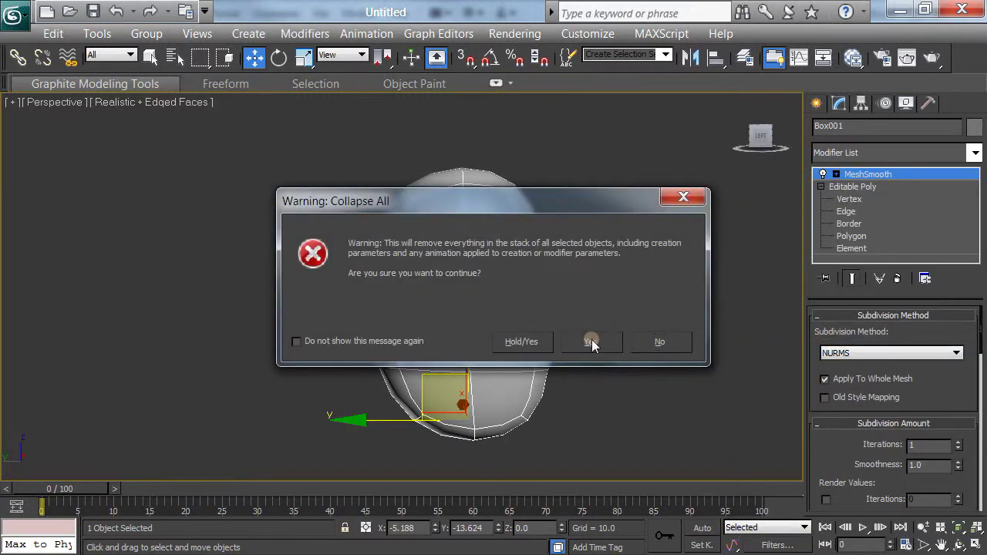
{"action": "left_click", "coordinate": [592, 340]}
- Enable soft selection at vertex level and select a vertex on the upper -Y side of the mesh
{"action": "mouse_move", "coordinate": [604, 324]}
{"action": "middle_mouse_down", "text": "alt"}
{"action": "mouse_move", "coordinate": [504, 326]}
{"action": "mouse_move", "coordinate": [532, 372]}
{"action": "mouse_move", "coordinate": [615, 309]}
{"action": "mouse_move", "coordinate": [594, 323]}
{"action": "middle_mouse_up", "text": "alt"}
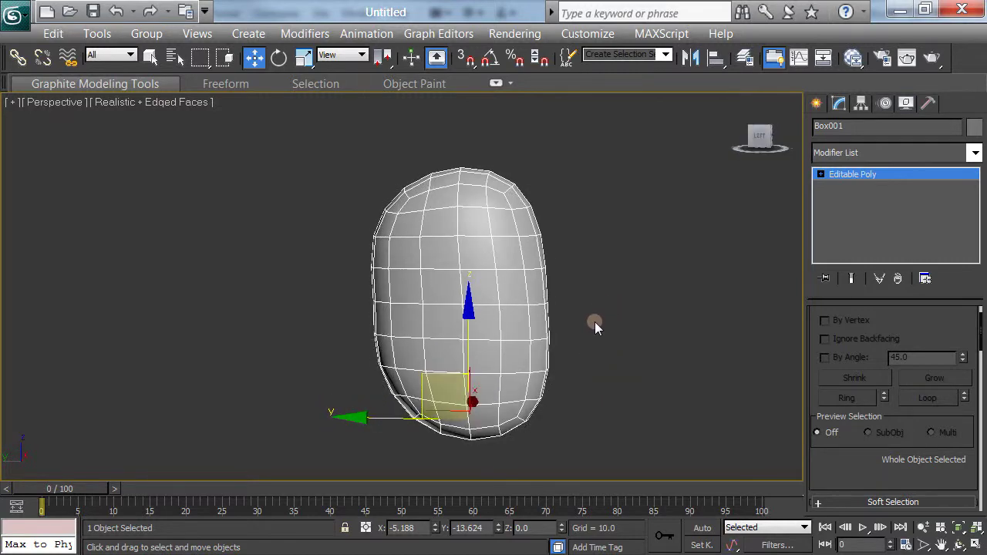
{"action": "left_click", "coordinate": [821, 174]}
{"action": "left_click", "coordinate": [849, 187]}
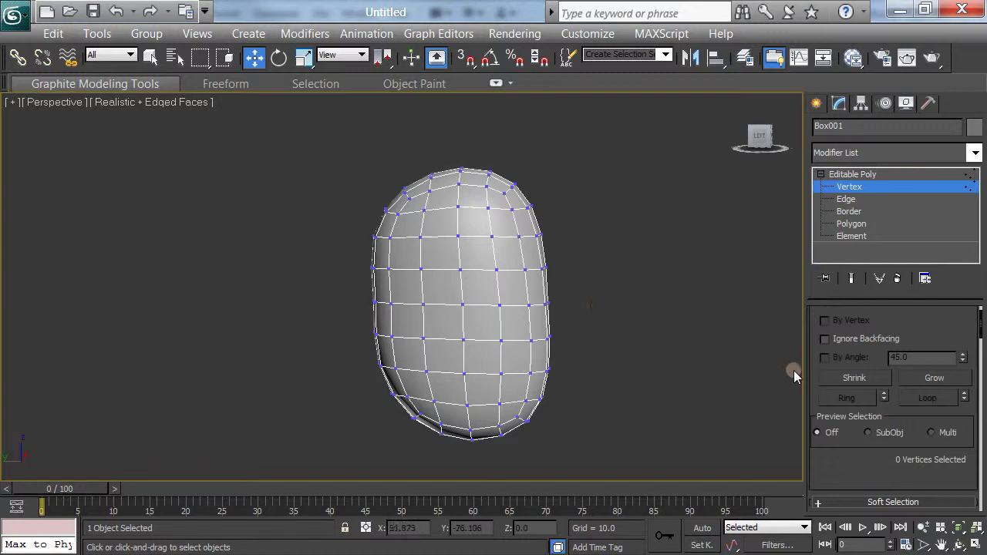
{"action": "middle_click_drag", "start_coordinate": [632, 352], "coordinate": [592, 368], "text": "alt"}
{"action": "left_click_drag", "start_coordinate": [877, 470], "coordinate": [878, 308]}
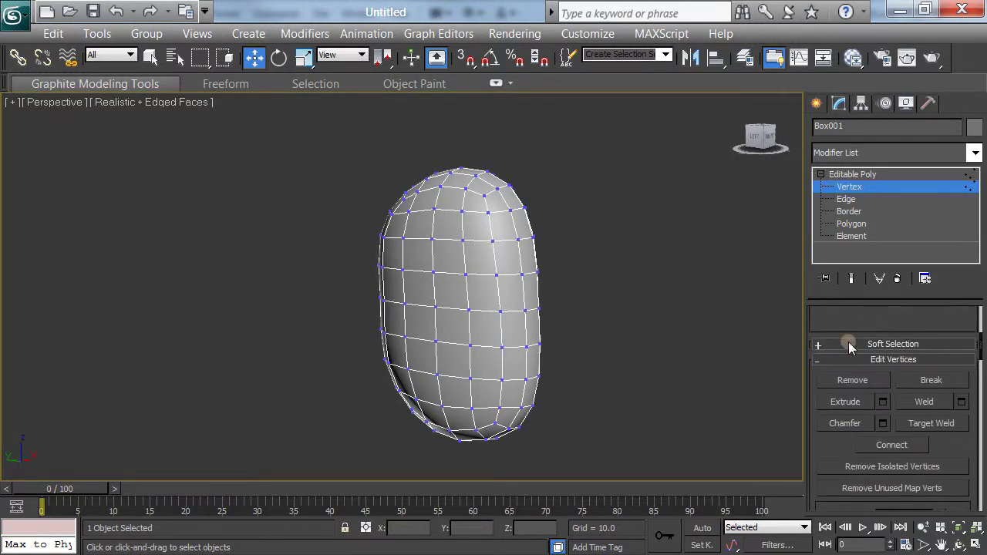
{"action": "left_click", "coordinate": [848, 344]}
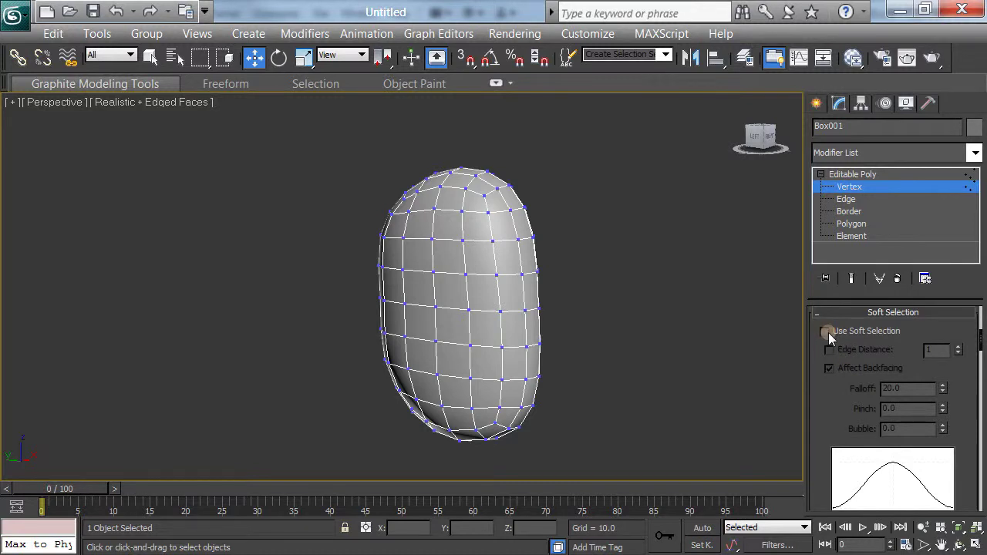
{"action": "left_click", "coordinate": [826, 331]}
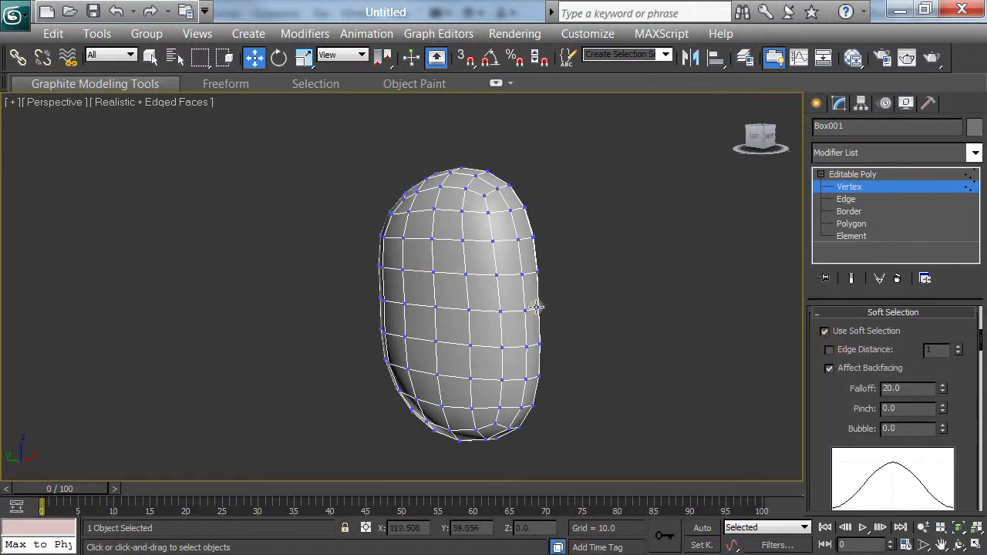
{"action": "left_click", "coordinate": [505, 293]}
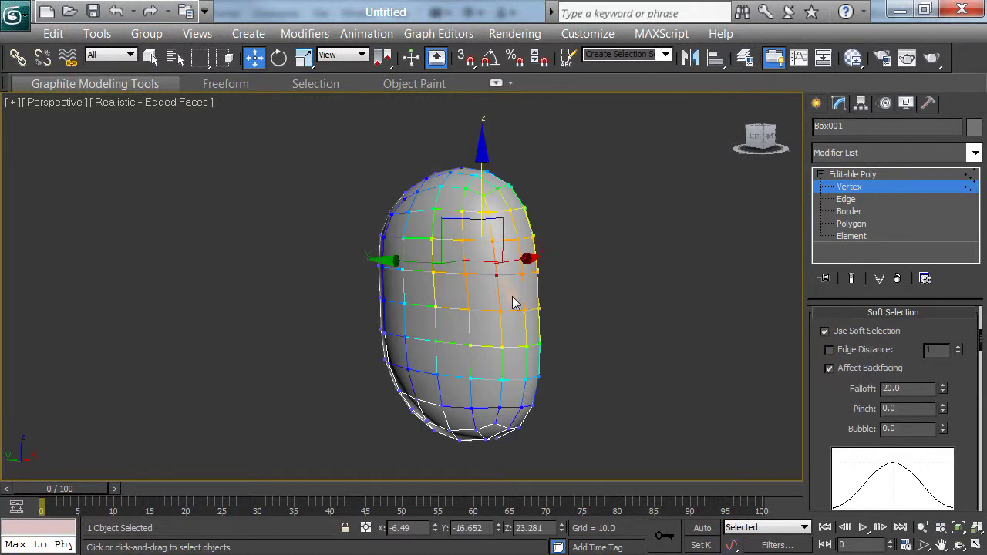
{"action": "middle_click_drag", "start_coordinate": [515, 302], "coordinate": [596, 303], "text": "alt"}
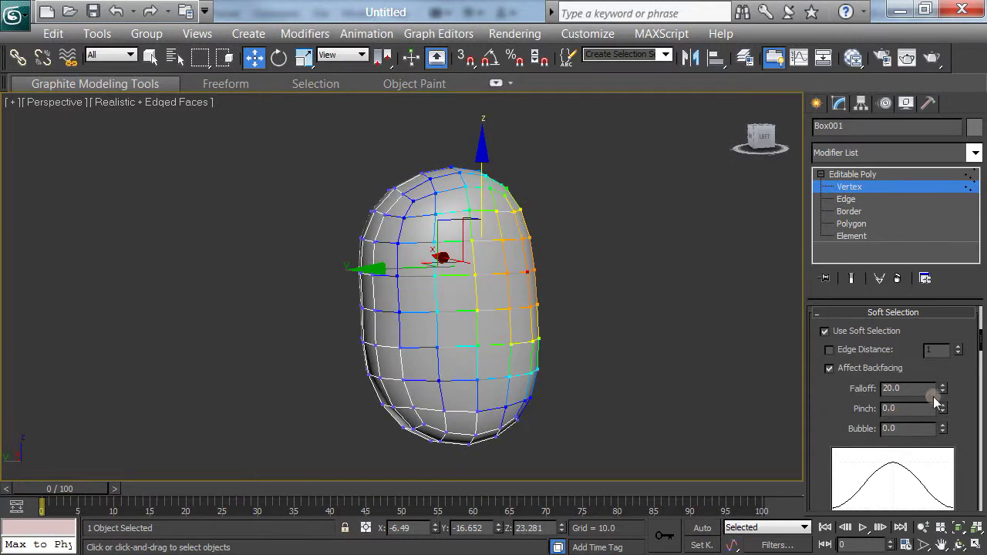
- Try to pull the selected vertex outward along -Y with a soft selection falloff of 7.6, and undo the move
{"action": "left_click_drag", "start_coordinate": [943, 391], "coordinate": [941, 437]}
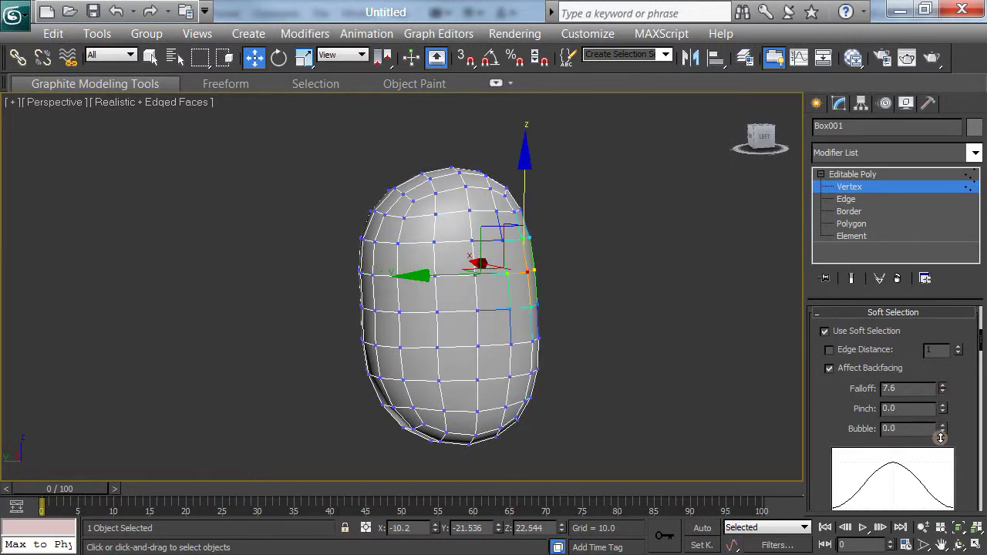
{"action": "left_click_drag", "start_coordinate": [483, 227], "coordinate": [506, 234]}
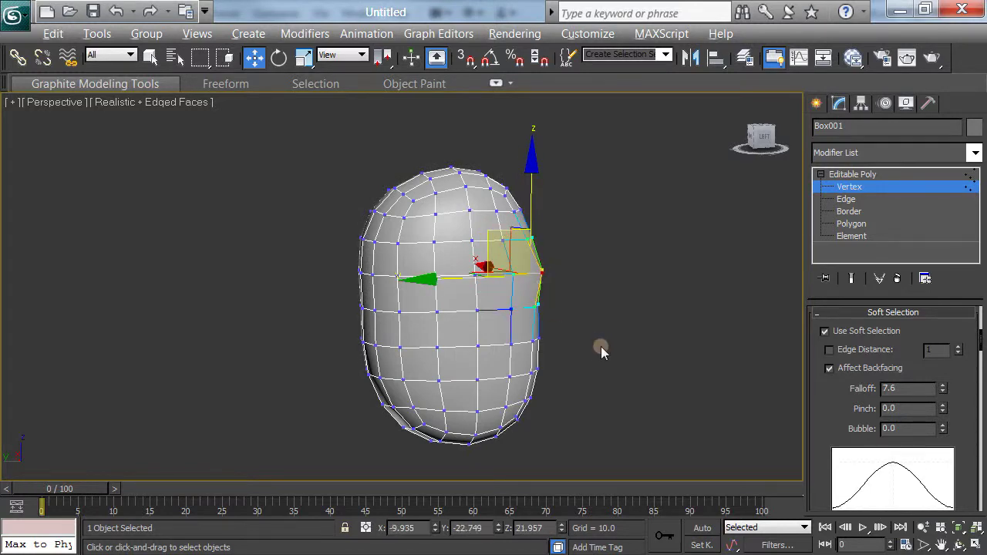
{"action": "mouse_move", "coordinate": [601, 347]}
{"action": "middle_mouse_down", "text": "alt"}
{"action": "mouse_move", "coordinate": [469, 324]}
{"action": "mouse_move", "coordinate": [375, 373]}
{"action": "mouse_move", "coordinate": [556, 358]}
{"action": "mouse_move", "coordinate": [585, 341]}
{"action": "middle_mouse_up", "text": "alt"}
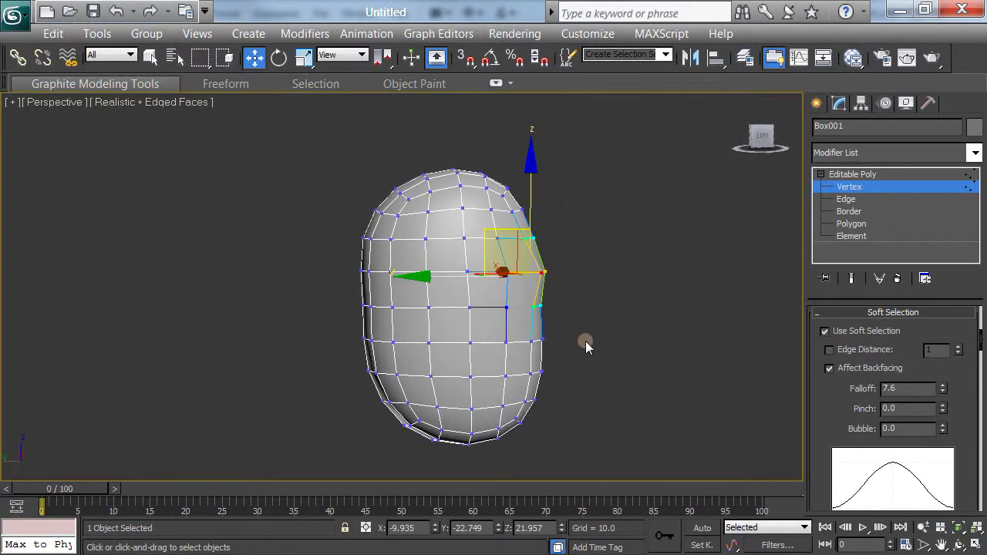
{"action": "key", "text": "ctrl+z"}
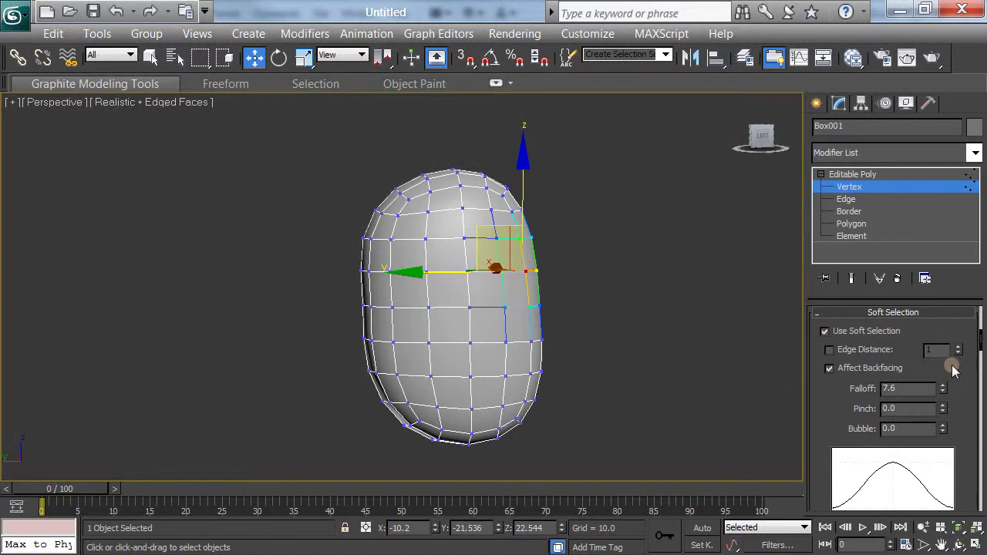
- Set the soft selection falloff to 15.276 and reshape the -Y side by moving its upper and lower vertices
{"action": "left_click_drag", "start_coordinate": [943, 388], "coordinate": [944, 306]}
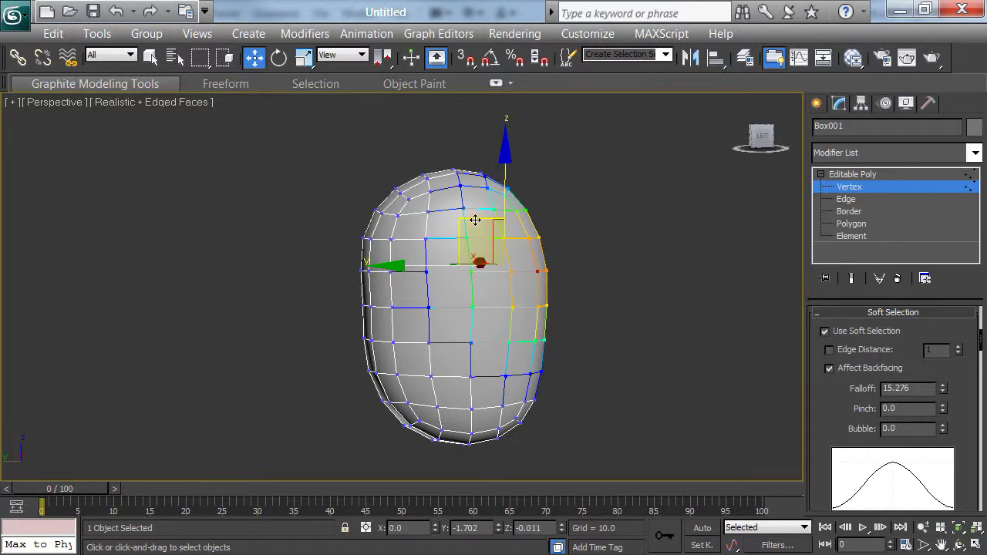
{"action": "middle_click_drag", "start_coordinate": [578, 322], "coordinate": [482, 287], "text": "alt"}
{"action": "left_click_drag", "start_coordinate": [537, 256], "coordinate": [530, 259]}
{"action": "left_click_drag", "start_coordinate": [430, 403], "coordinate": [511, 432]}
{"action": "left_click_drag", "start_coordinate": [551, 332], "coordinate": [546, 337]}
- Raise the upper vertices of the mesh along Z with soft selection to stretch the top
{"action": "middle_click_drag", "start_coordinate": [546, 337], "coordinate": [679, 326], "text": "alt"}
{"action": "left_click_drag", "start_coordinate": [512, 255], "coordinate": [513, 256]}
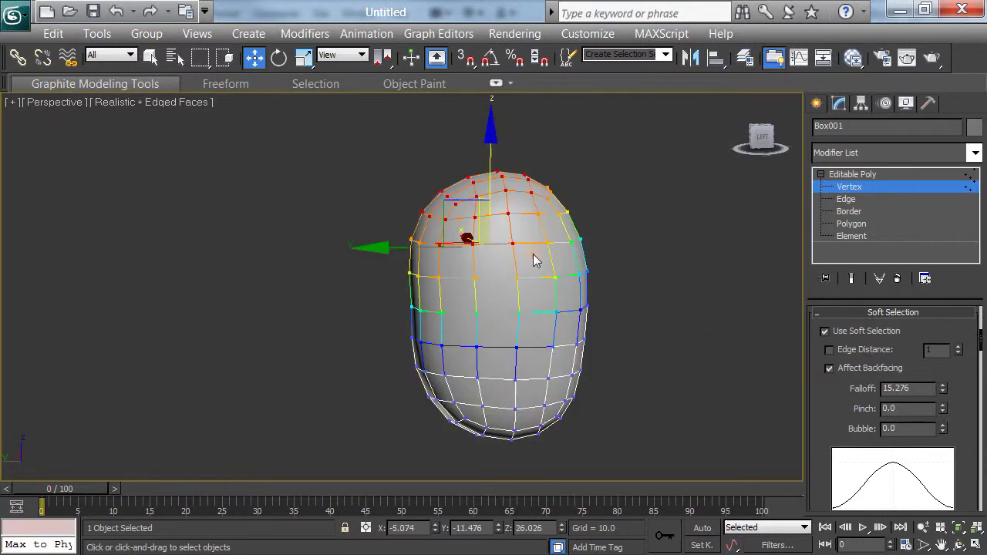
{"action": "left_click_drag", "start_coordinate": [489, 133], "coordinate": [492, 123]}
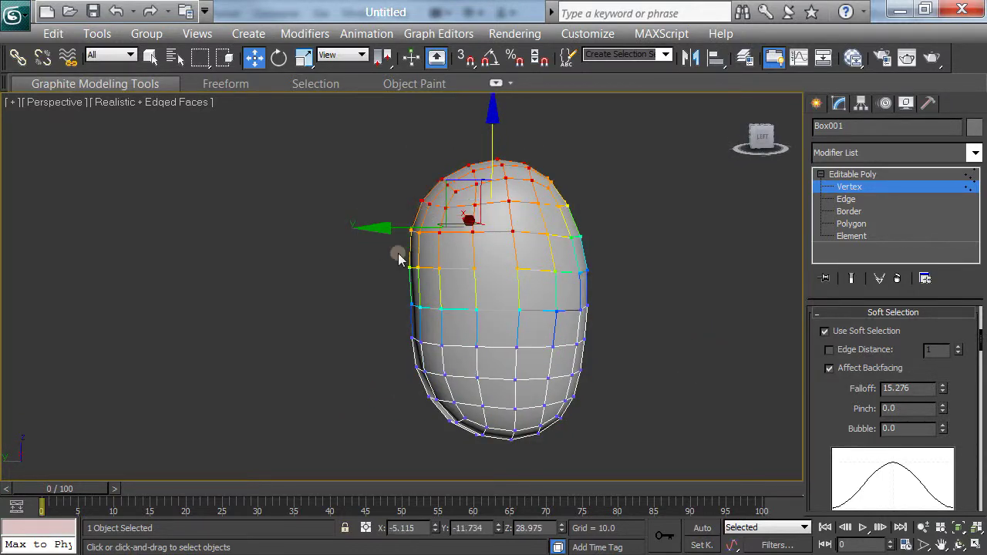
- Pull the mid-height +Y side vertices slightly outward and lower the bottom vertices to lengthen the form
{"action": "left_click_drag", "start_coordinate": [381, 275], "coordinate": [435, 345]}
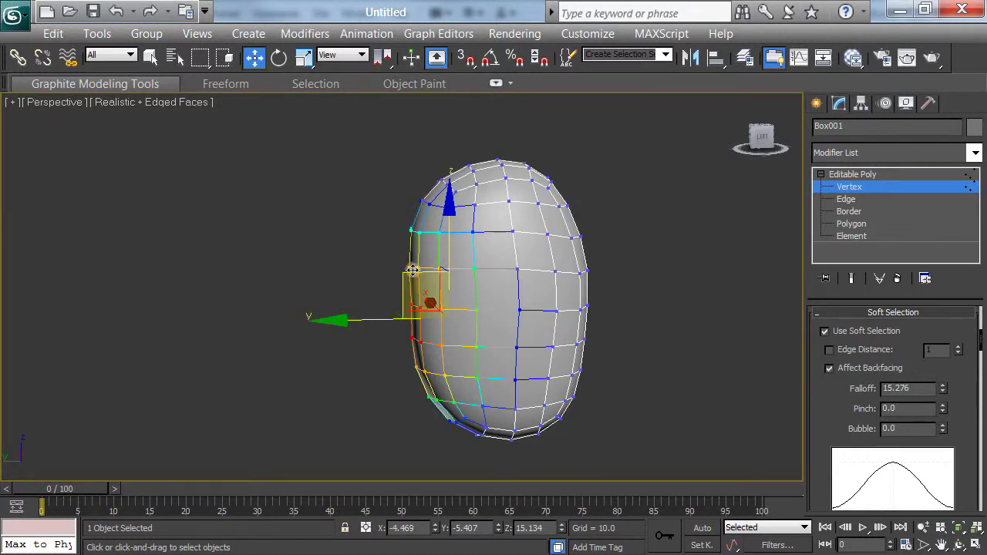
{"action": "left_click_drag", "start_coordinate": [415, 272], "coordinate": [411, 276]}
{"action": "left_click_drag", "start_coordinate": [404, 393], "coordinate": [529, 501]}
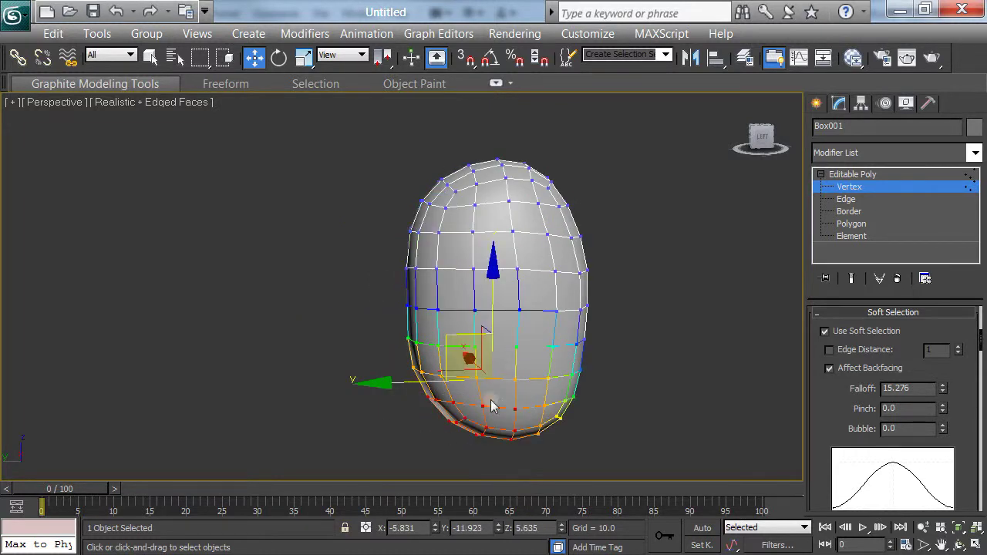
{"action": "left_click_drag", "start_coordinate": [462, 334], "coordinate": [452, 363]}
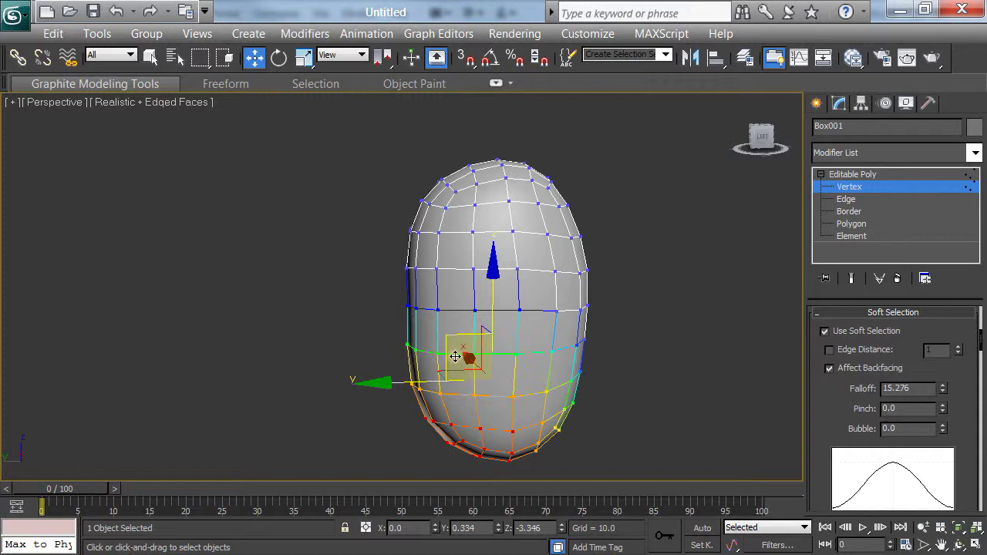
- Move the upper vertices on the +X side outward along X to thicken the form as seen from the front
{"action": "middle_click_drag", "start_coordinate": [652, 375], "coordinate": [550, 319], "text": "alt"}
{"action": "left_click_drag", "start_coordinate": [592, 216], "coordinate": [541, 331]}
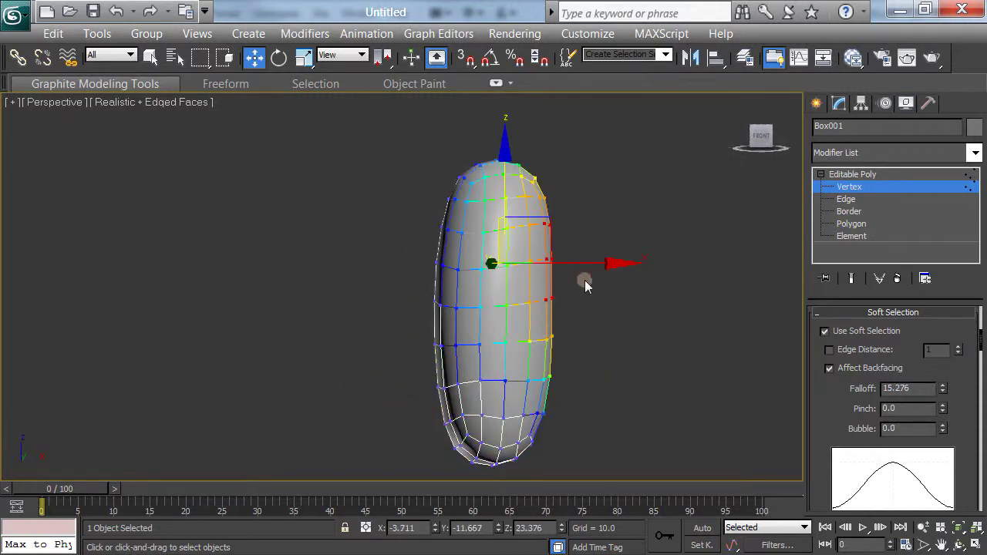
{"action": "left_click_drag", "start_coordinate": [610, 267], "coordinate": [621, 267]}
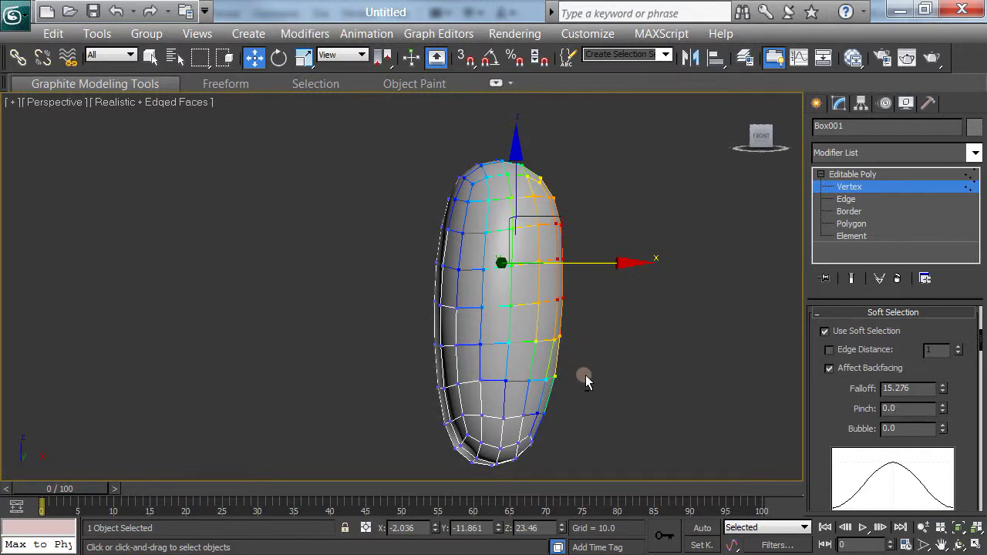
- Select the upper vertices along the -X side, clear the selection and return to the object level
{"action": "mouse_move", "coordinate": [586, 379]}
{"action": "middle_mouse_down", "text": "alt"}
{"action": "mouse_move", "coordinate": [717, 379]}
{"action": "mouse_move", "coordinate": [591, 383]}
{"action": "middle_mouse_up", "text": "alt"}
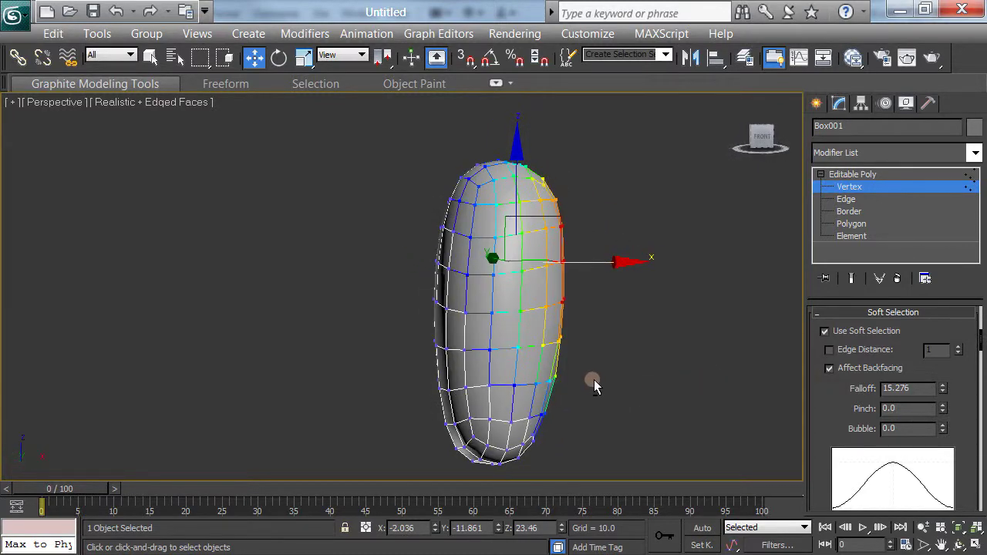
{"action": "left_click_drag", "start_coordinate": [412, 234], "coordinate": [466, 362]}
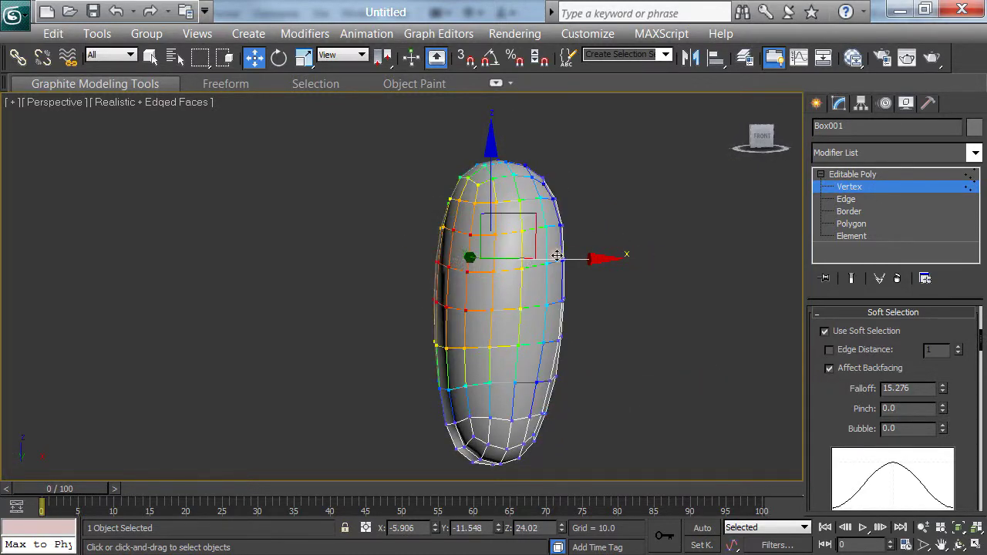
{"action": "middle_click_drag", "start_coordinate": [506, 324], "coordinate": [609, 354], "text": "alt"}
{"action": "left_click", "coordinate": [647, 360]}
{"action": "left_click", "coordinate": [901, 176]}
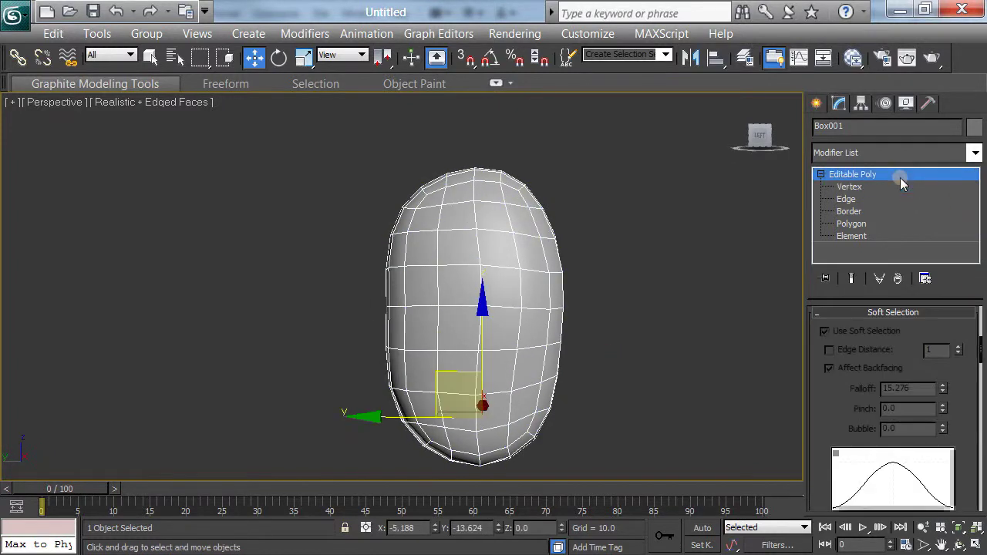
- Apply a MeshSmooth modifier to the elongated box mesh and set its subdivision iterations to 2
{"action": "left_click", "coordinate": [975, 152]}
{"action": "scroll", "coordinate": [970, 218], "scroll_direction": "down", "scroll_amount": 5}
{"action": "left_click_drag", "start_coordinate": [970, 218], "coordinate": [969, 338]}
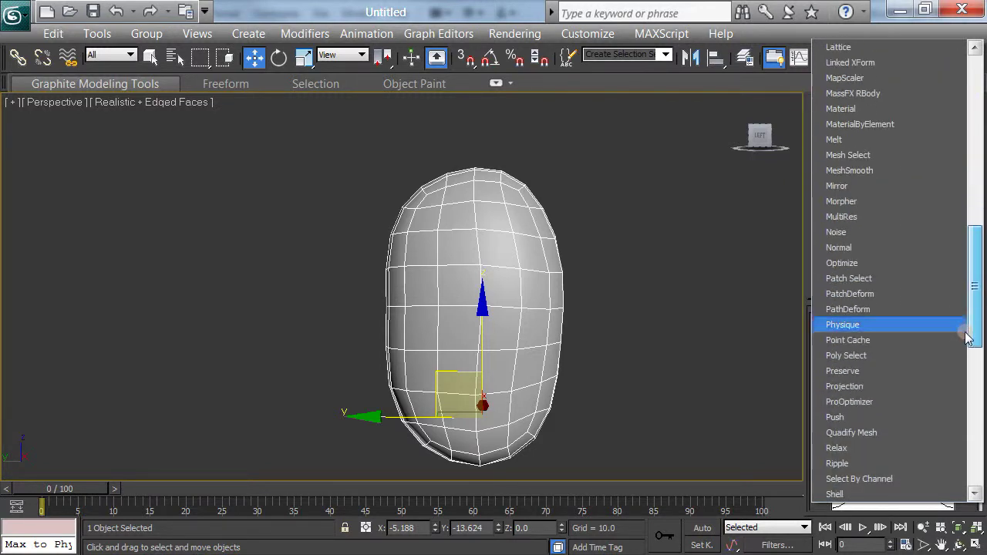
{"action": "left_click", "coordinate": [902, 170]}
{"action": "left_click", "coordinate": [711, 313]}
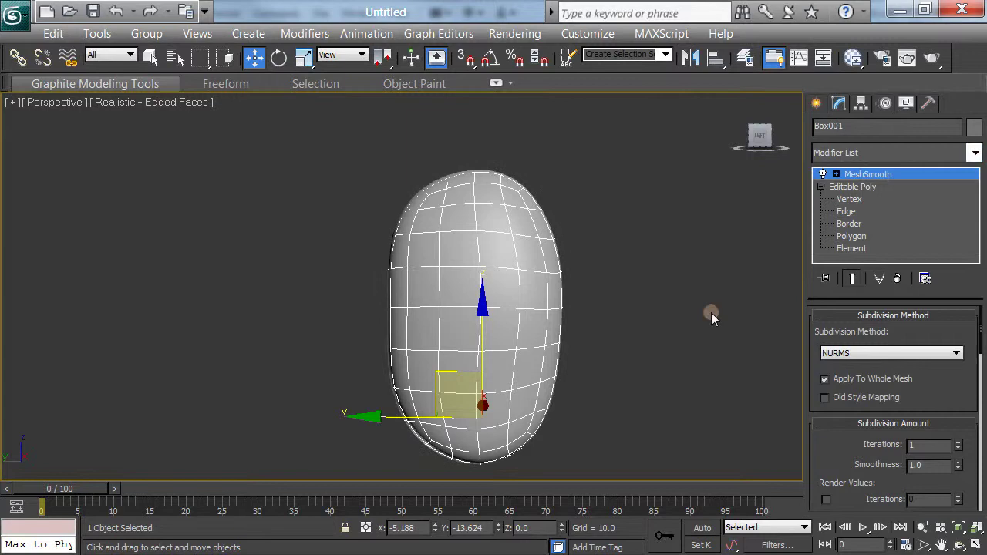
{"action": "left_click", "coordinate": [959, 443]}
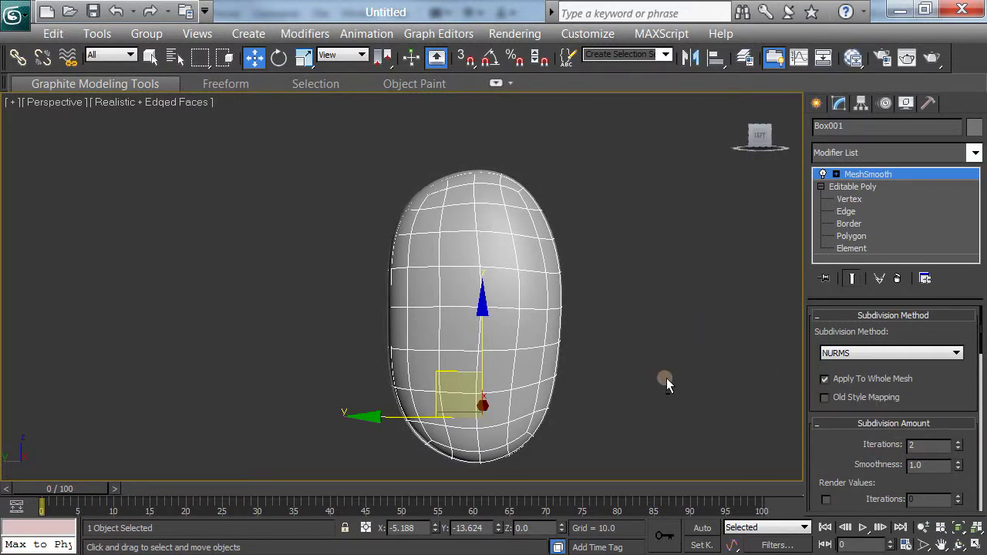
- Render the Perspective view to check the smoothed form, and close the rendered image
{"action": "mouse_move", "coordinate": [666, 378]}
{"action": "middle_mouse_down", "text": "alt"}
{"action": "mouse_move", "coordinate": [513, 368]}
{"action": "mouse_move", "coordinate": [619, 429]}
{"action": "mouse_move", "coordinate": [658, 378]}
{"action": "middle_mouse_up", "text": "alt"}
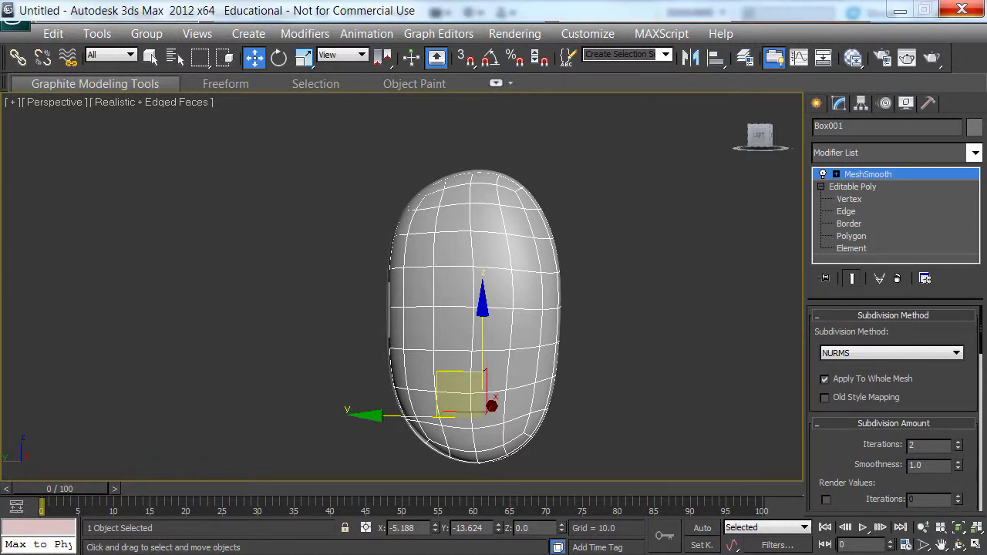
{"action": "key", "text": "shift+q"}
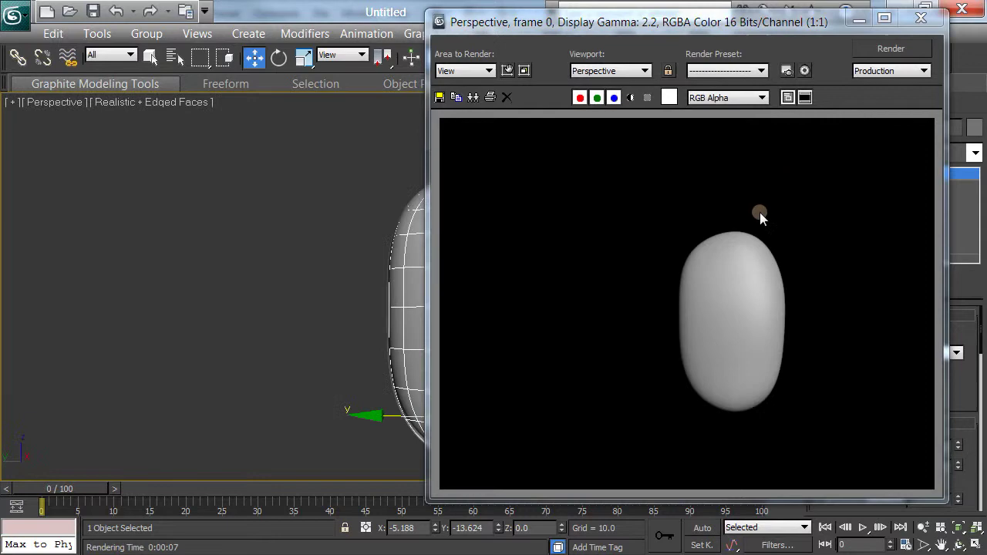
{"action": "left_click", "coordinate": [921, 17]}
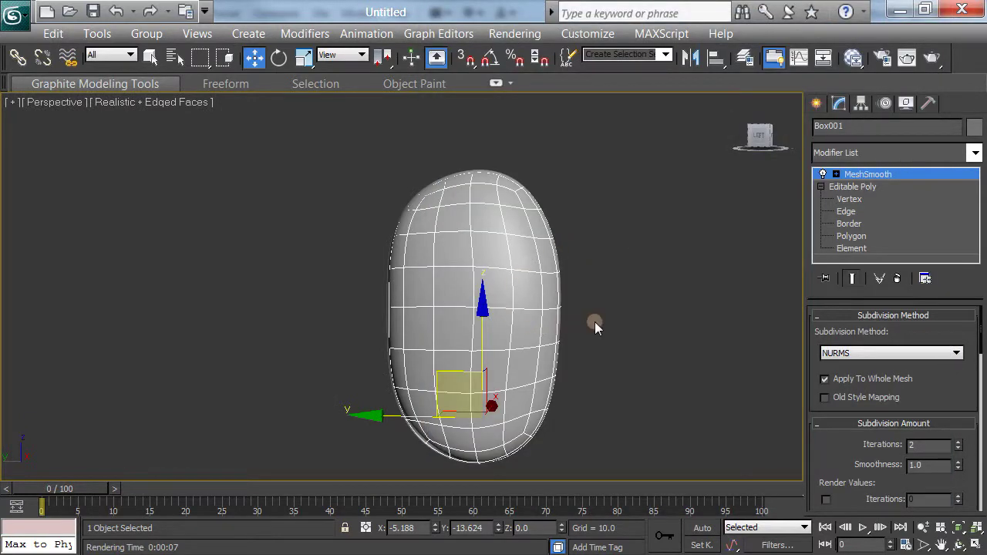
{"action": "scroll", "coordinate": [595, 321], "scroll_direction": "down", "scroll_amount": 2}
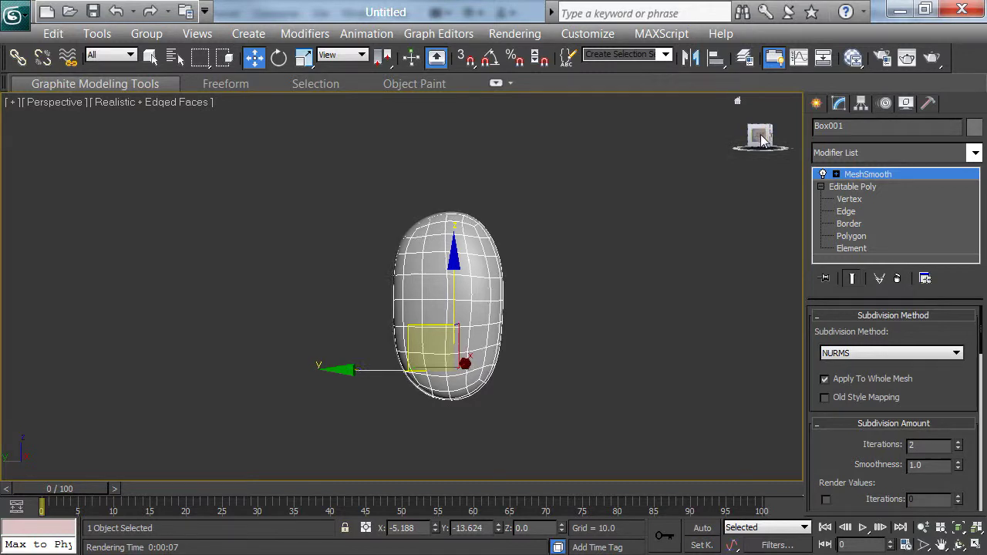
{"action": "left_click_drag", "start_coordinate": [762, 139], "coordinate": [689, 248]}
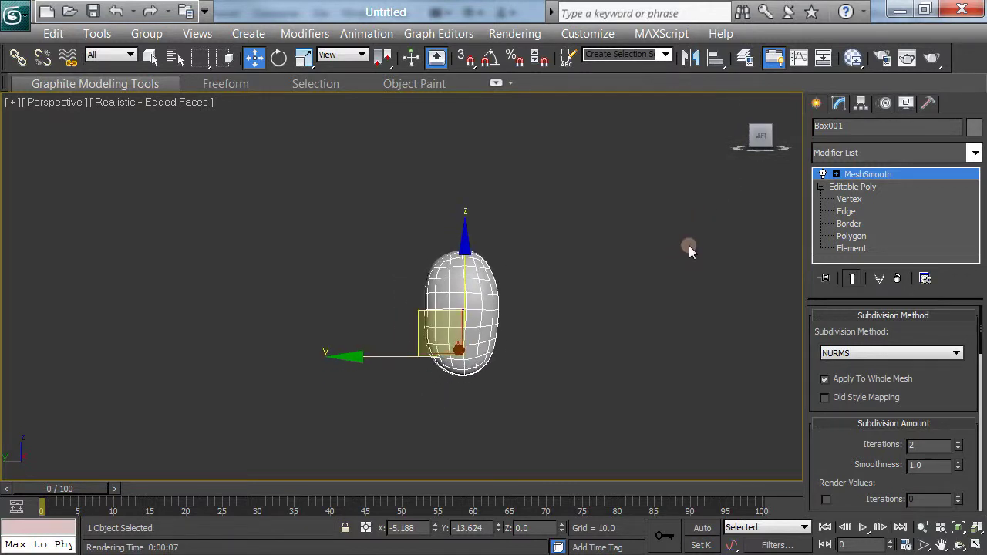
{"action": "scroll", "coordinate": [535, 319], "scroll_direction": "up", "scroll_amount": 5}
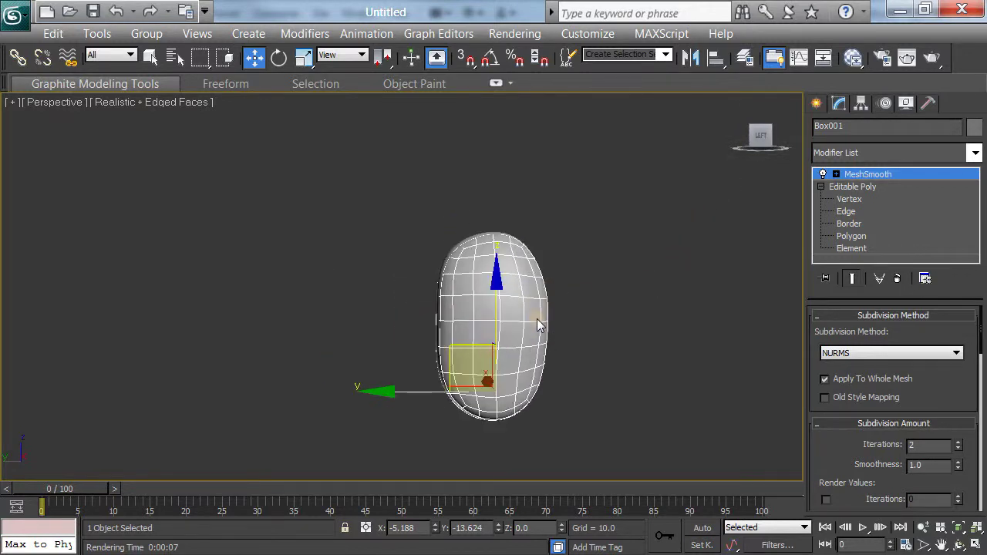
{"action": "middle_click_drag", "start_coordinate": [489, 269], "coordinate": [469, 266]}
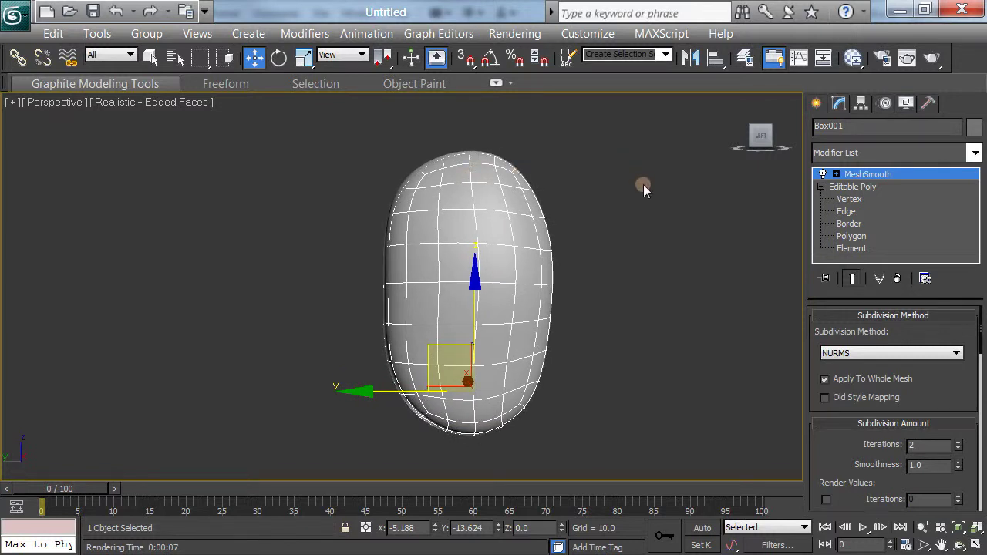
- Create a Standard material in the Slate Material Editor and assign it to the selected smoothed form
{"action": "left_click", "coordinate": [854, 59]}
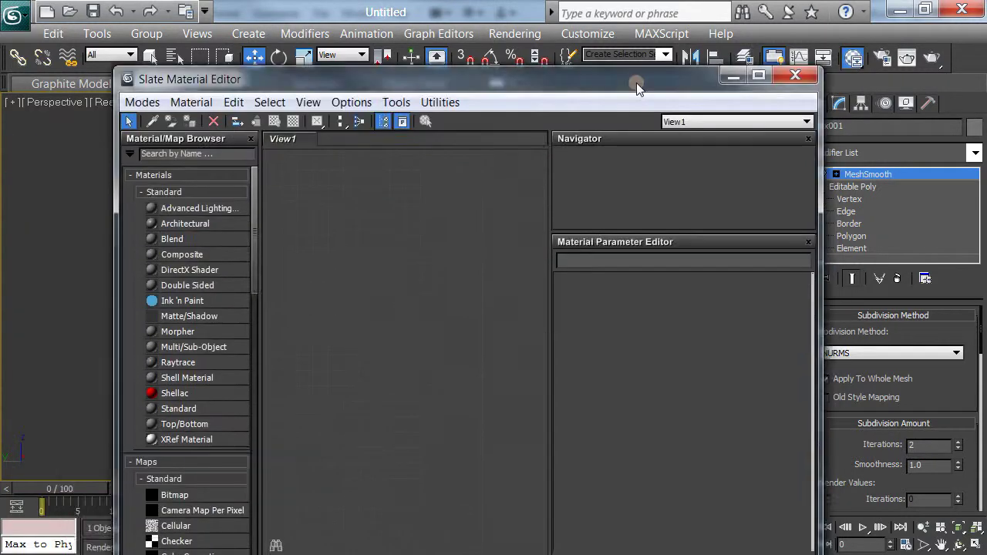
{"action": "left_click_drag", "start_coordinate": [635, 82], "coordinate": [590, 27]}
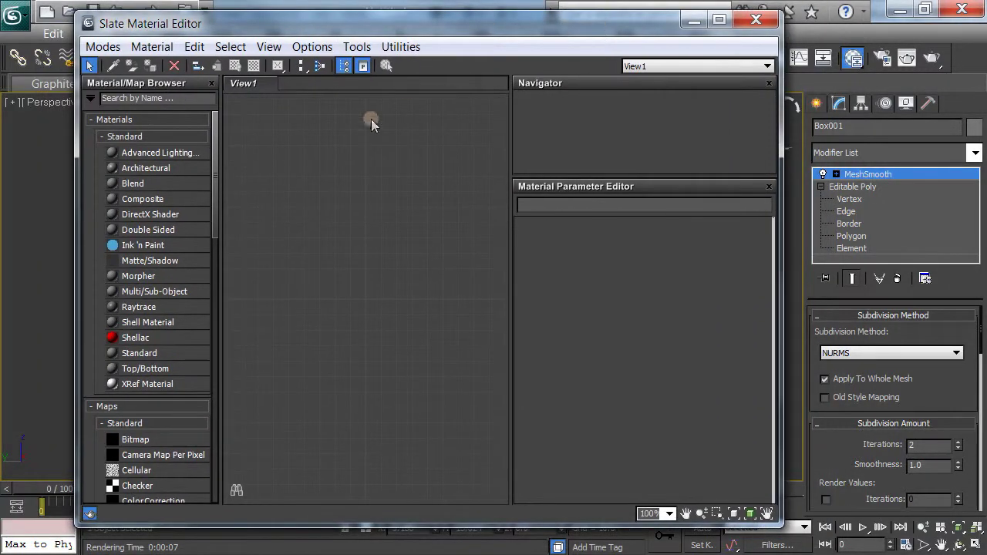
{"action": "left_click_drag", "start_coordinate": [216, 215], "coordinate": [217, 251]}
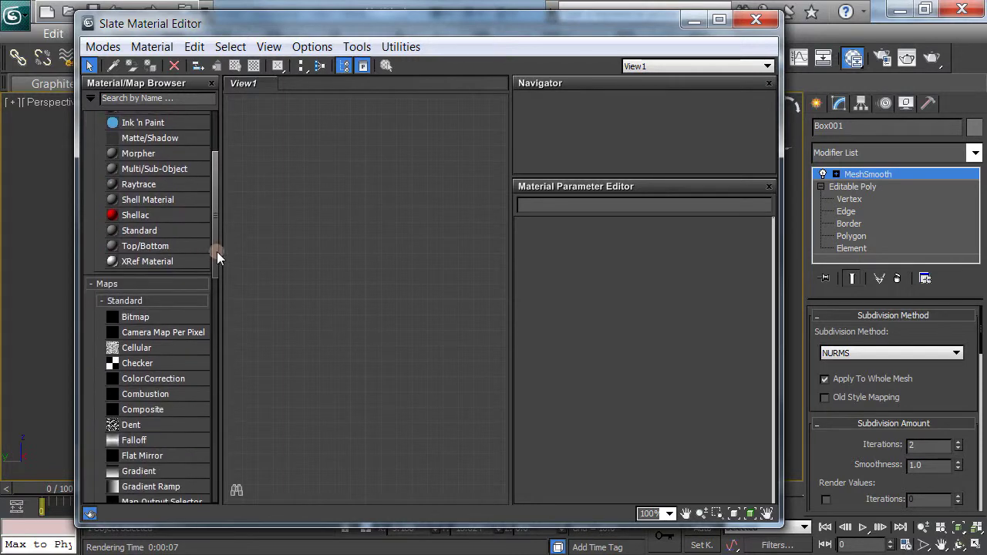
{"action": "left_click_drag", "start_coordinate": [150, 229], "coordinate": [232, 263]}
{"action": "left_click_drag", "start_coordinate": [405, 167], "coordinate": [404, 170]}
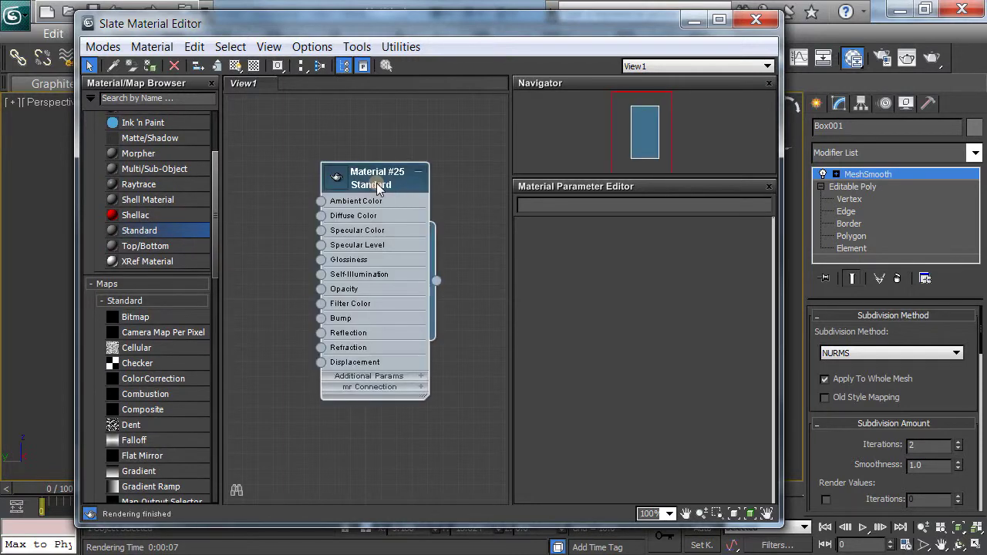
{"action": "right_click", "coordinate": [387, 181]}
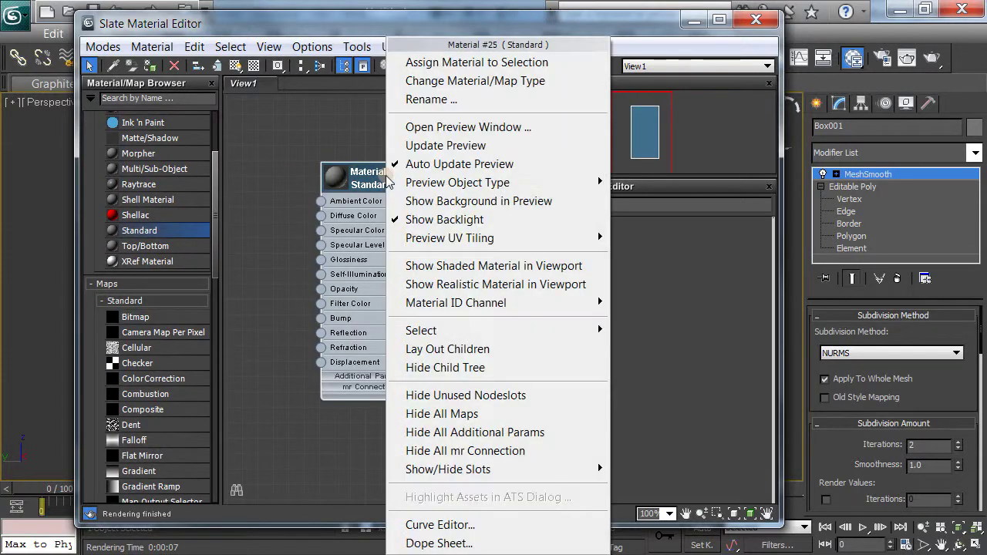
{"action": "left_click", "coordinate": [467, 65]}
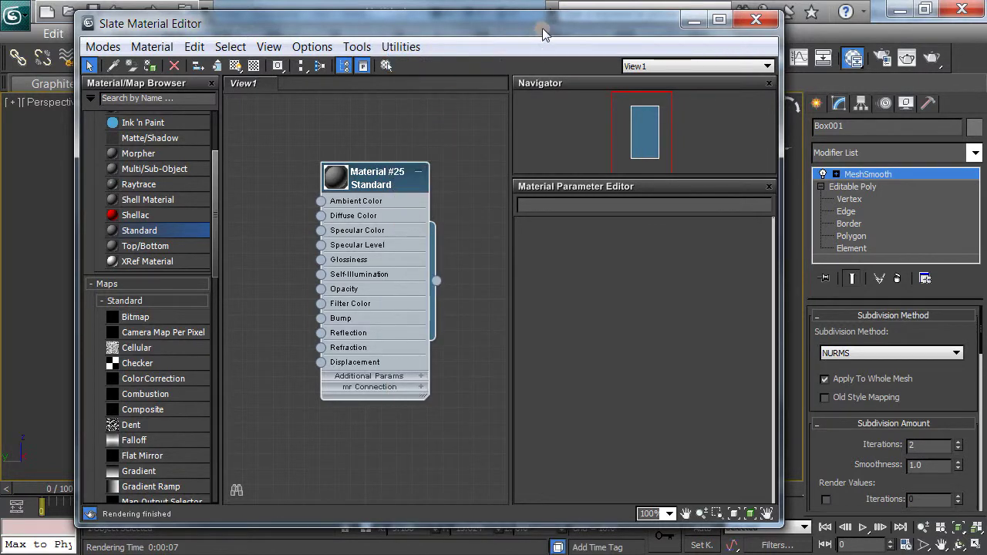
- Add a Noise map to the material graph and connect it to the Standard material's Diffuse Color
{"action": "left_click_drag", "start_coordinate": [540, 34], "coordinate": [580, 44]}
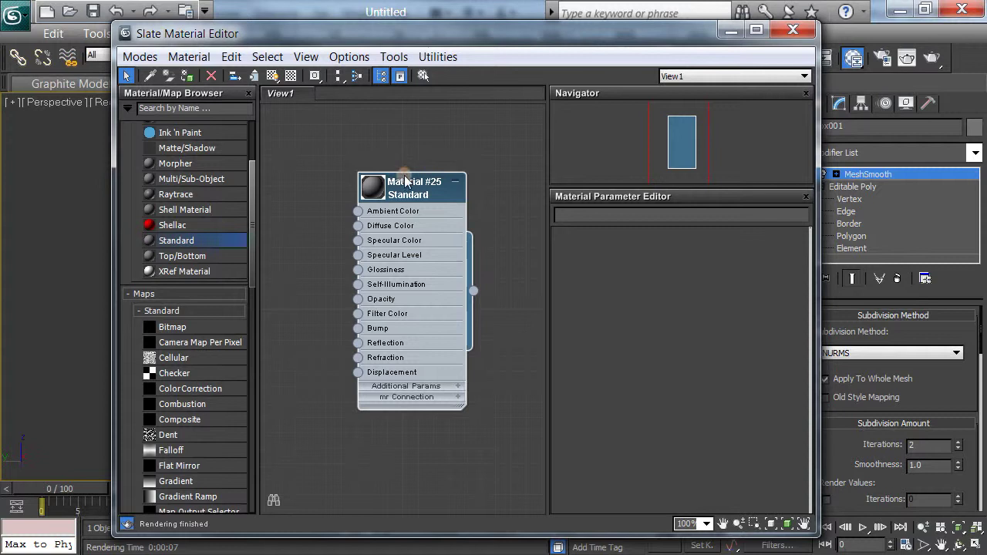
{"action": "left_click_drag", "start_coordinate": [401, 184], "coordinate": [432, 153]}
{"action": "left_click_drag", "start_coordinate": [251, 279], "coordinate": [270, 356]}
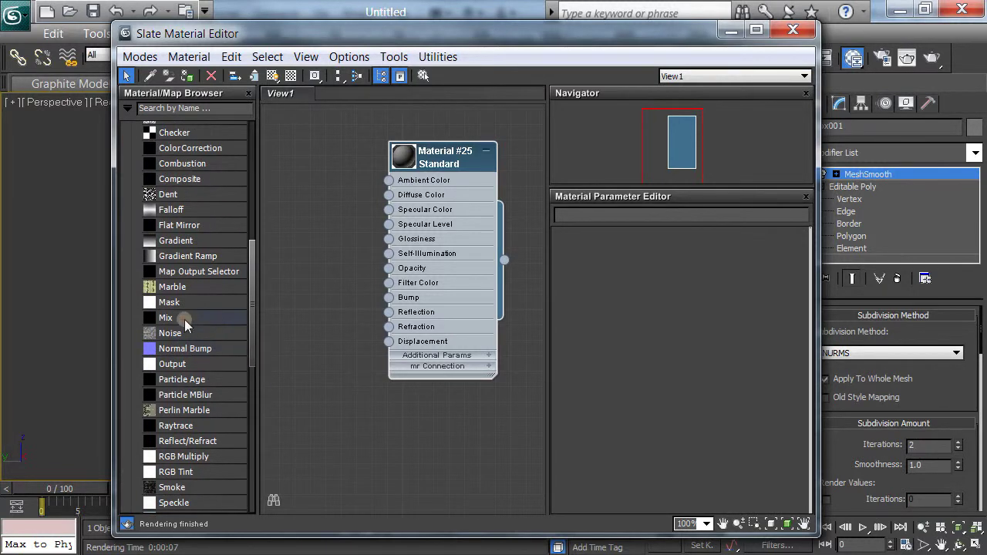
{"action": "left_click_drag", "start_coordinate": [166, 334], "coordinate": [197, 350]}
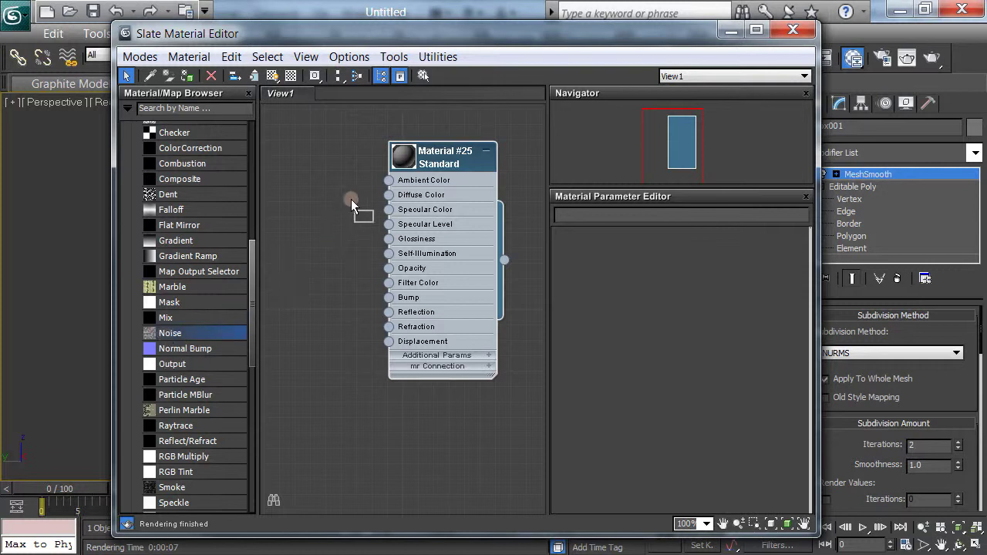
{"action": "left_click_drag", "start_coordinate": [343, 179], "coordinate": [394, 199]}
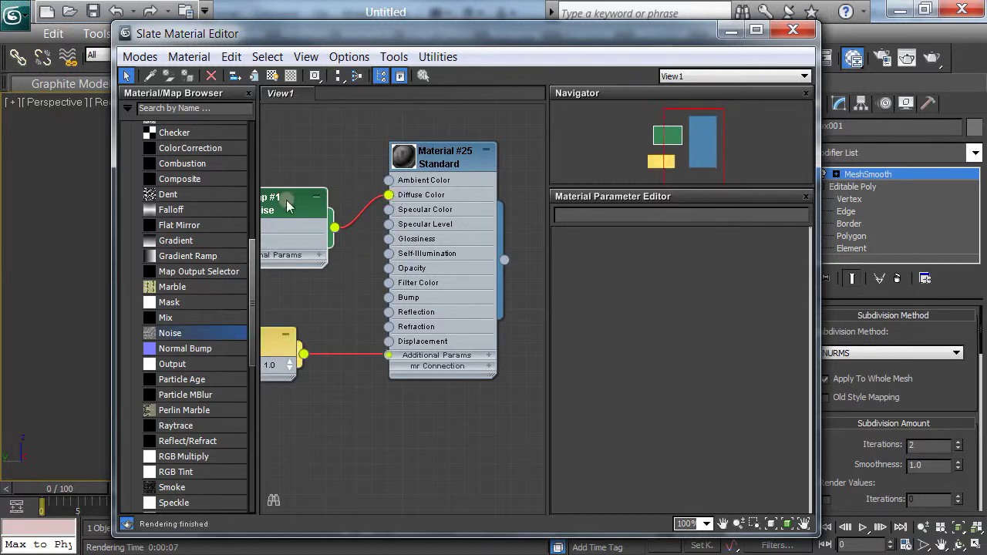
- Set the Noise map's Color #1 to a pale olive, RGB 189, 192, 138
{"action": "double_click", "coordinate": [285, 200]}
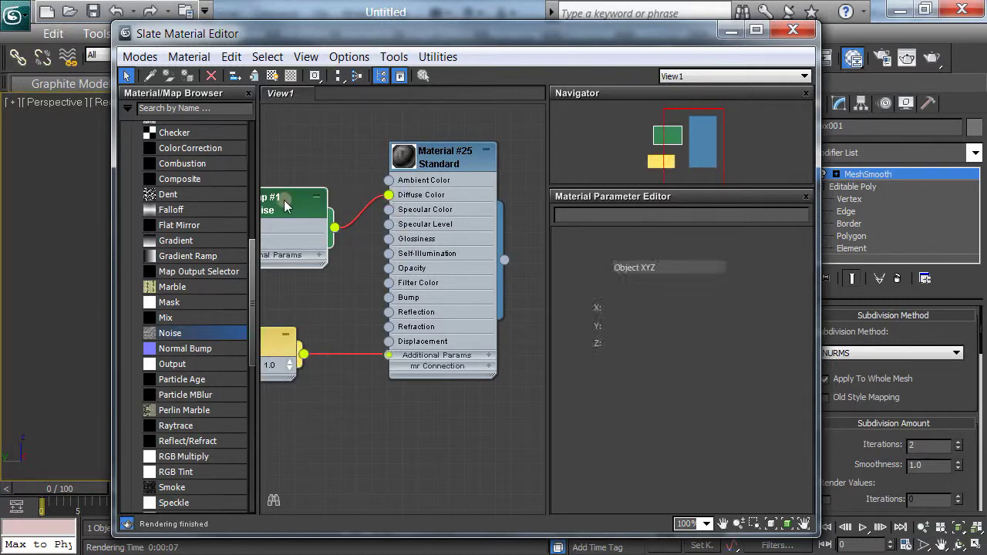
{"action": "middle_click_drag", "start_coordinate": [330, 150], "coordinate": [408, 198]}
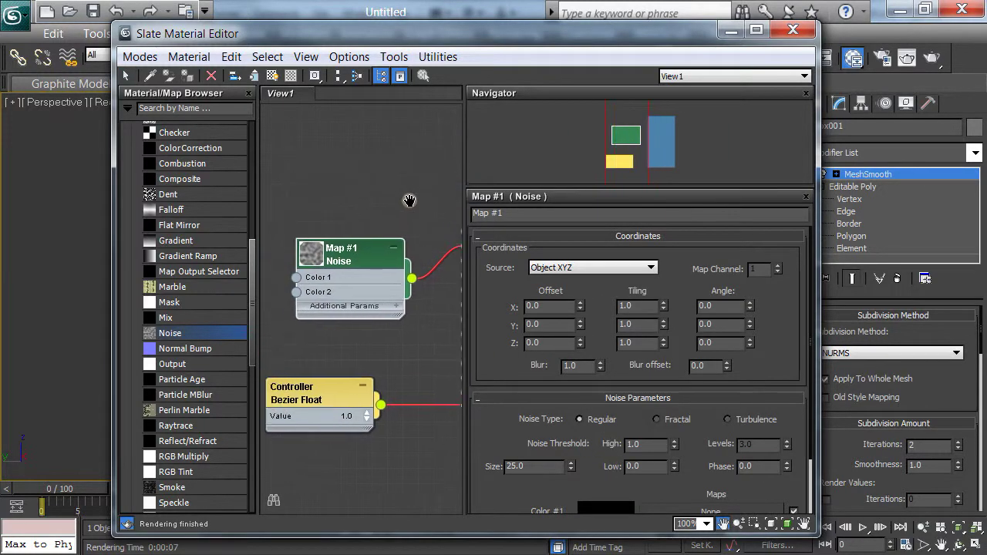
{"action": "scroll", "coordinate": [411, 201], "scroll_direction": "up", "scroll_amount": 2}
{"action": "scroll", "coordinate": [411, 200], "scroll_direction": "up", "scroll_amount": 3}
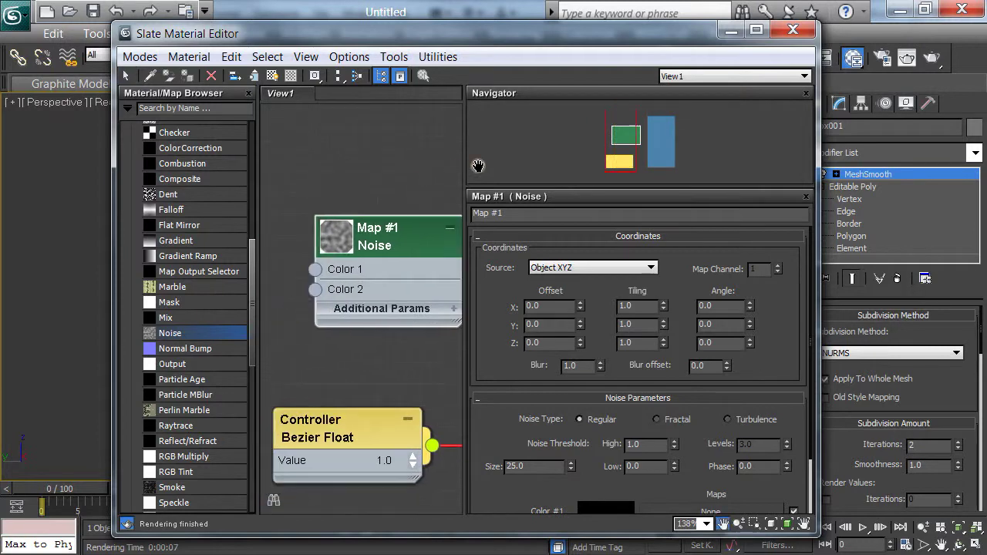
{"action": "left_click_drag", "start_coordinate": [524, 385], "coordinate": [540, 193]}
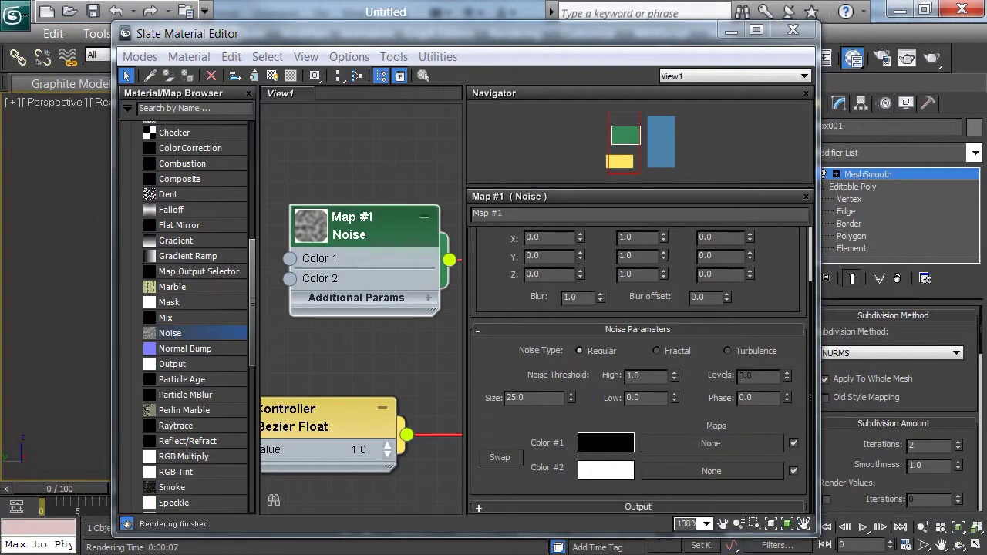
{"action": "left_click", "coordinate": [605, 443]}
{"action": "left_click_drag", "start_coordinate": [551, 130], "coordinate": [586, 80]}
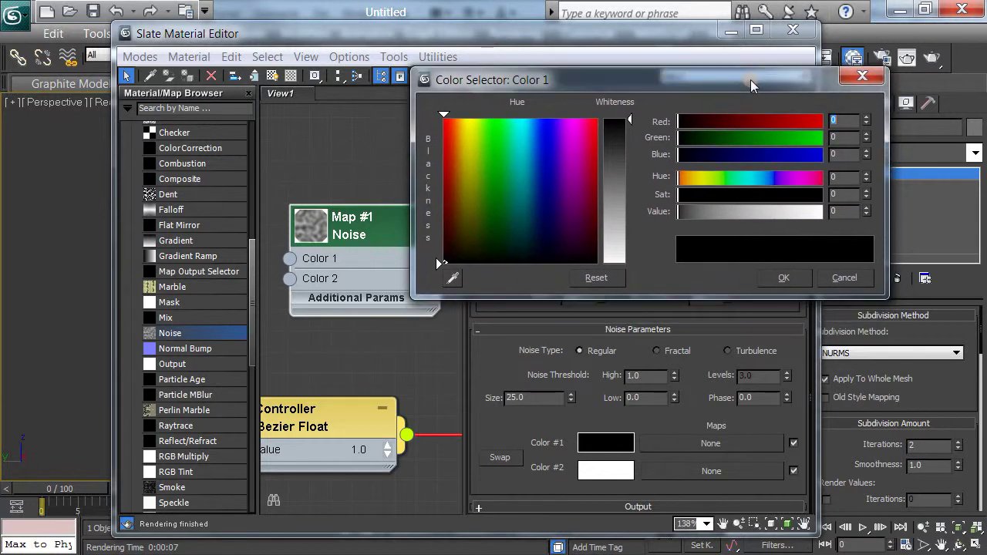
{"action": "left_click", "coordinate": [472, 208]}
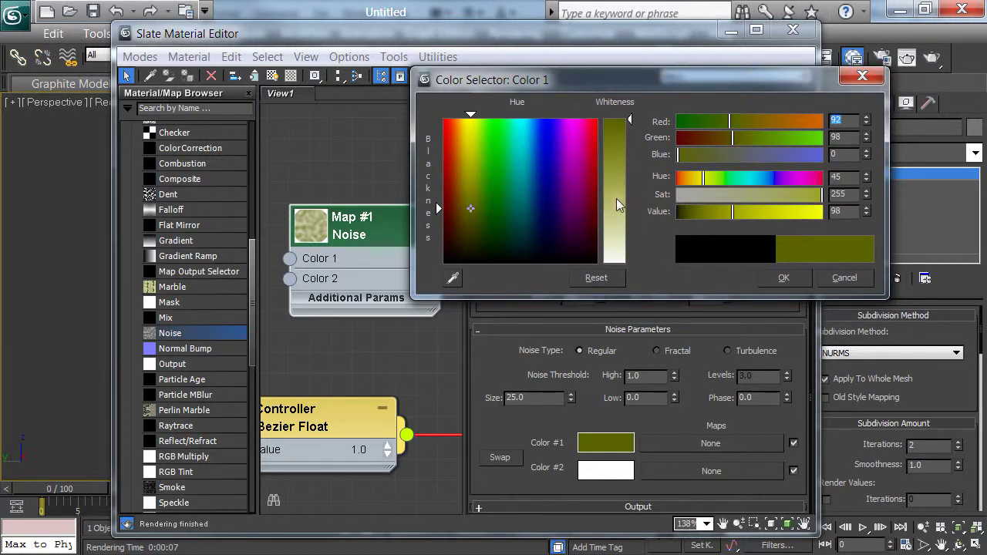
{"action": "left_click", "coordinate": [616, 199]}
{"action": "mouse_move", "coordinate": [472, 209]}
{"action": "left_mouse_down"}
{"action": "mouse_move", "coordinate": [484, 141]}
{"action": "mouse_move", "coordinate": [471, 132]}
{"action": "mouse_move", "coordinate": [468, 176]}
{"action": "left_mouse_up"}
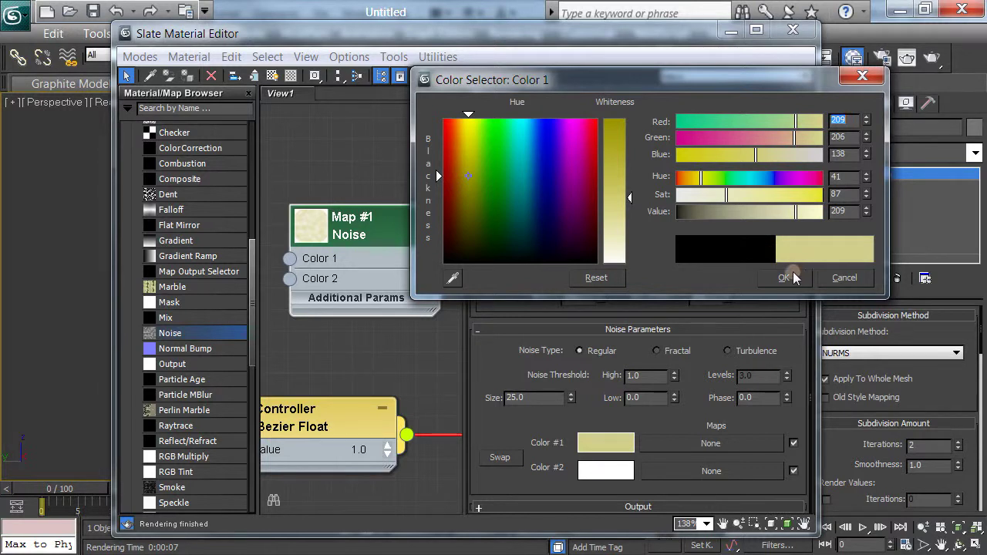
{"action": "left_click", "coordinate": [469, 187]}
{"action": "left_click_drag", "start_coordinate": [469, 187], "coordinate": [470, 197]}
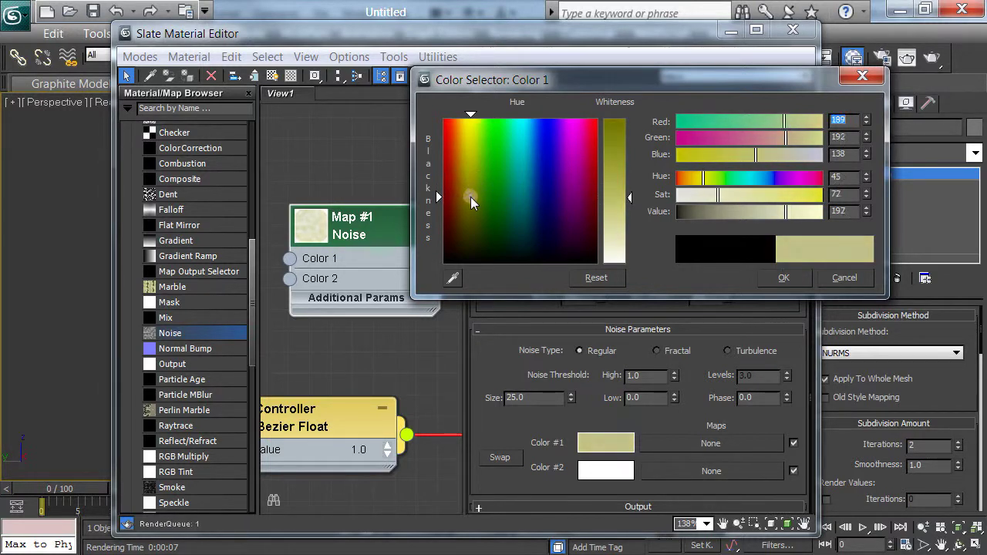
{"action": "left_click", "coordinate": [782, 278]}
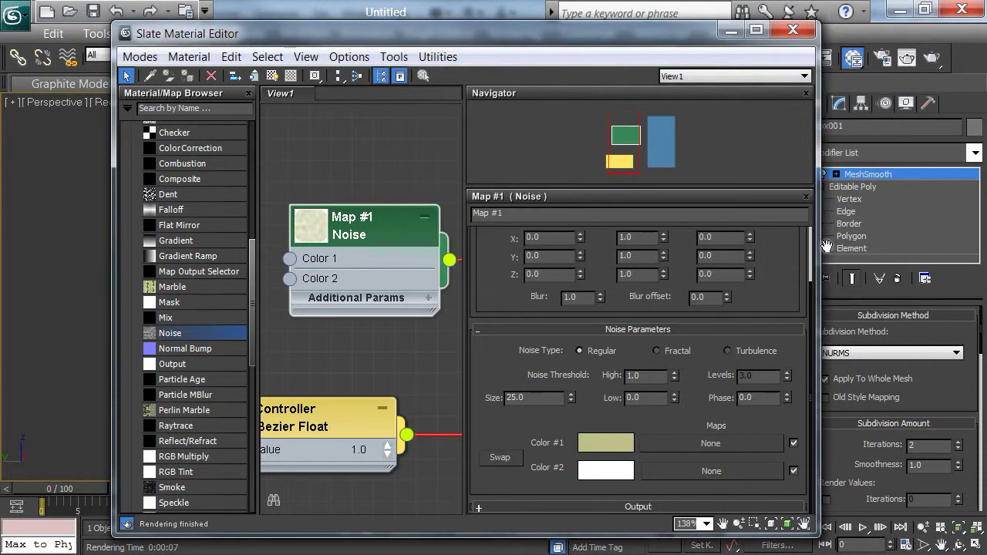
- Copy the Noise map's Color #1 onto Color #2
{"action": "right_click", "coordinate": [610, 440]}
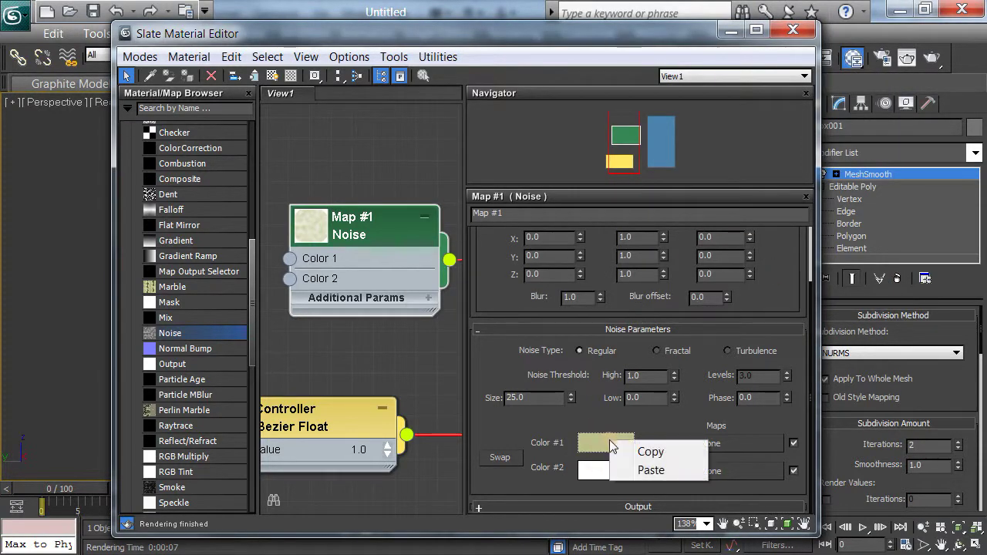
{"action": "left_click", "coordinate": [640, 449]}
{"action": "right_click", "coordinate": [611, 473]}
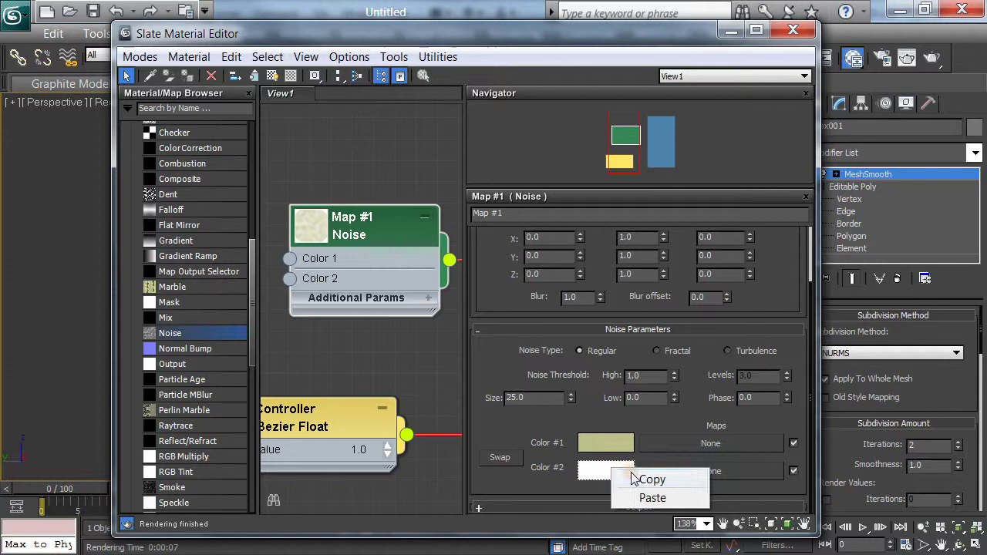
{"action": "left_click", "coordinate": [645, 498]}
- Set the Noise map's Color #2 to a dark olive-brown, RGB 111, 106, 70, and test-render the Perspective view
{"action": "left_click", "coordinate": [617, 474]}
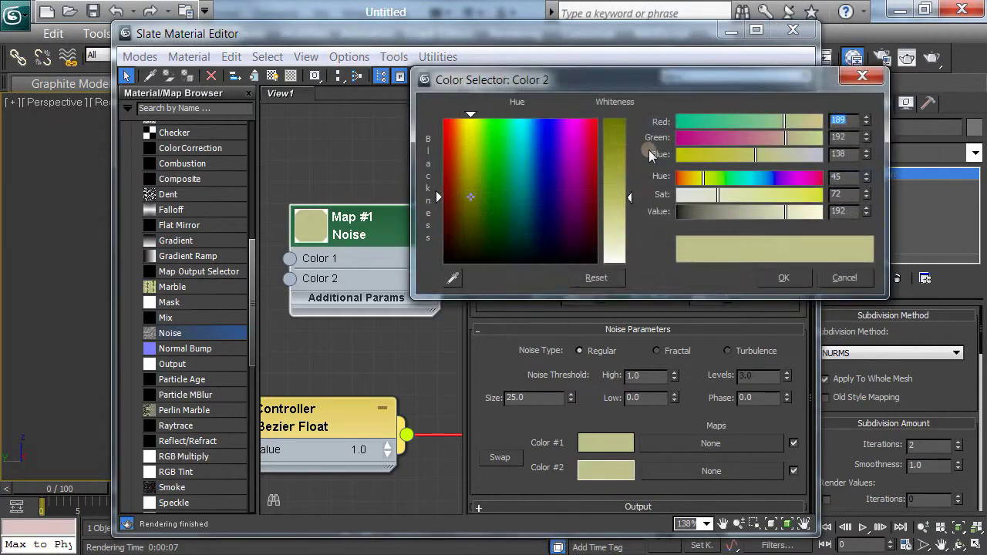
{"action": "left_click", "coordinate": [755, 210]}
{"action": "left_click_drag", "start_coordinate": [755, 210], "coordinate": [732, 214]}
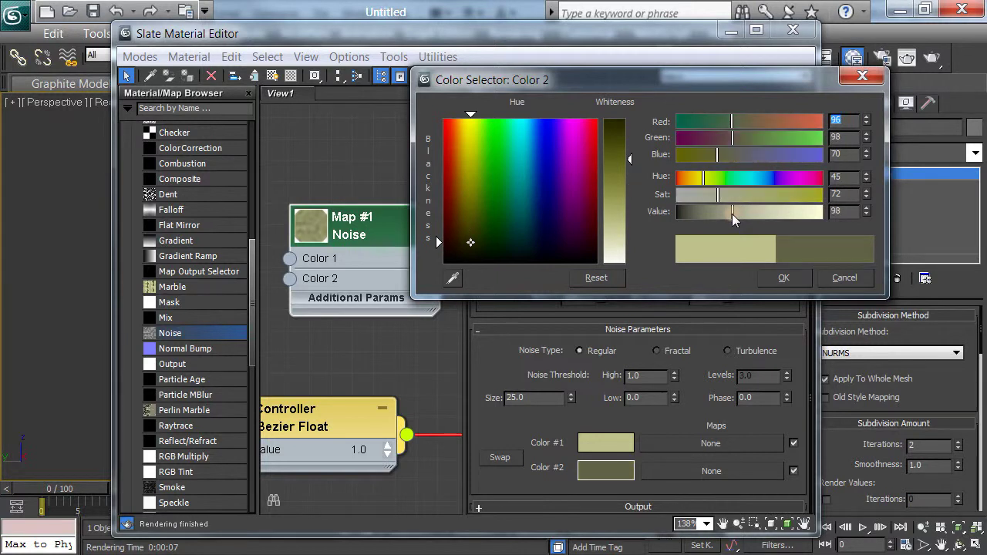
{"action": "left_click", "coordinate": [467, 227]}
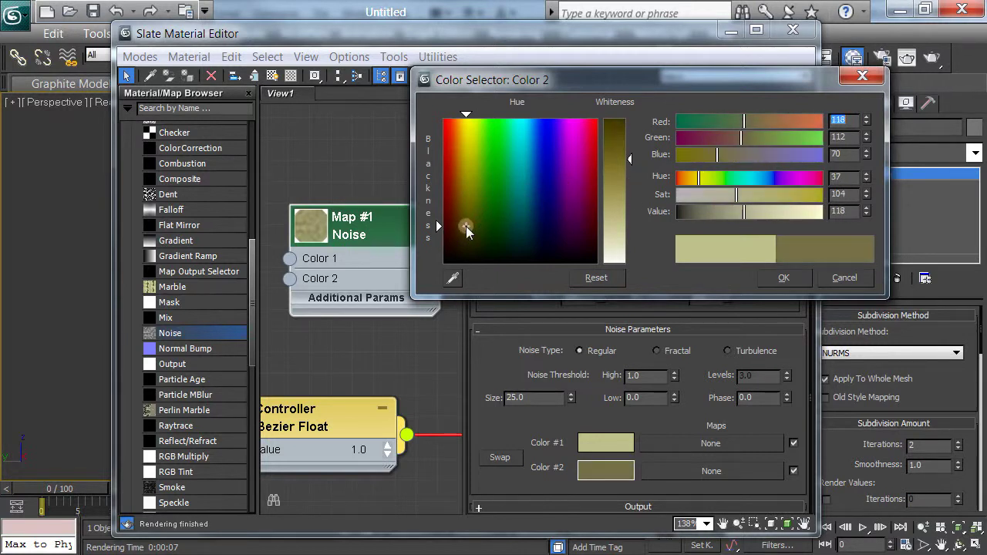
{"action": "left_click_drag", "start_coordinate": [466, 231], "coordinate": [467, 234]}
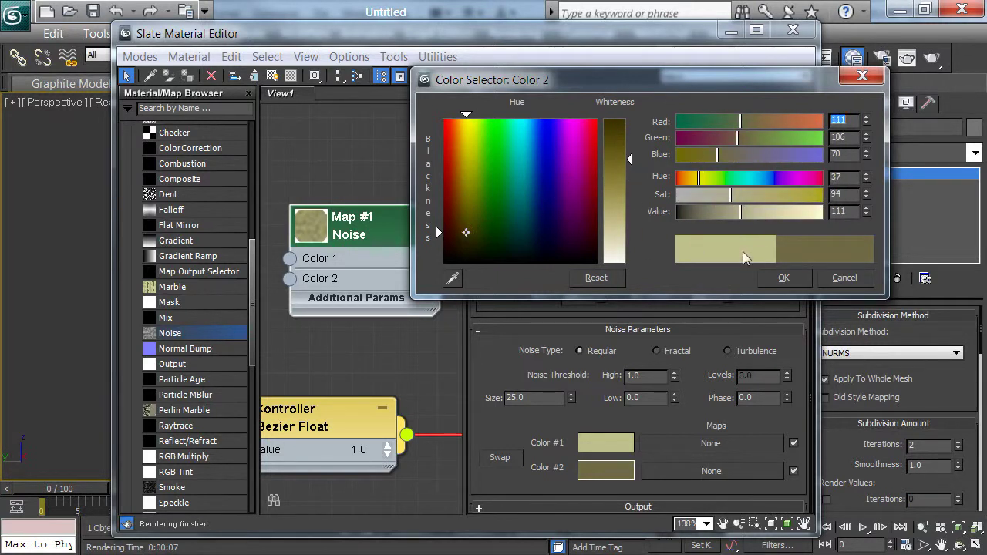
{"action": "left_click", "coordinate": [785, 278]}
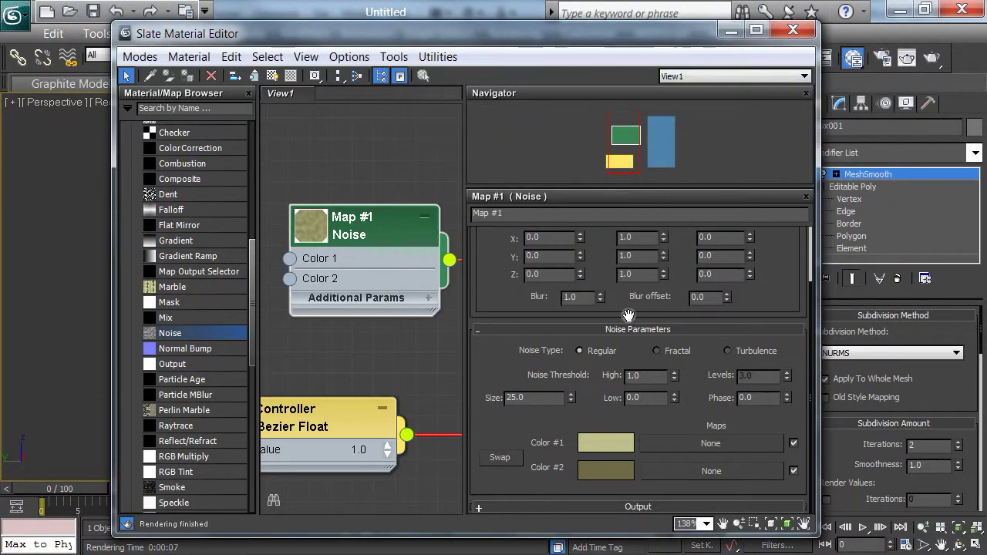
{"action": "key", "text": "shift+q"}
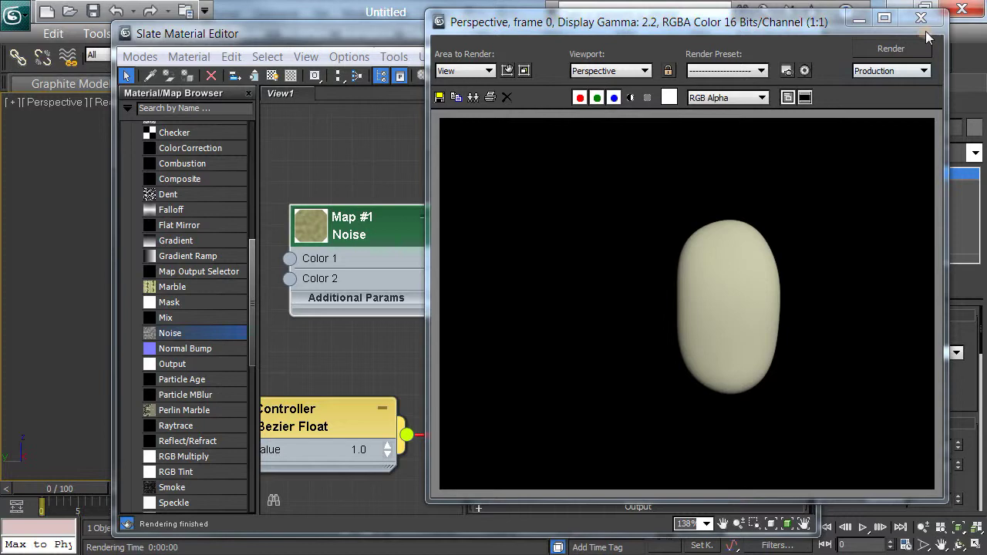
{"action": "left_click", "coordinate": [921, 18]}
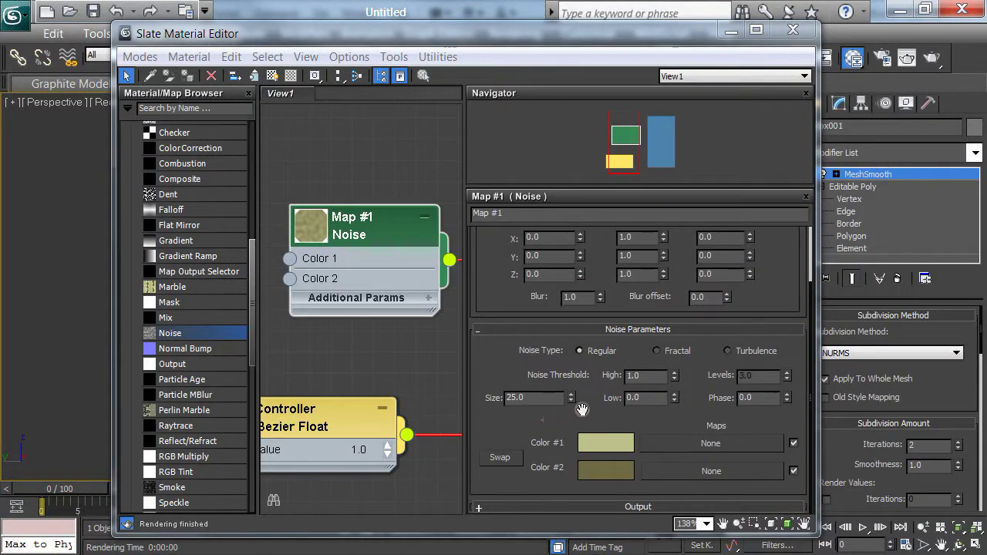
- Set the Noise map's size to 5.0 and test-render the form, keeping the scene open
{"action": "left_click_drag", "start_coordinate": [572, 399], "coordinate": [530, 551]}
{"action": "key", "text": "shift+q"}
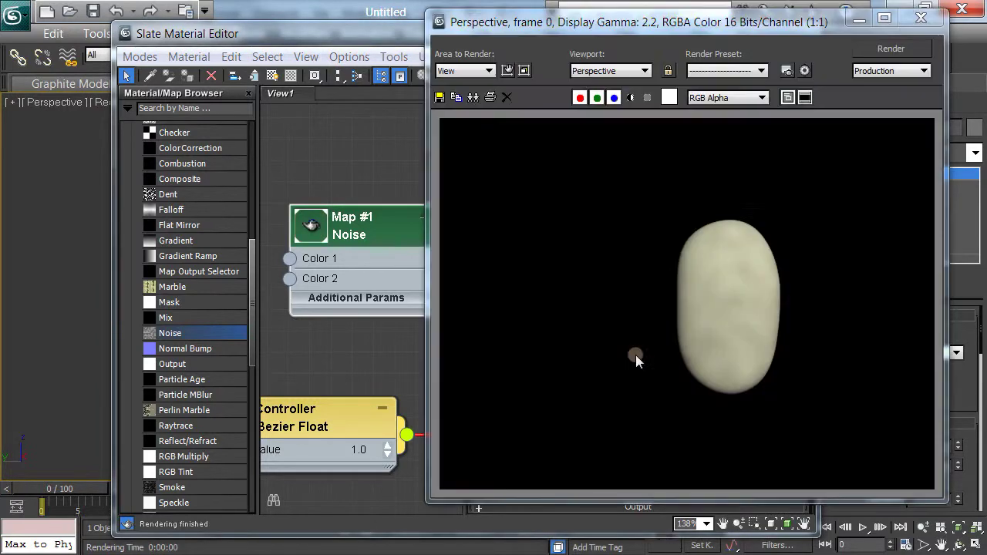
{"action": "double_click", "coordinate": [931, 29]}
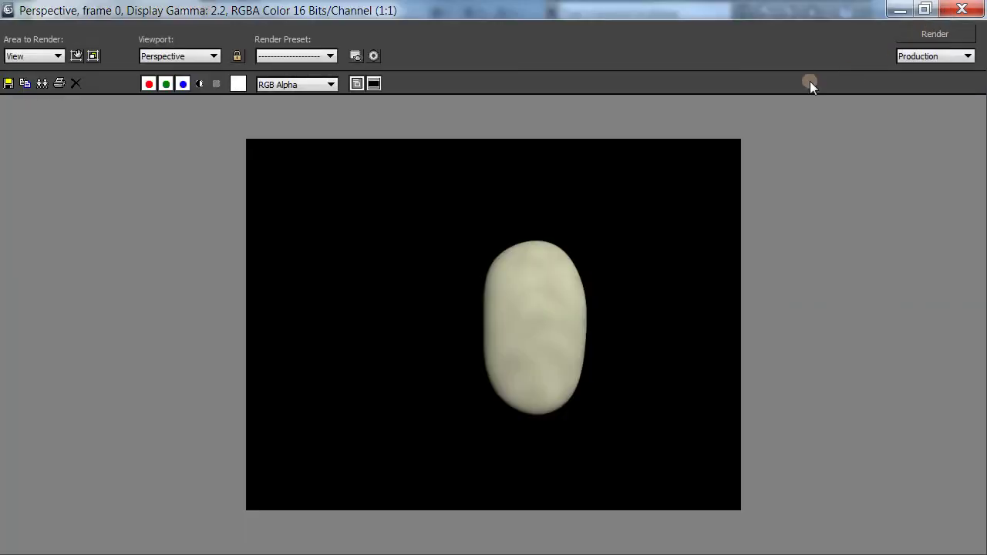
{"action": "left_click", "coordinate": [962, 10]}
{"action": "left_click", "coordinate": [962, 10]}
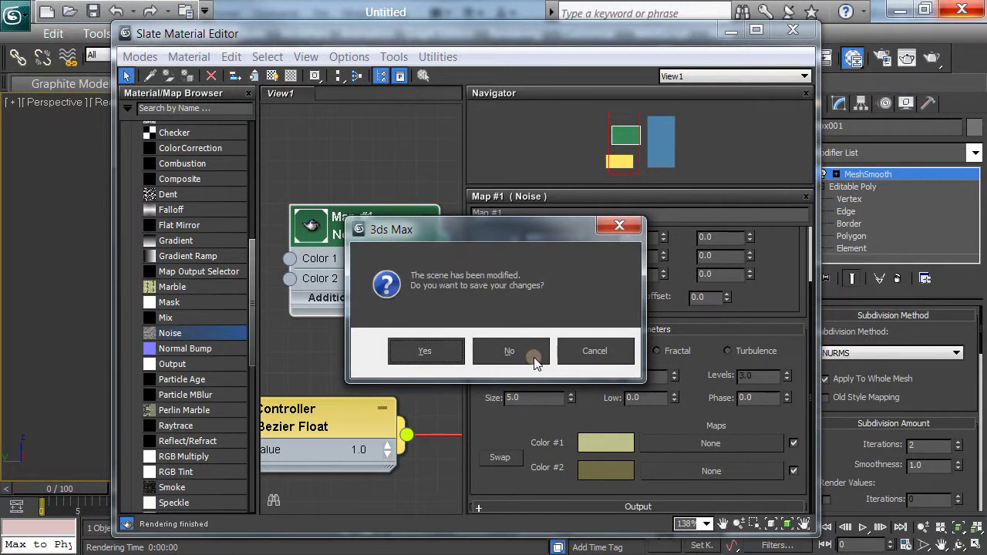
{"action": "left_click", "coordinate": [575, 354]}
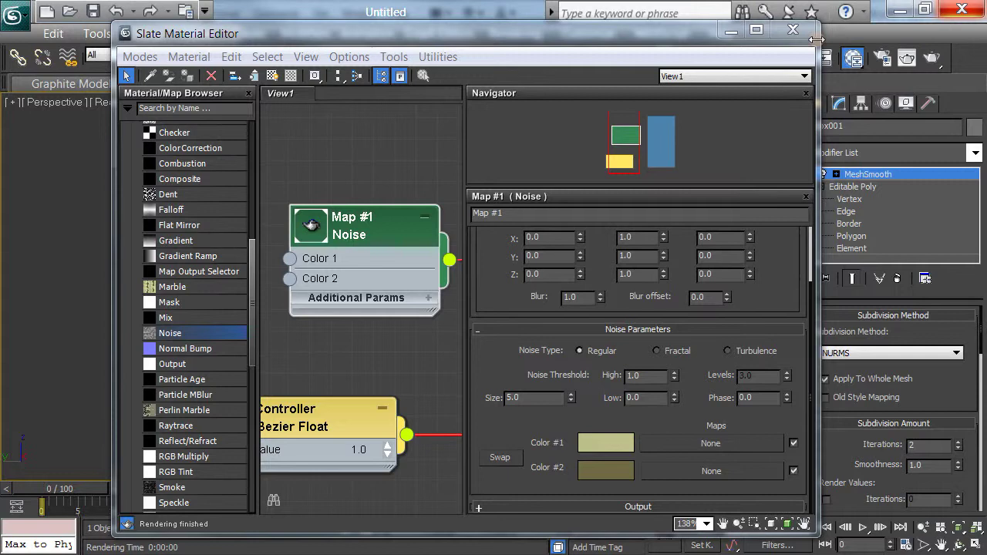
- Close the Slate Material Editor and render a closer view of the smoothed form
{"action": "left_click", "coordinate": [794, 30]}
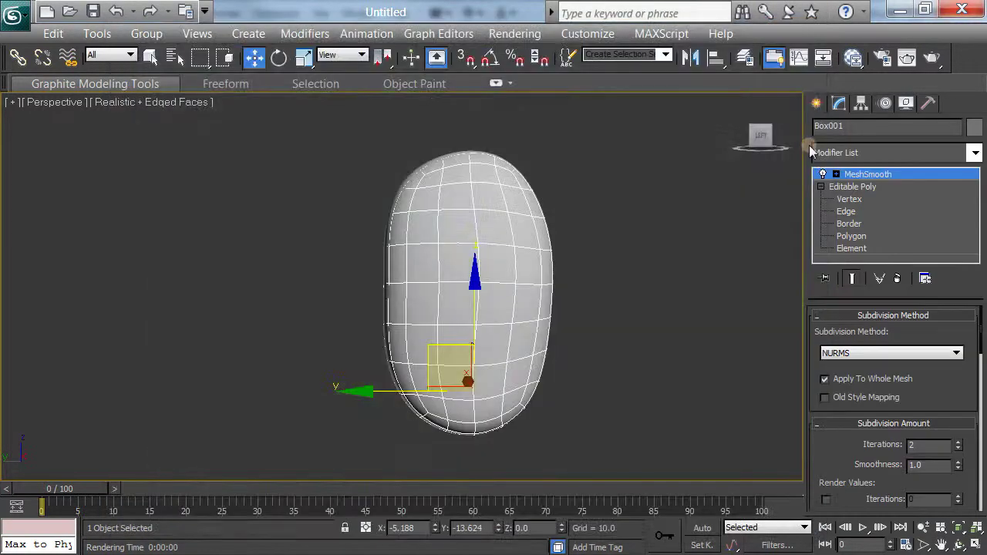
{"action": "scroll", "coordinate": [602, 279], "scroll_direction": "up", "scroll_amount": 6}
{"action": "middle_click_drag", "start_coordinate": [601, 279], "coordinate": [474, 244]}
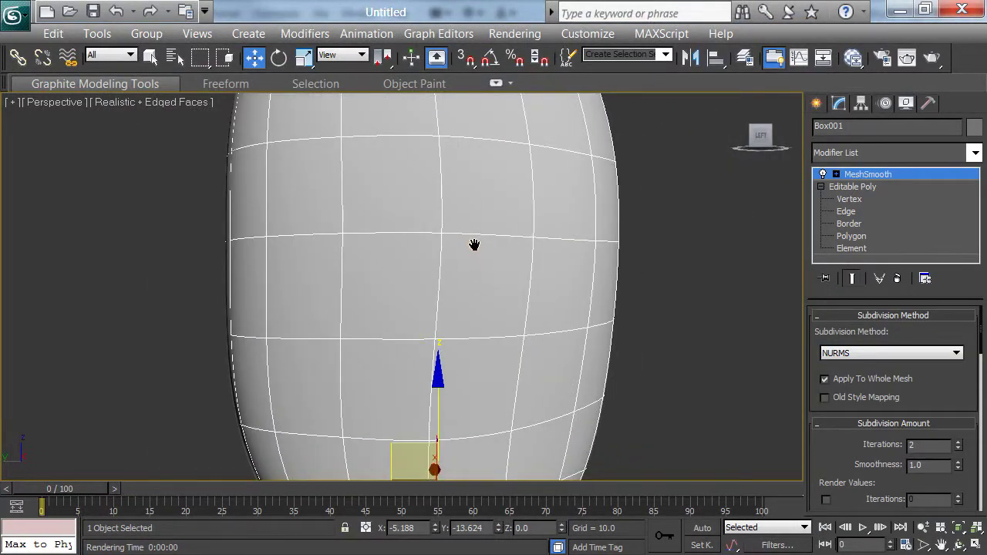
{"action": "key", "text": "shift+q"}
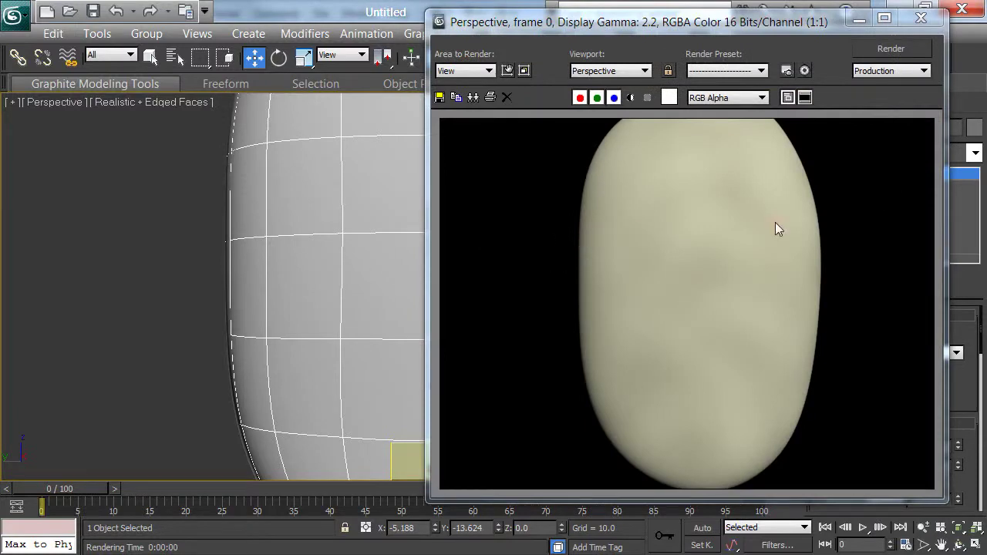
{"action": "left_click", "coordinate": [921, 18]}
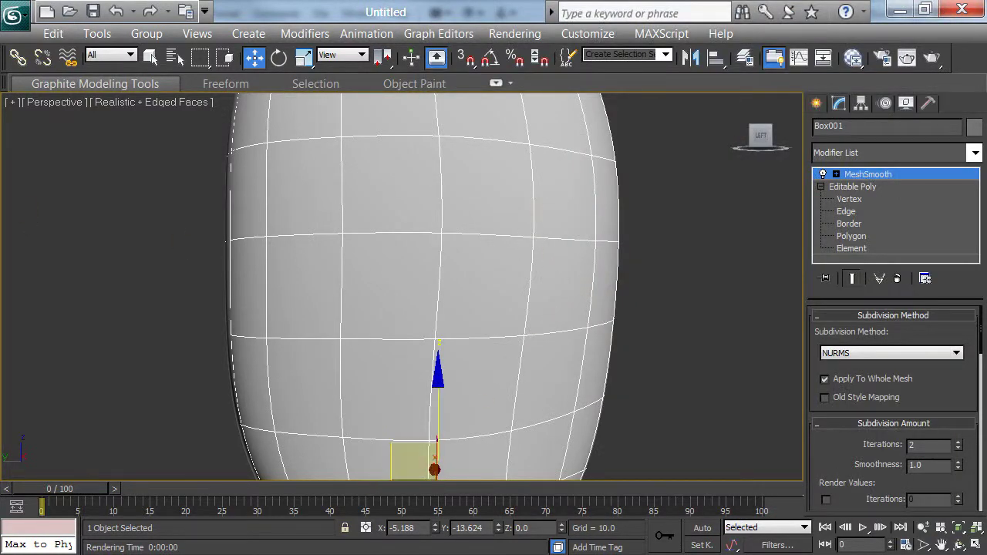
- Reopen the Slate Material Editor in a maximized window and set the Noise map's size to 2.0
{"action": "left_click", "coordinate": [852, 58]}
{"action": "double_click", "coordinate": [429, 37]}
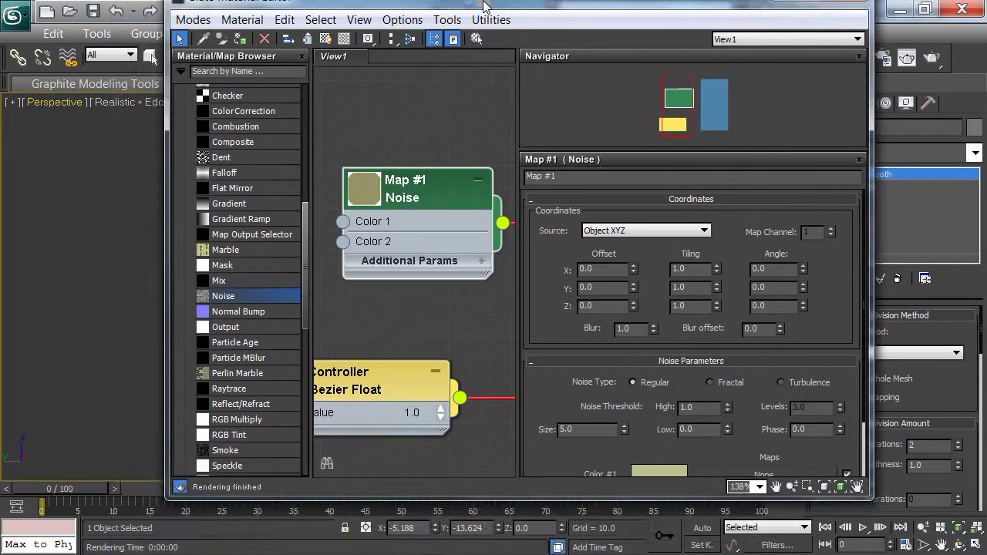
{"action": "scroll", "coordinate": [666, 431], "scroll_direction": "down", "scroll_amount": 2}
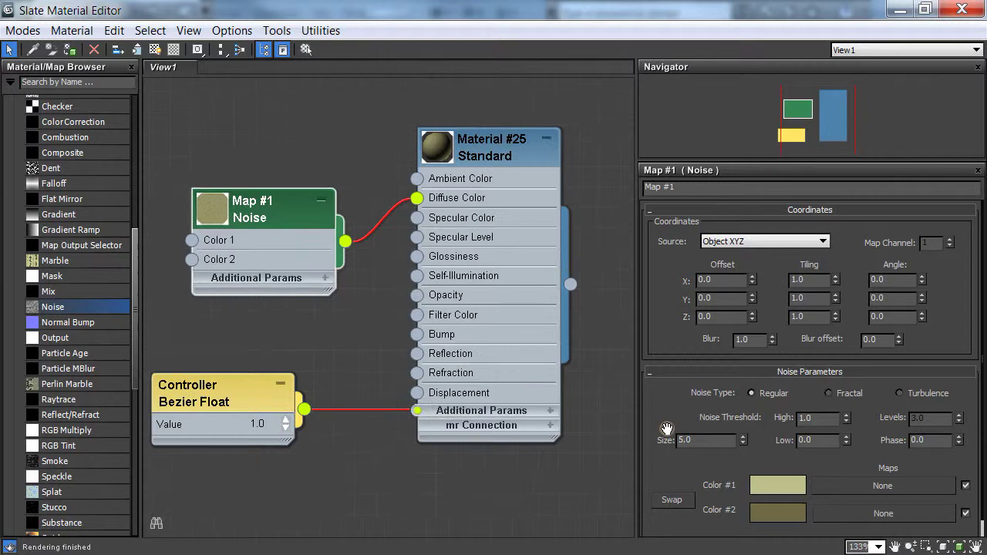
{"action": "scroll", "coordinate": [620, 395], "scroll_direction": "up", "scroll_amount": 2}
{"action": "left_click", "coordinate": [742, 445]}
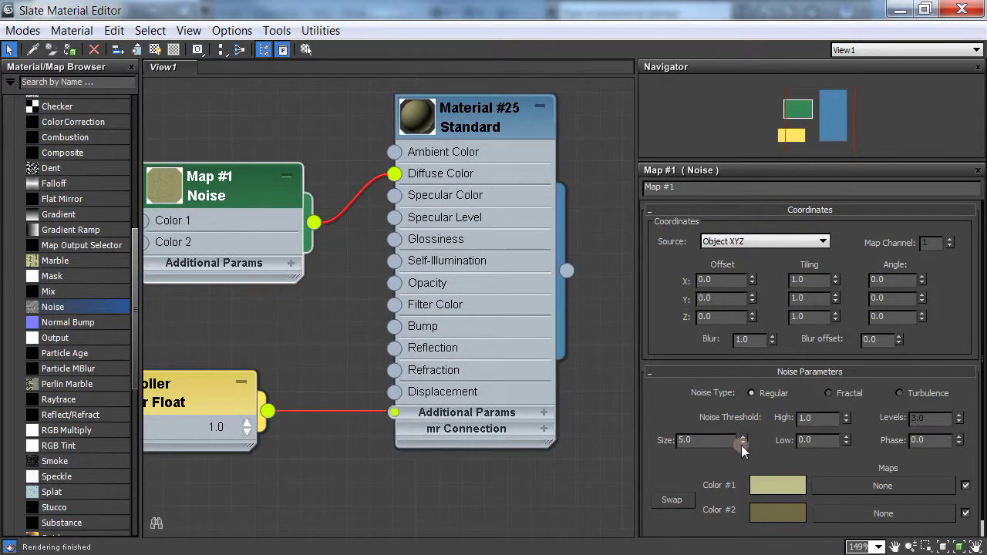
{"action": "left_click_drag", "start_coordinate": [741, 441], "coordinate": [741, 461]}
- Lighten the Noise map's Color #1 to a pale cream, RGB 227, 228, 205, and test-render the form
{"action": "left_click", "coordinate": [792, 483]}
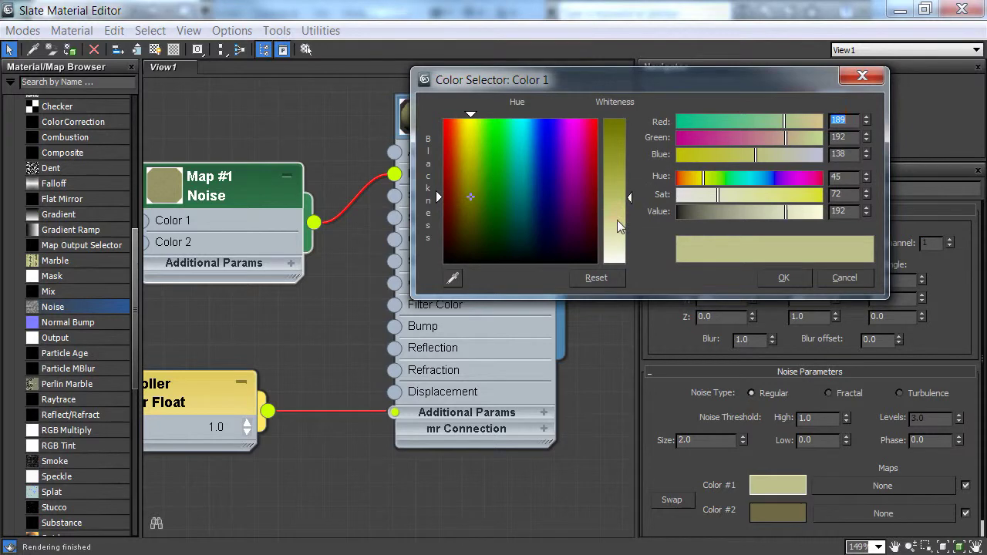
{"action": "left_click", "coordinate": [618, 215]}
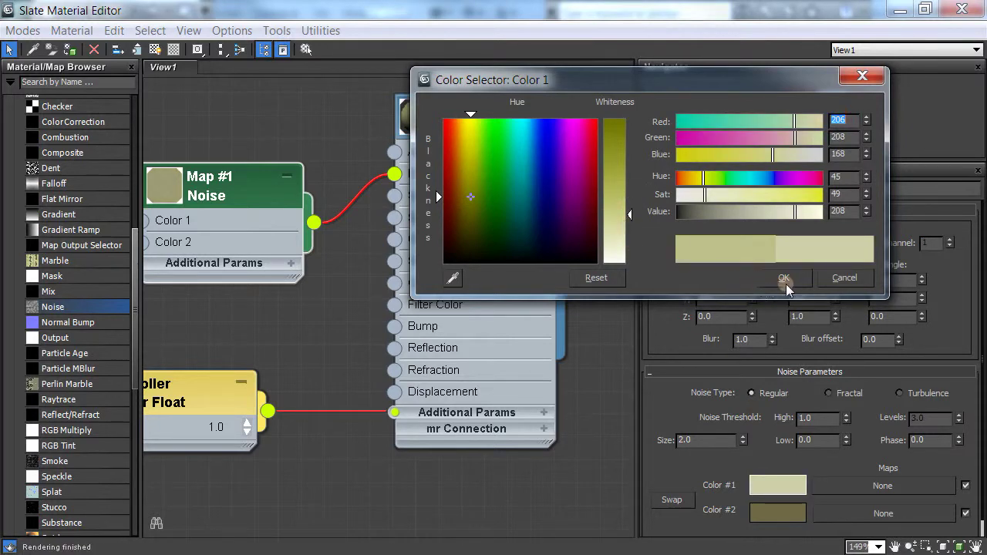
{"action": "left_click", "coordinate": [619, 236]}
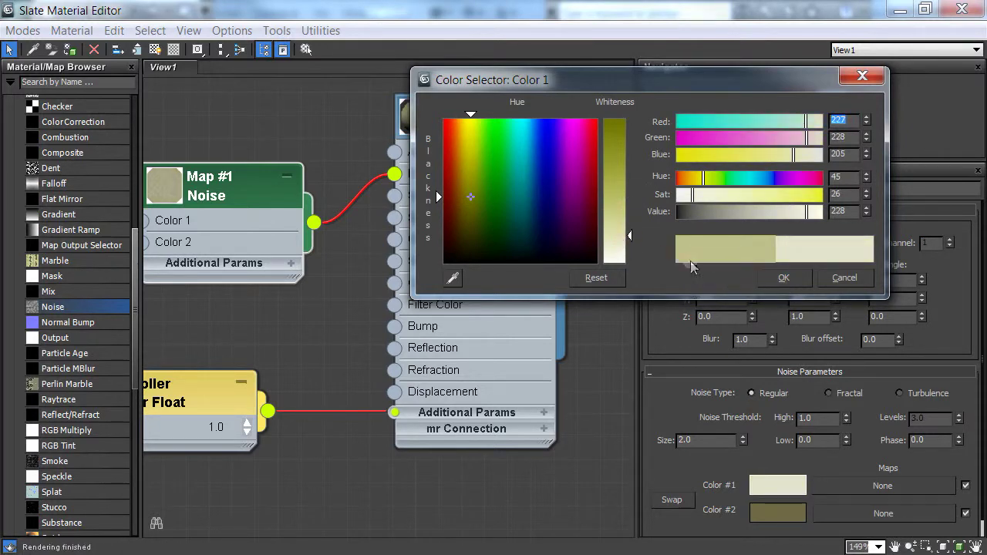
{"action": "left_click", "coordinate": [784, 278]}
{"action": "key", "text": "shift+q"}
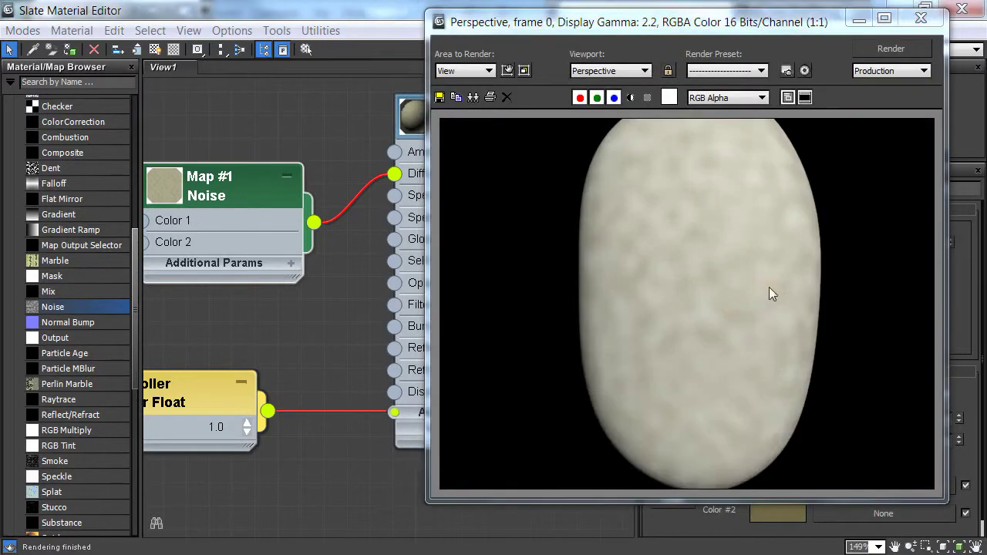
{"action": "left_click", "coordinate": [921, 17]}
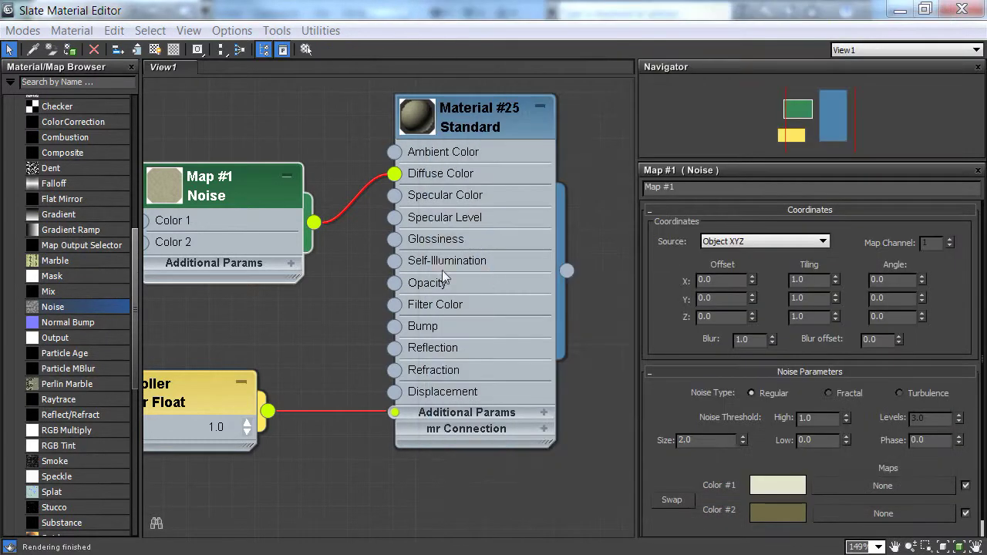
- Set the Noise map's size to 4.0 and test-render the form
{"action": "left_click_drag", "start_coordinate": [743, 437], "coordinate": [743, 421]}
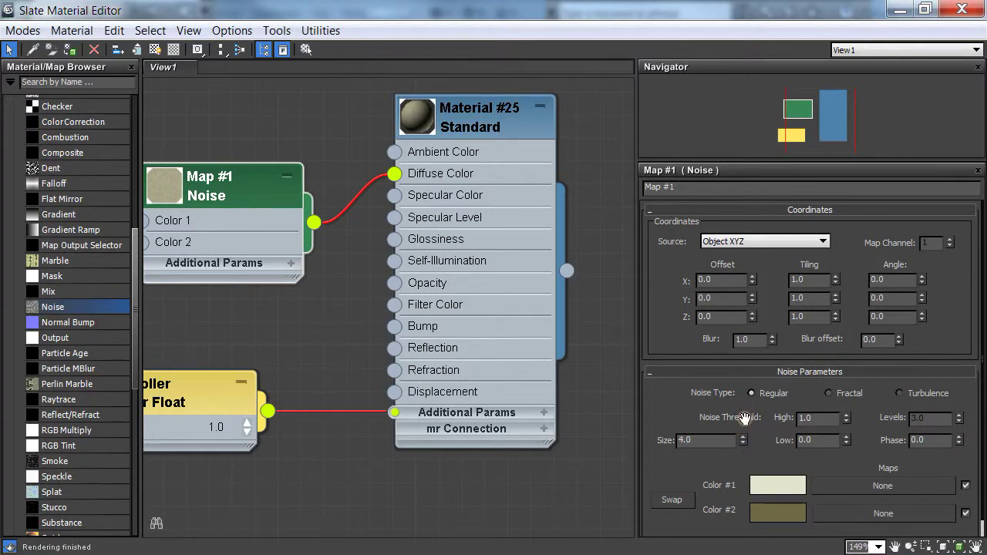
{"action": "key", "text": "shift+q"}
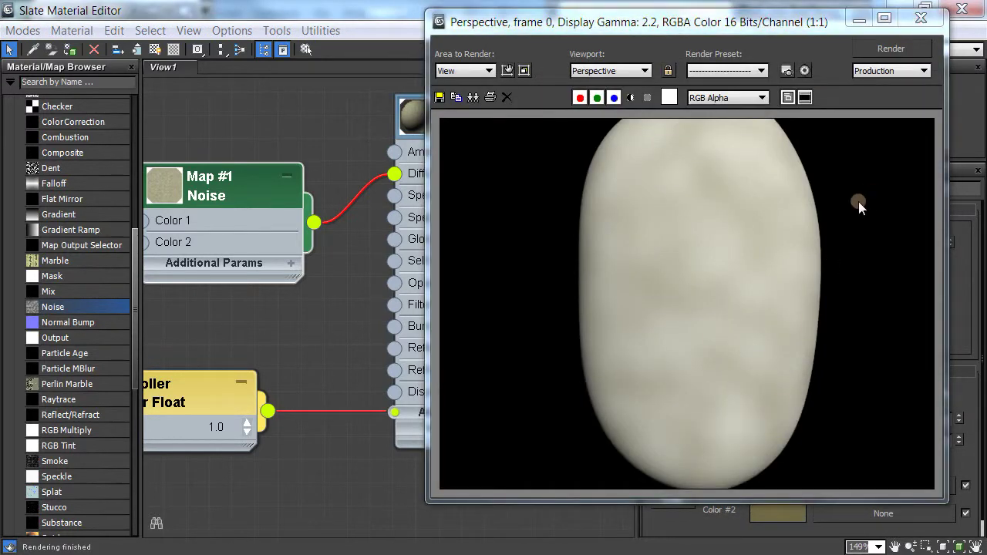
{"action": "left_click", "coordinate": [921, 17]}
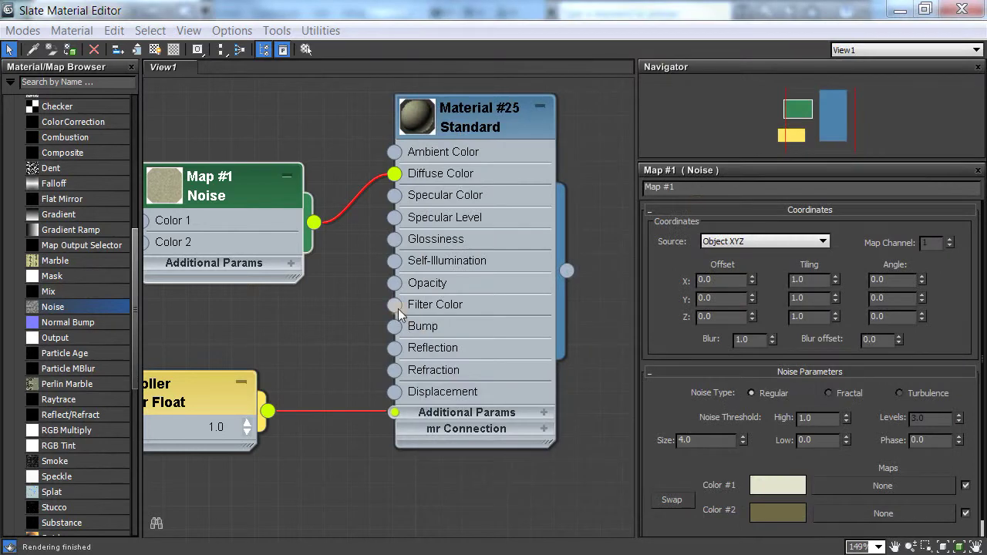
- Darken the Noise map's Color #2 to RGB 53, 50, 33 and test-render the form
{"action": "left_click", "coordinate": [772, 512]}
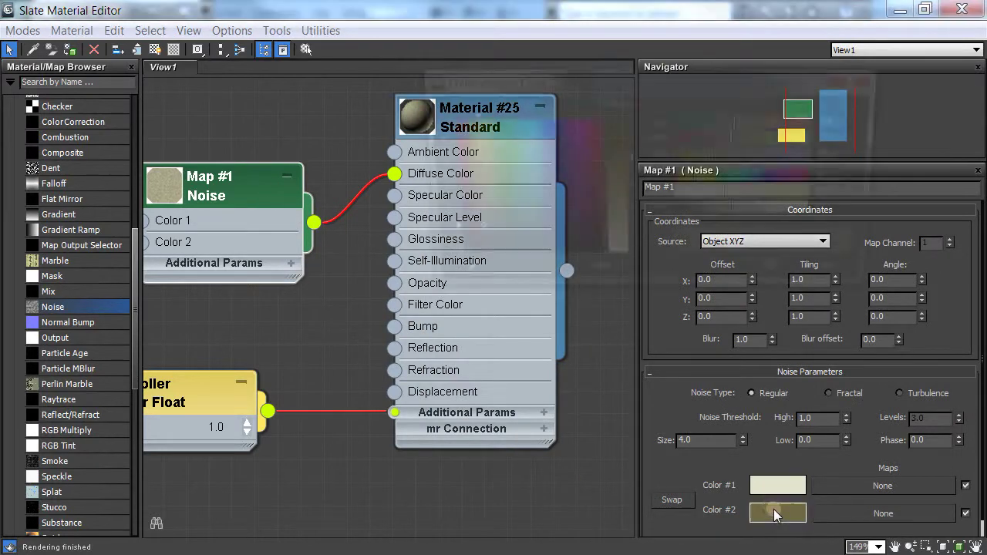
{"action": "left_click", "coordinate": [715, 211]}
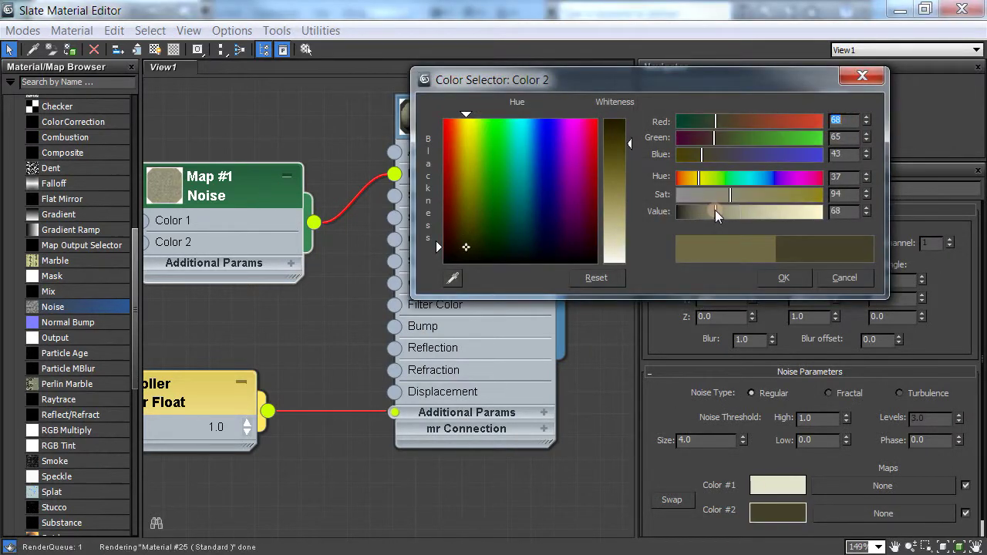
{"action": "left_click_drag", "start_coordinate": [713, 210], "coordinate": [706, 211]}
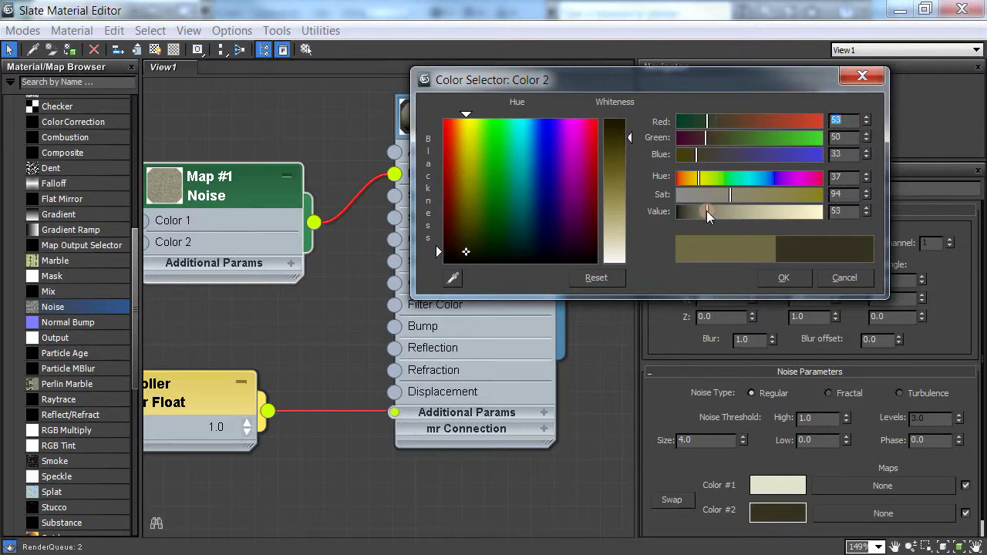
{"action": "left_click", "coordinate": [783, 278]}
{"action": "key", "text": "shift+q"}
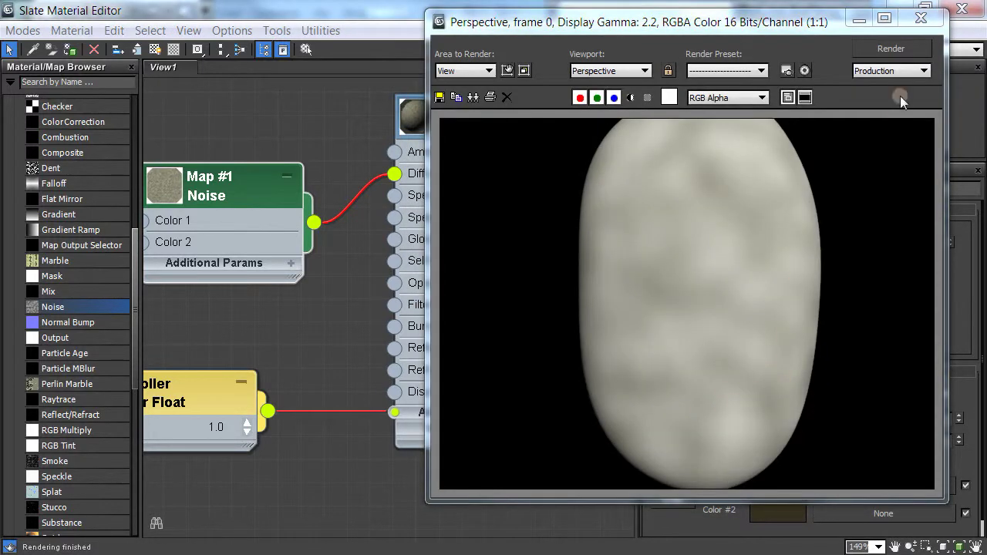
{"action": "left_click", "coordinate": [926, 21]}
- Duplicate the Noise map below the original, connect the copy to the Standard material's Bump, and test-render the form
{"action": "mouse_move", "coordinate": [244, 190]}
{"action": "left_mouse_down"}
{"action": "mouse_move", "coordinate": [282, 171]}
{"action": "mouse_move", "coordinate": [319, 122]}
{"action": "mouse_move", "coordinate": [267, 117]}
{"action": "mouse_move", "coordinate": [276, 155]}
{"action": "mouse_move", "coordinate": [270, 265]}
{"action": "mouse_move", "coordinate": [267, 247]}
{"action": "left_mouse_up"}
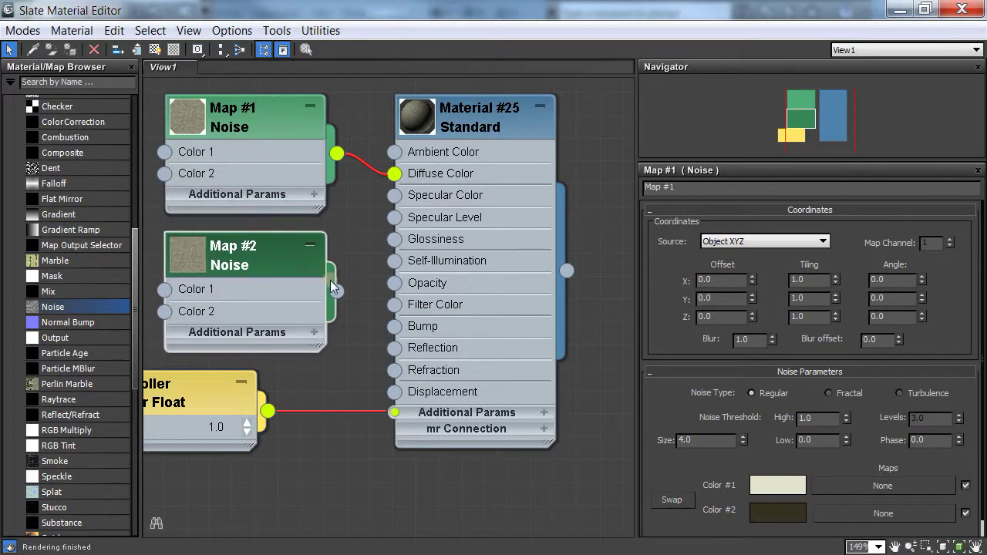
{"action": "left_click_drag", "start_coordinate": [391, 324], "coordinate": [394, 326]}
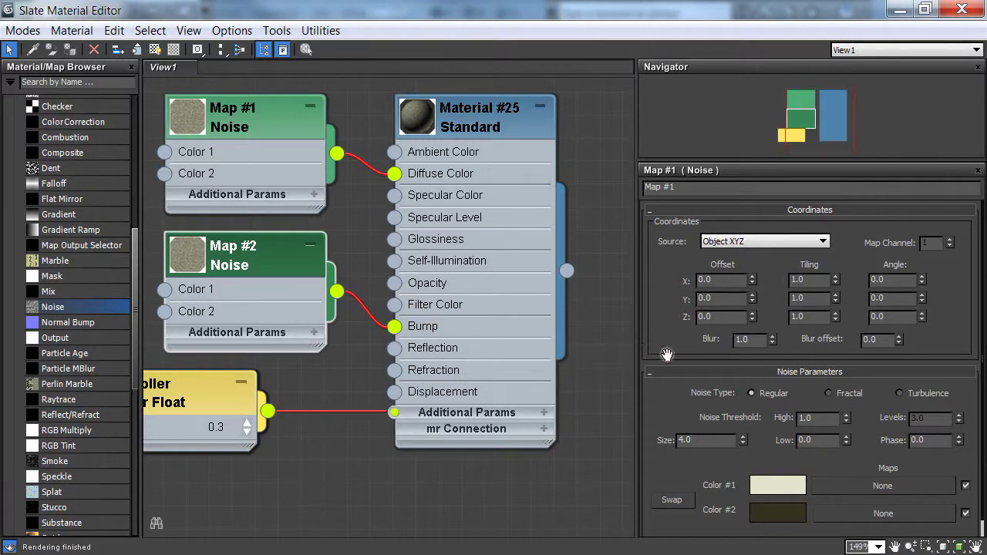
{"action": "key", "text": "shift+q"}
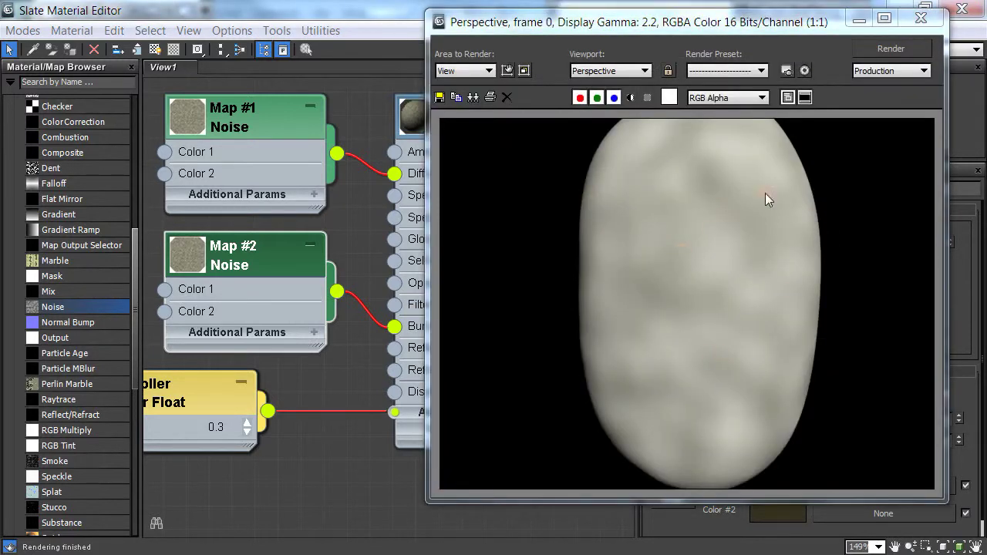
{"action": "left_click", "coordinate": [921, 18]}
- Set the size of the Noise map connected to Bump to 2.4
{"action": "double_click", "coordinate": [250, 253]}
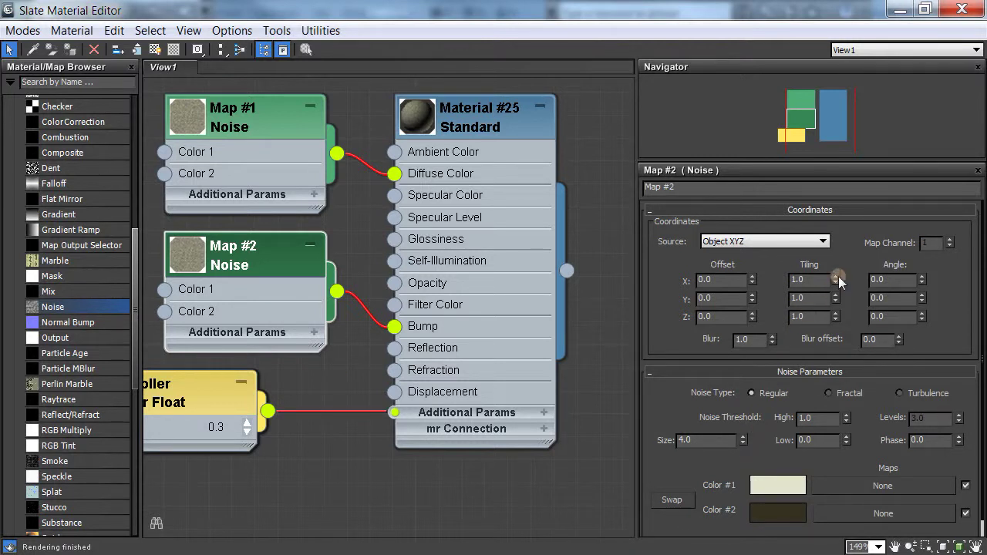
{"action": "left_click", "coordinate": [744, 435]}
{"action": "mouse_move", "coordinate": [744, 438]}
{"action": "left_mouse_down"}
{"action": "mouse_move", "coordinate": [745, 421]}
{"action": "mouse_move", "coordinate": [737, 461]}
{"action": "mouse_move", "coordinate": [744, 447]}
{"action": "left_mouse_up"}
- Darken the bump Noise map's Color #2 to RGB 23, 19, 0 and test-render the form
{"action": "left_click", "coordinate": [773, 512]}
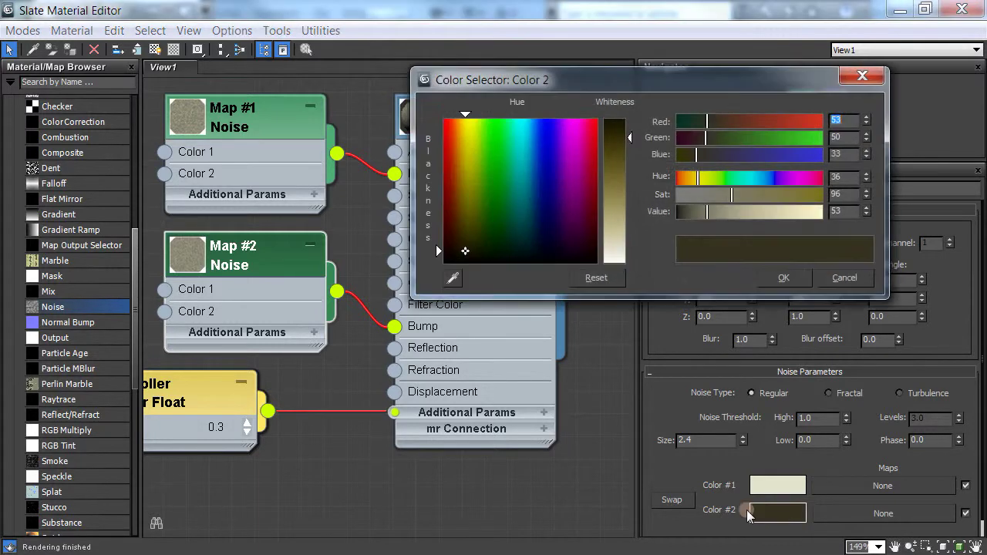
{"action": "left_click_drag", "start_coordinate": [626, 205], "coordinate": [629, 148]}
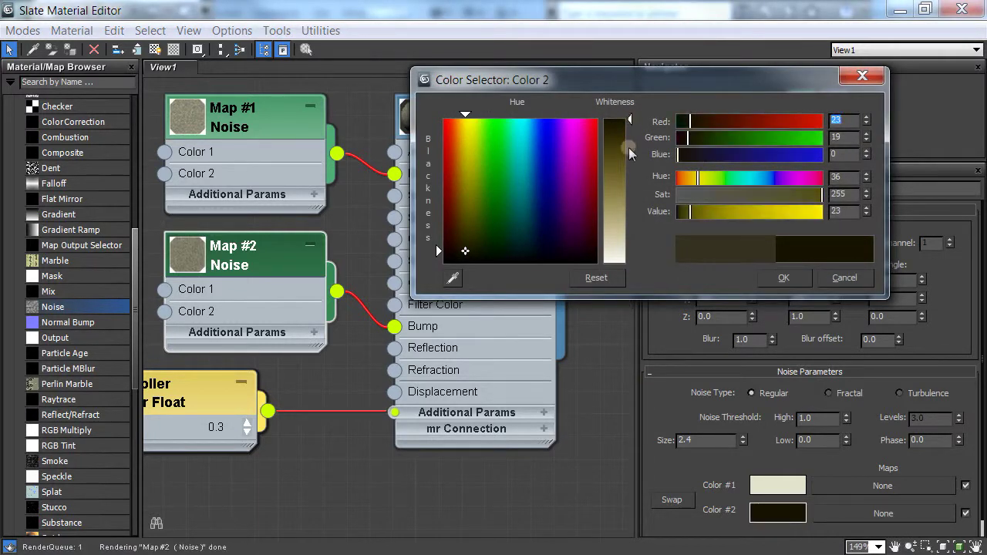
{"action": "left_click", "coordinate": [802, 279]}
{"action": "key", "text": "shift+q"}
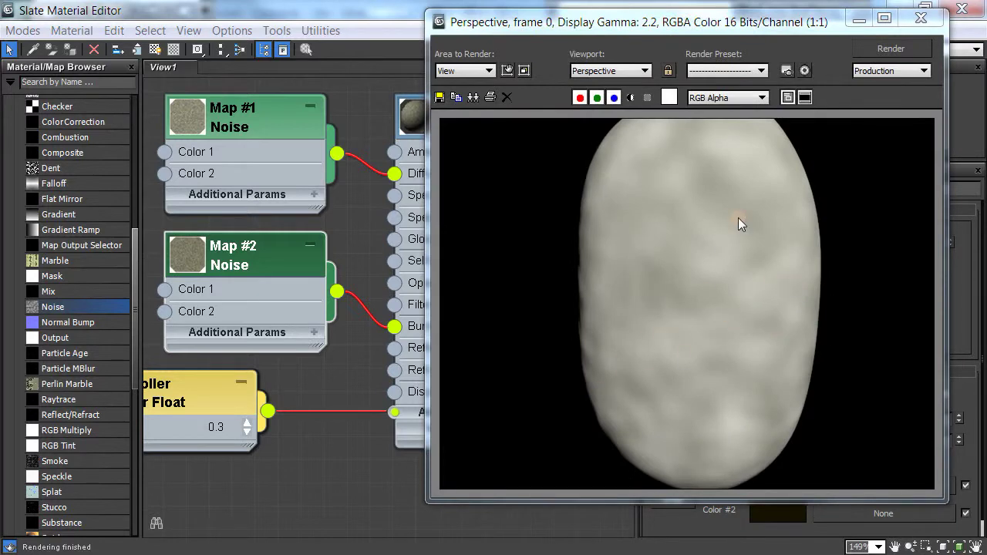
{"action": "left_click", "coordinate": [922, 20]}
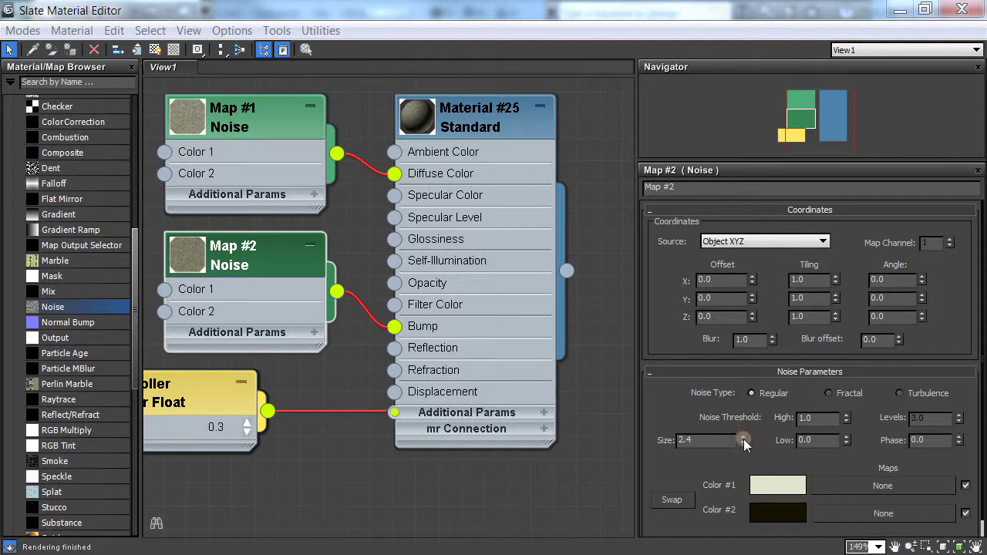
- Set the bump Noise map's size to 5.7 and the Standard material's Bump amount to 77, with a test render of the form
{"action": "left_click_drag", "start_coordinate": [744, 439], "coordinate": [746, 412]}
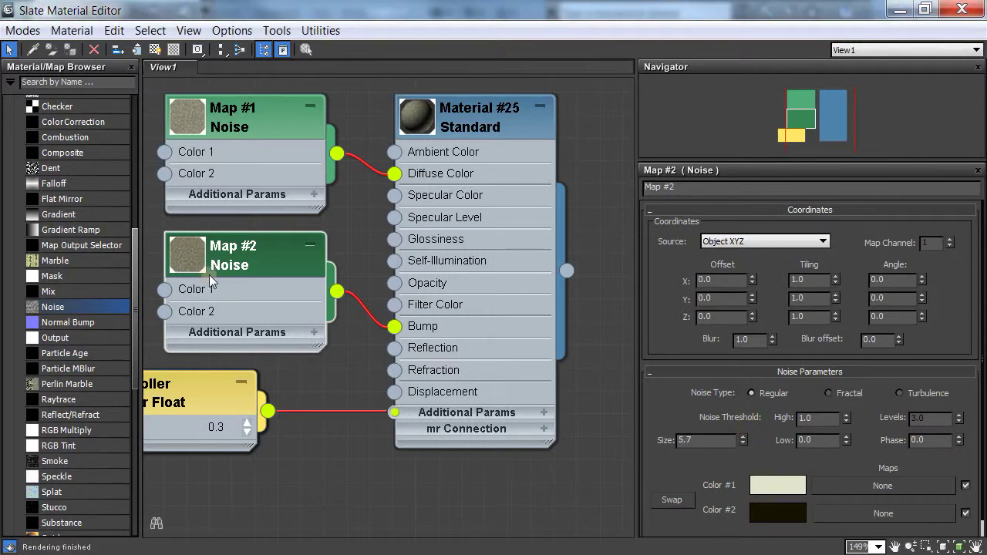
{"action": "left_click", "coordinate": [445, 115]}
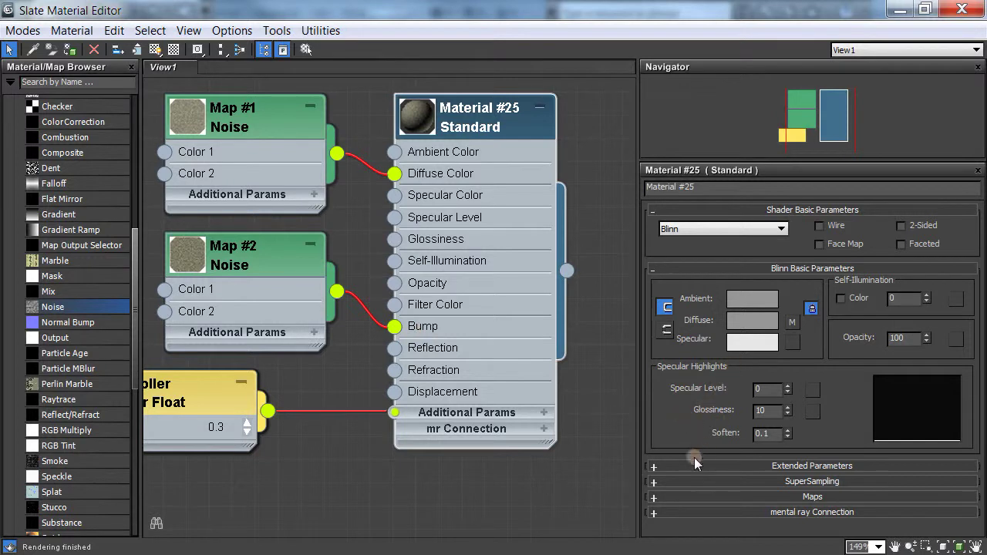
{"action": "left_click", "coordinate": [653, 498]}
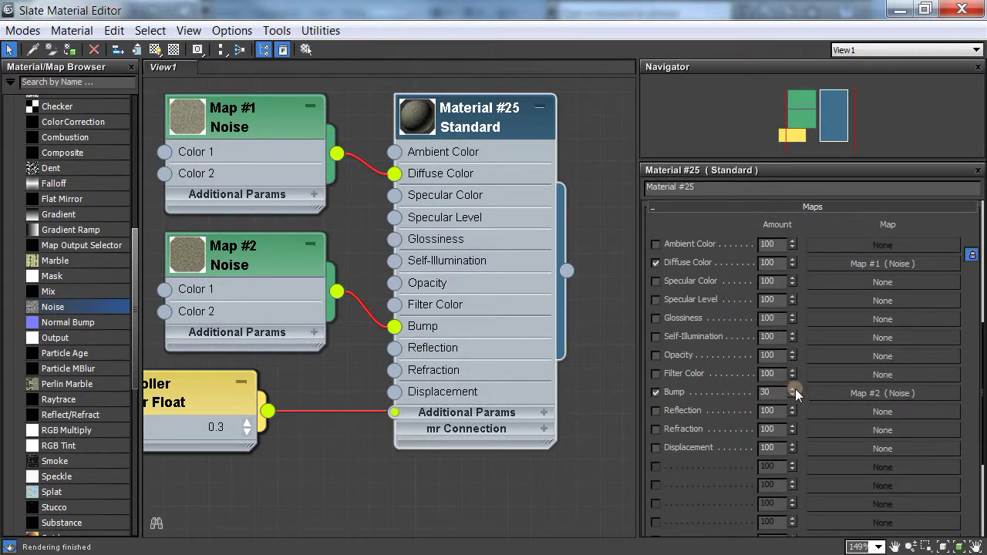
{"action": "left_click_drag", "start_coordinate": [796, 389], "coordinate": [794, 353]}
{"action": "key", "text": "shift+q"}
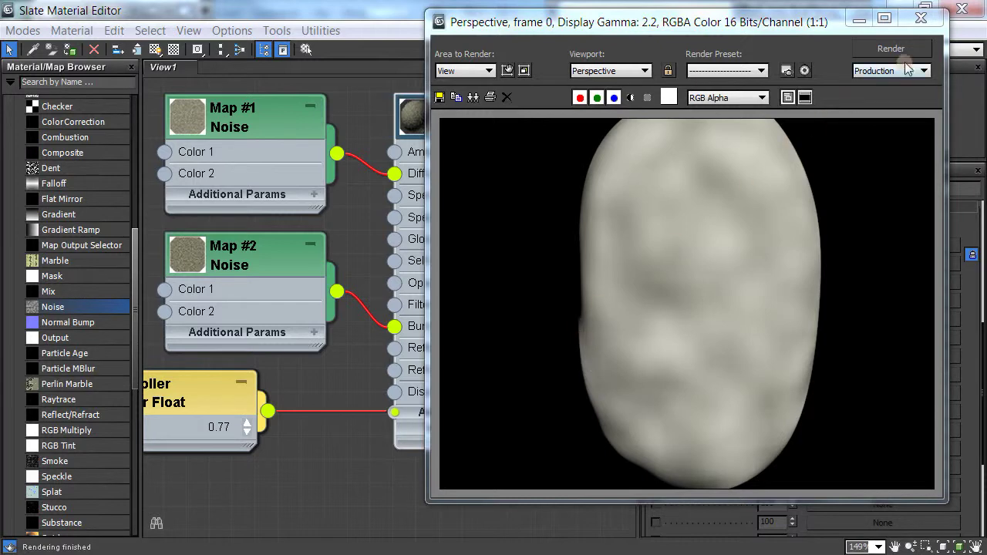
{"action": "left_click", "coordinate": [927, 23]}
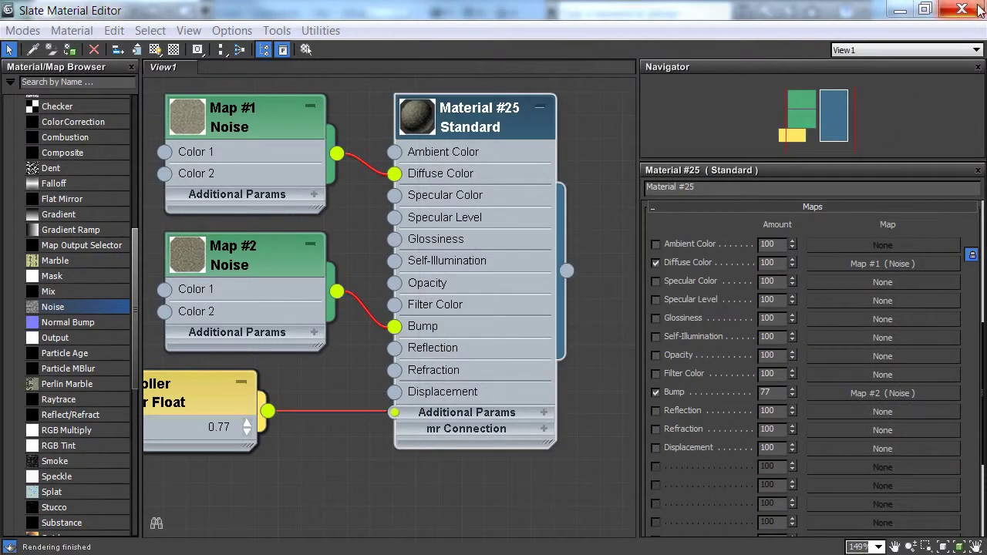
- Darken Color #2 of the diffuse Noise map to RGB 36, 34, 22 and close the material editor
{"action": "left_click", "coordinate": [288, 124]}
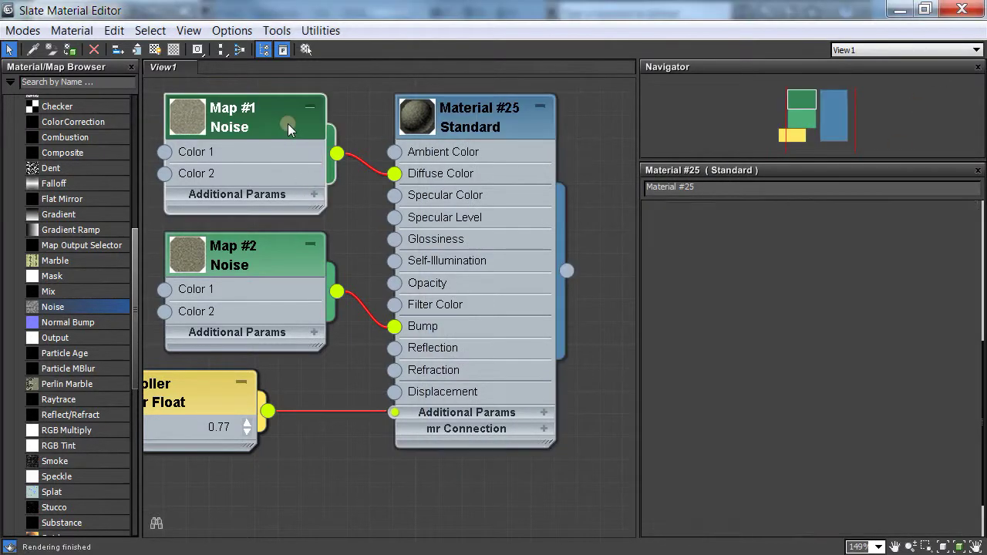
{"action": "left_click", "coordinate": [762, 513]}
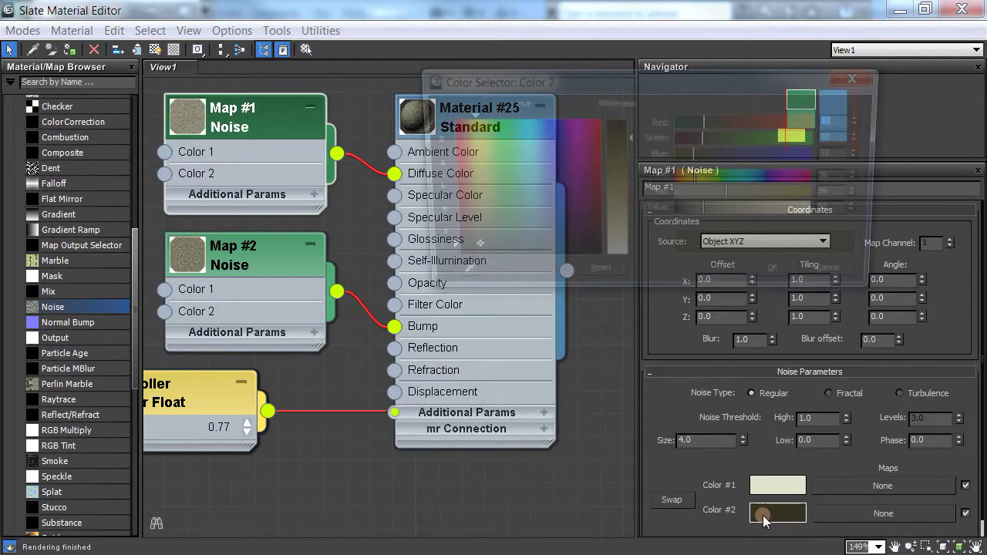
{"action": "left_click", "coordinate": [697, 212]}
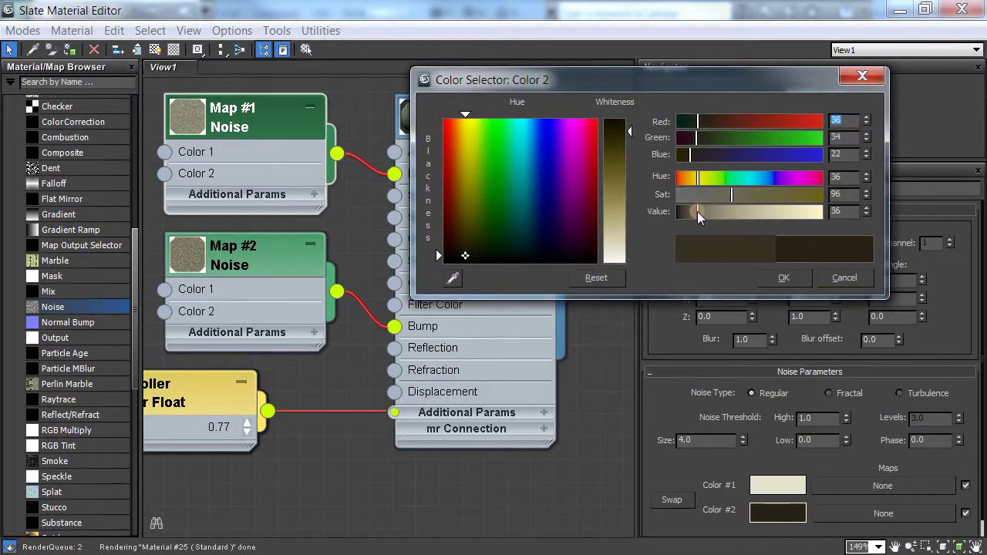
{"action": "left_click", "coordinate": [780, 277]}
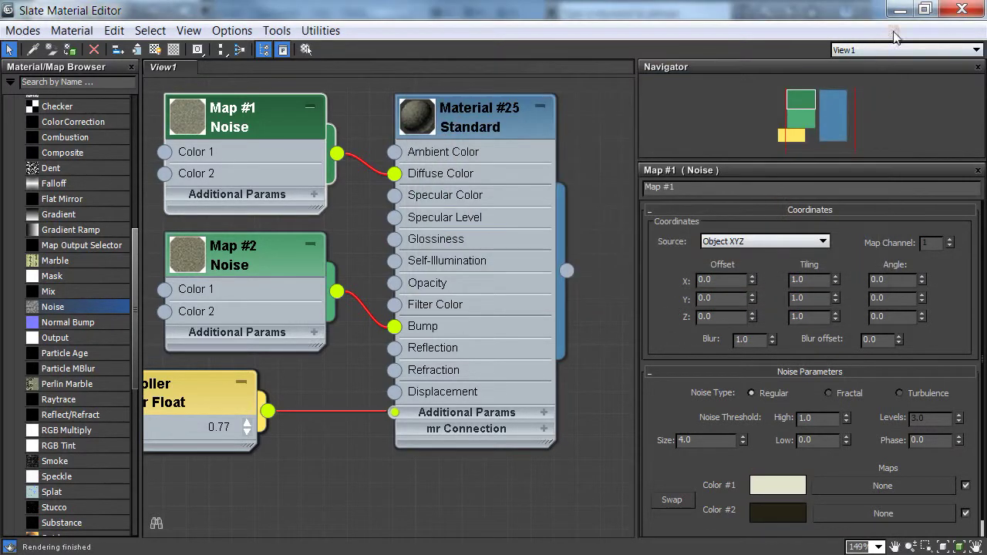
{"action": "left_click", "coordinate": [954, 12]}
- Test-render the form from a more distant, slightly rotated perspective view, rendering again after a further small rotation
{"action": "scroll", "coordinate": [606, 359], "scroll_direction": "down", "scroll_amount": 4}
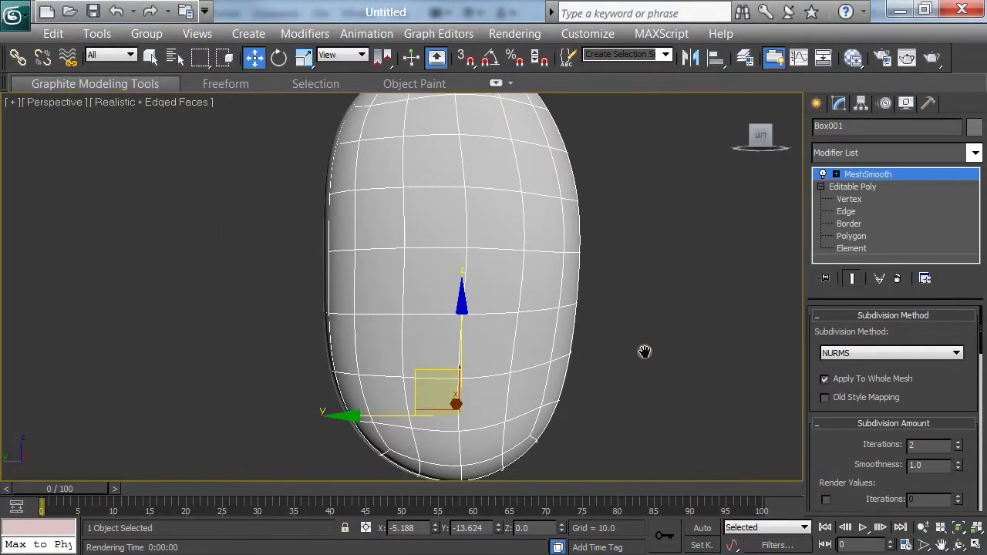
{"action": "middle_click_drag", "start_coordinate": [591, 333], "coordinate": [580, 335], "text": "alt"}
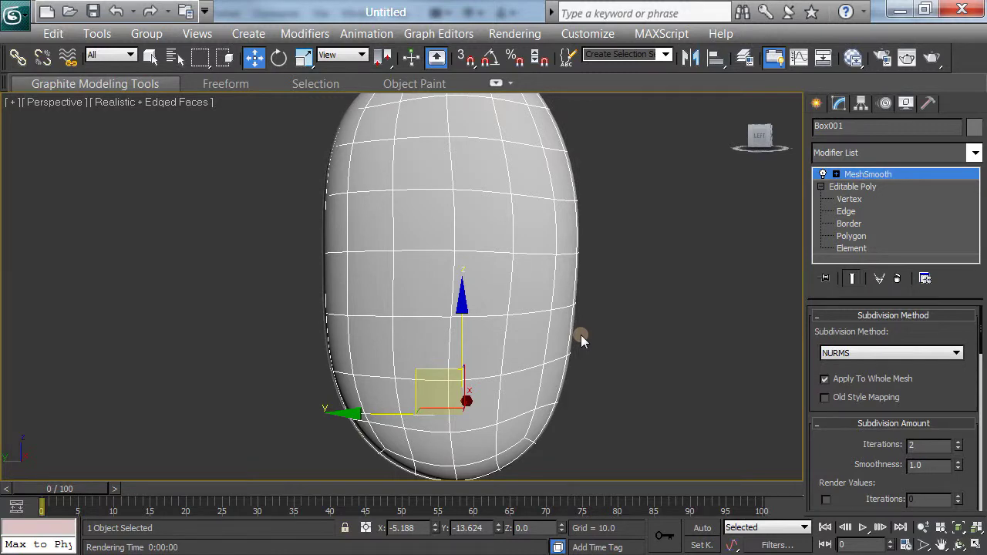
{"action": "key", "text": "shift+q"}
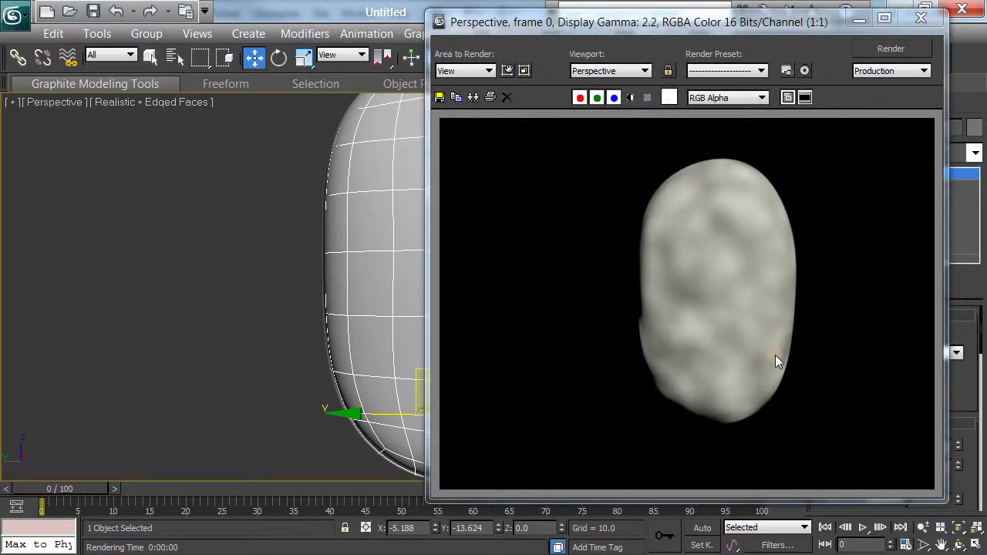
{"action": "left_click", "coordinate": [921, 18]}
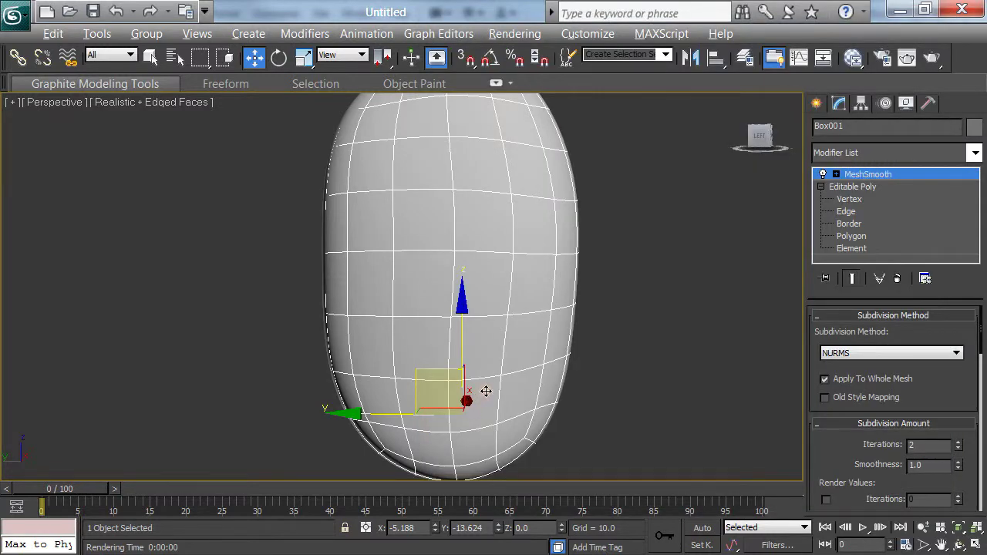
{"action": "middle_click_drag", "start_coordinate": [486, 391], "coordinate": [478, 391], "text": "alt"}
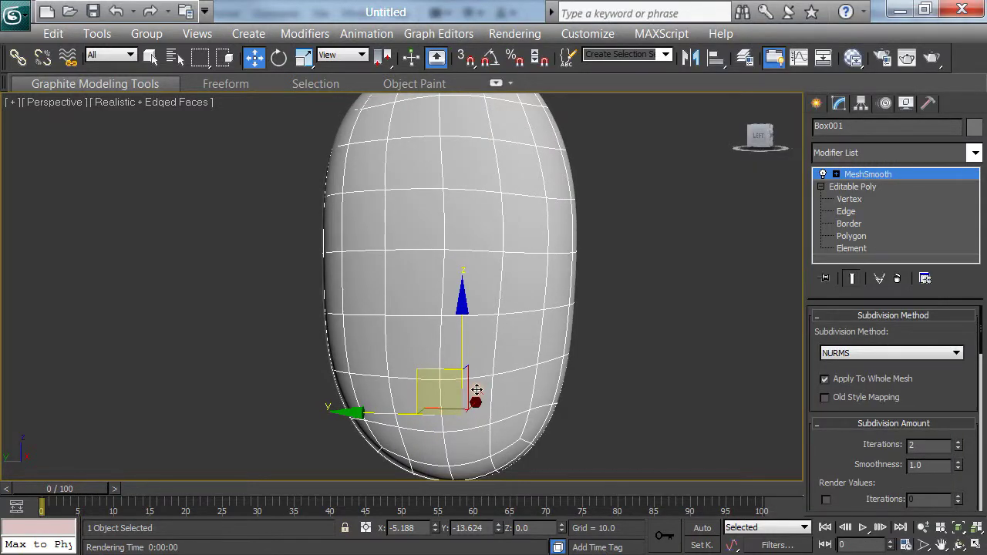
{"action": "key", "text": "shift+q"}
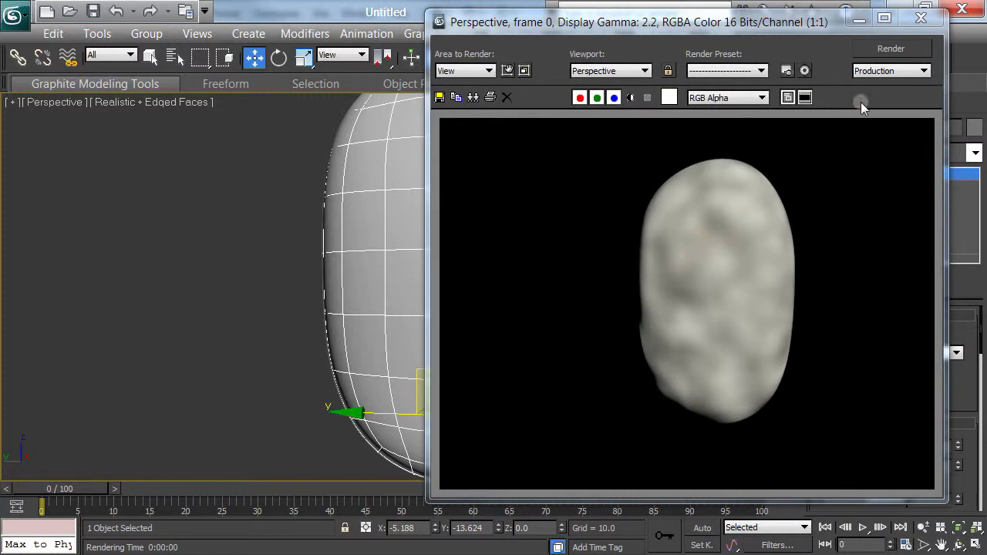
{"action": "left_click", "coordinate": [921, 17]}
- Reframe the perspective view with repeated test renders until the whole form fills the render from end to end
{"action": "middle_click_drag", "start_coordinate": [427, 350], "coordinate": [420, 393]}
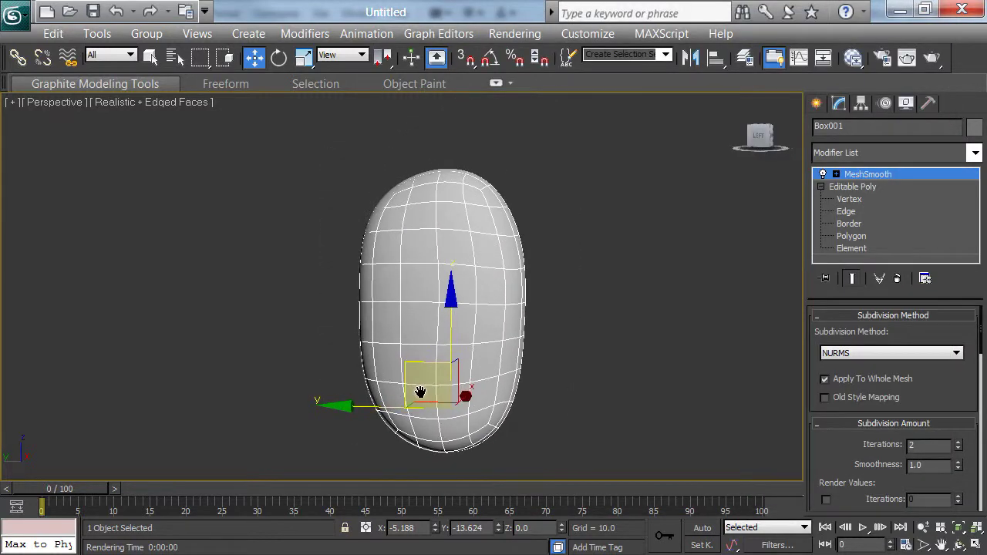
{"action": "scroll", "coordinate": [420, 393], "scroll_direction": "up", "scroll_amount": 3}
{"action": "key", "text": "shift+q"}
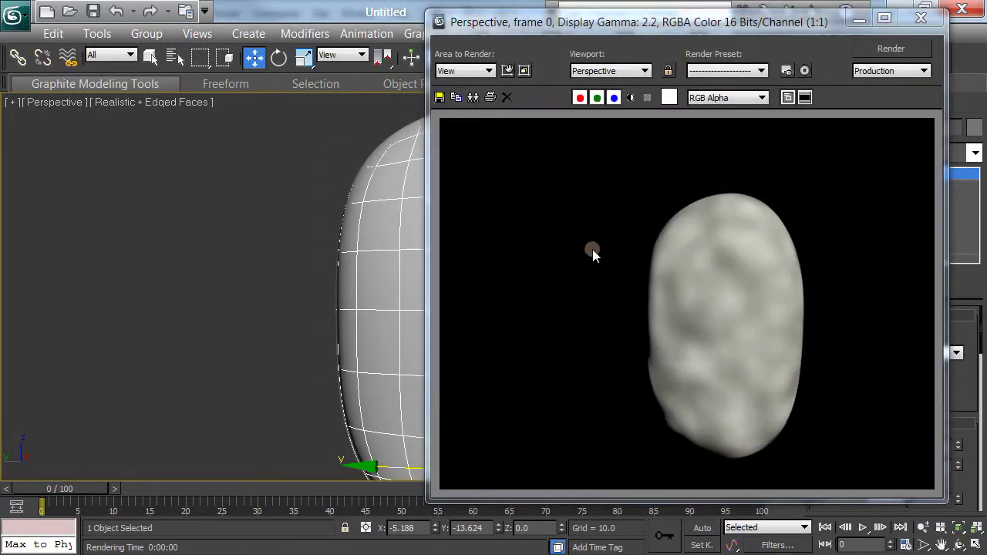
{"action": "left_click", "coordinate": [938, 19]}
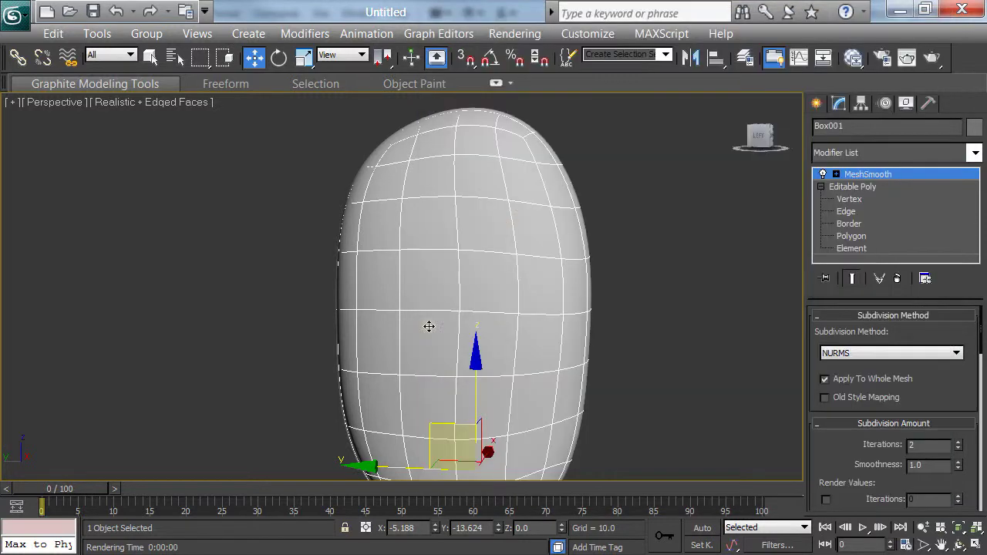
{"action": "scroll", "coordinate": [429, 326], "scroll_direction": "up", "scroll_amount": 3}
{"action": "middle_click_drag", "start_coordinate": [430, 310], "coordinate": [419, 286]}
{"action": "key", "text": "shift+q"}
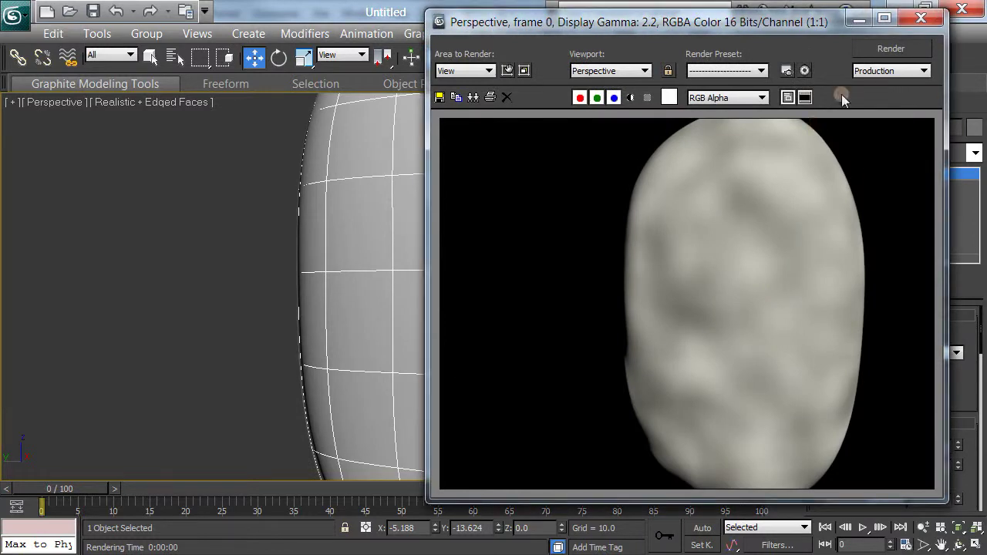
{"action": "left_click", "coordinate": [921, 18]}
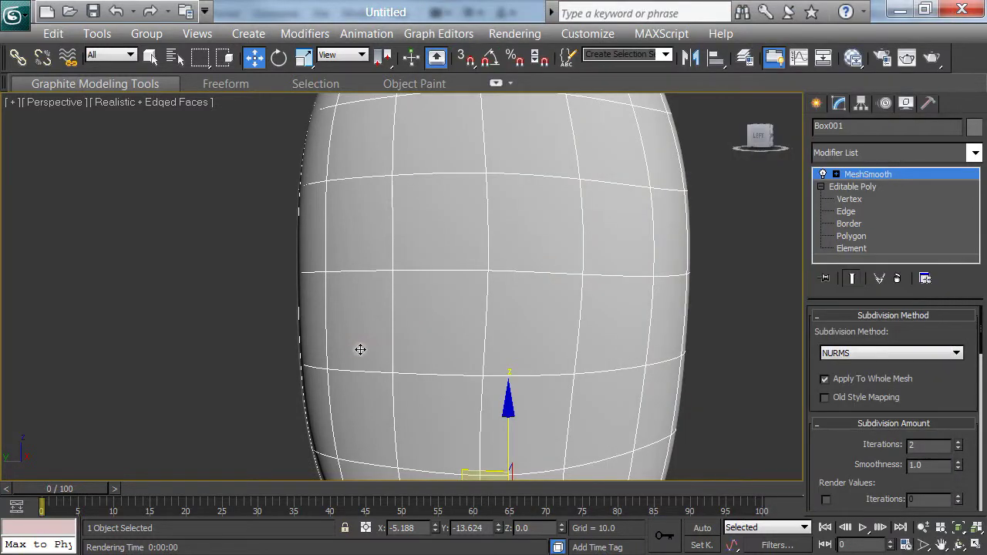
{"action": "scroll", "coordinate": [353, 356], "scroll_direction": "down", "scroll_amount": 3}
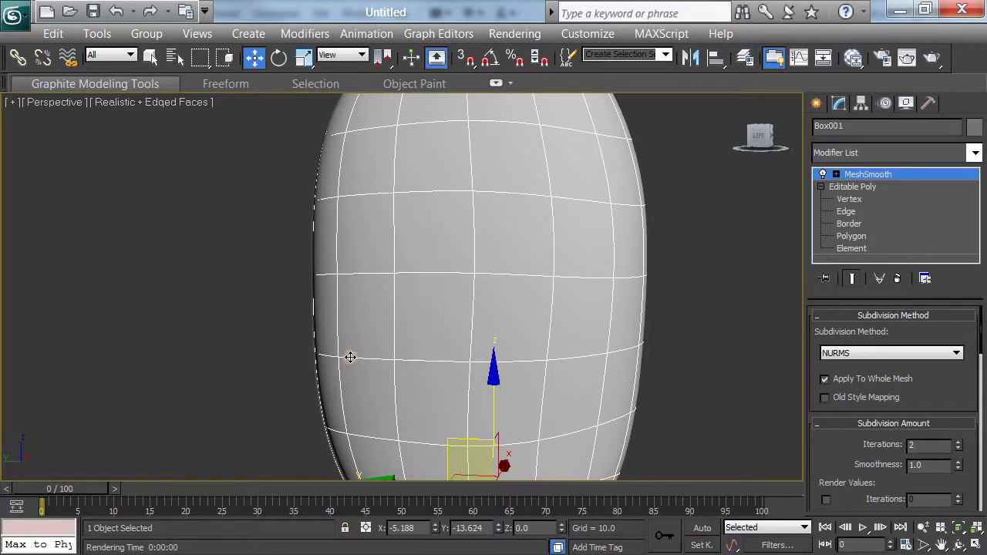
{"action": "key", "text": "shift+q"}
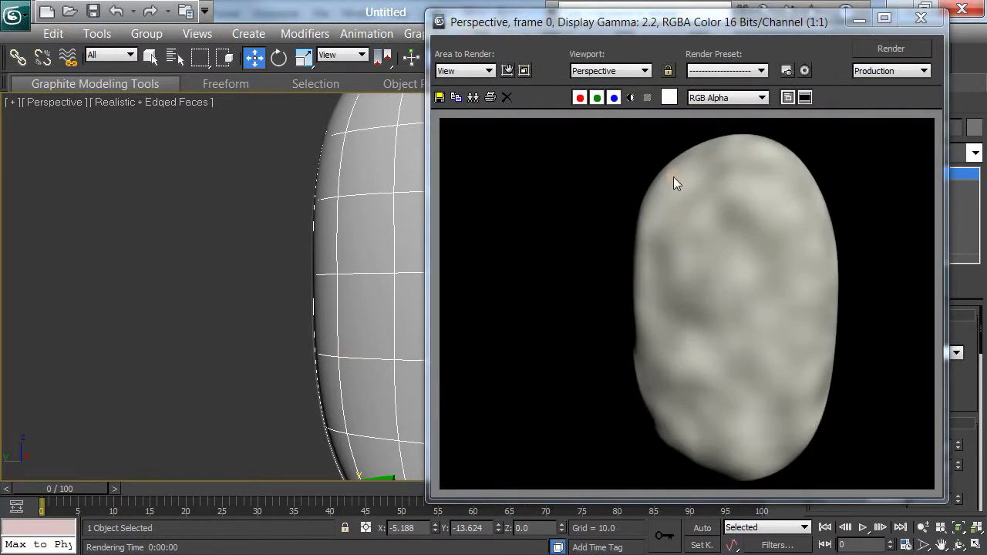
- Start saving the rendered image and choose the General folder as its location
{"action": "left_click", "coordinate": [439, 97]}
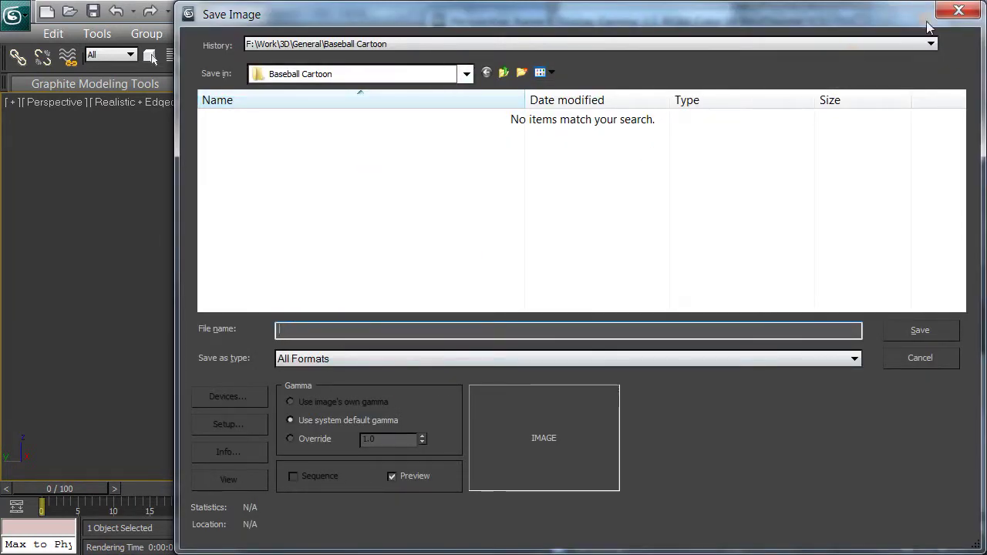
{"action": "left_click", "coordinate": [503, 72]}
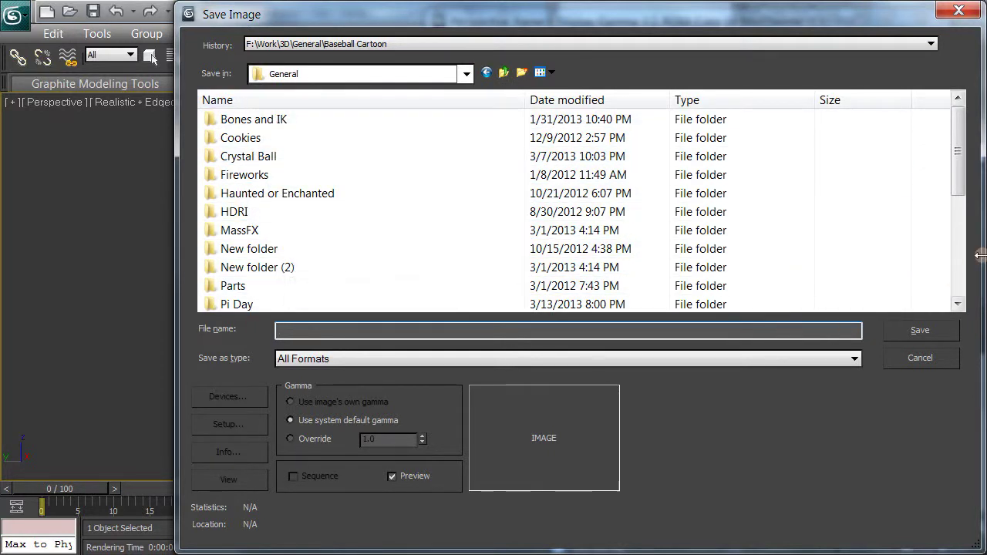
{"action": "scroll", "coordinate": [960, 274], "scroll_direction": "down", "scroll_amount": 2}
{"action": "scroll", "coordinate": [961, 274], "scroll_direction": "down", "scroll_amount": 2}
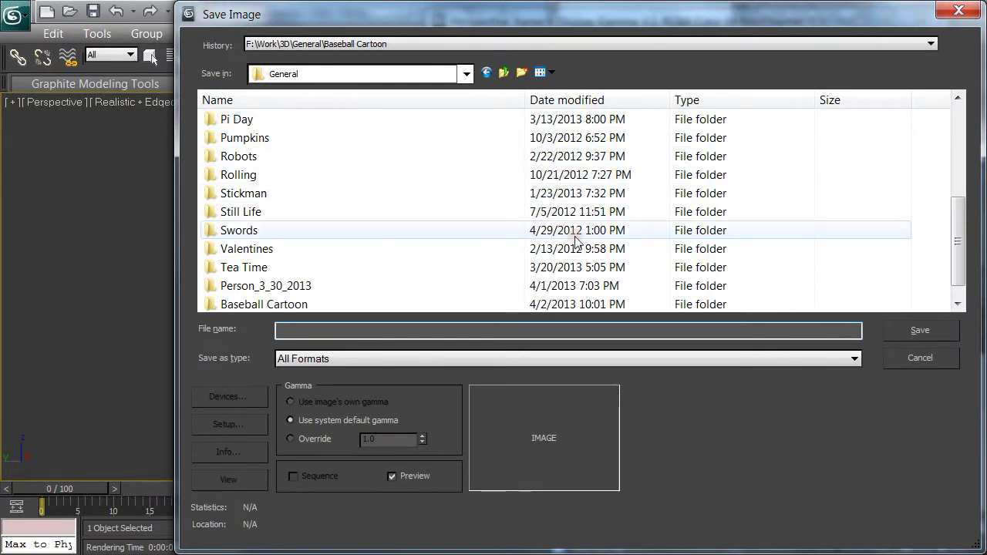
{"action": "left_click", "coordinate": [956, 157]}
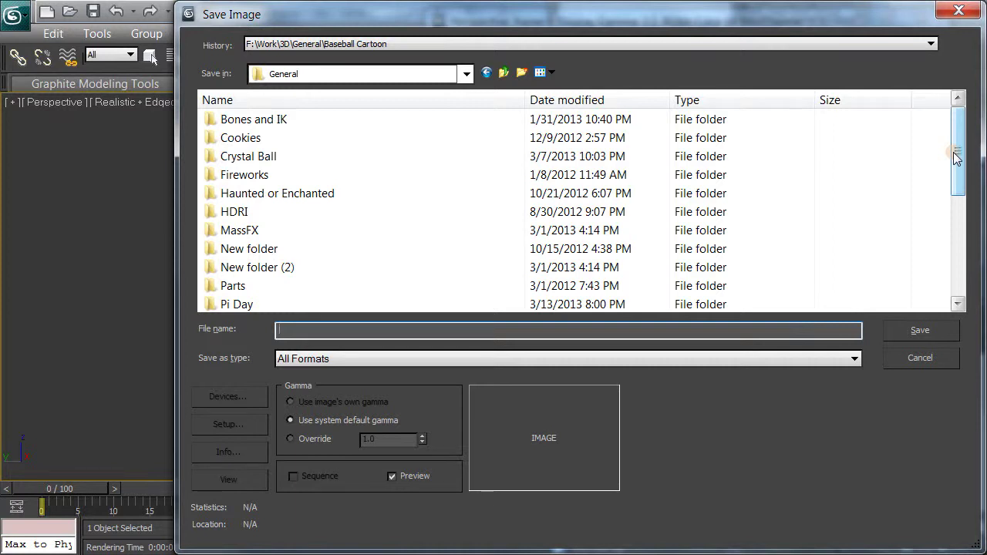
- Save the render as a PNG image named taterbody, in RGB 24 bit with alpha channel, and close the render window
{"action": "left_click", "coordinate": [442, 358]}
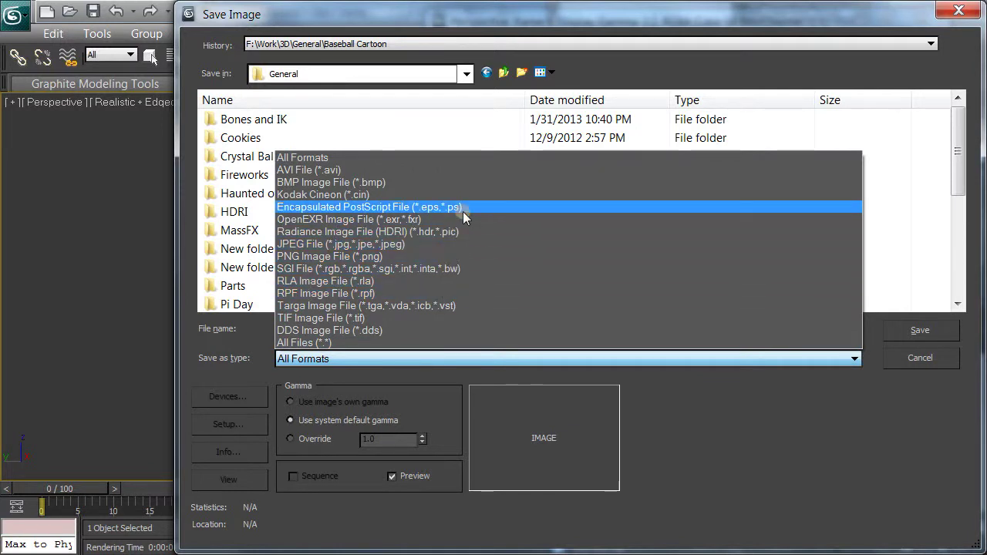
{"action": "left_click", "coordinate": [443, 257]}
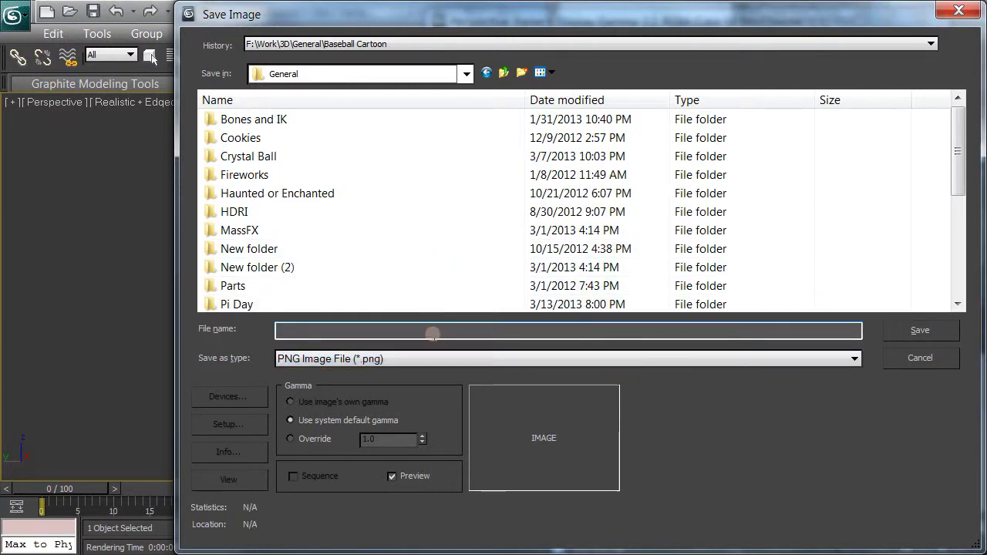
{"action": "left_click", "coordinate": [810, 330]}
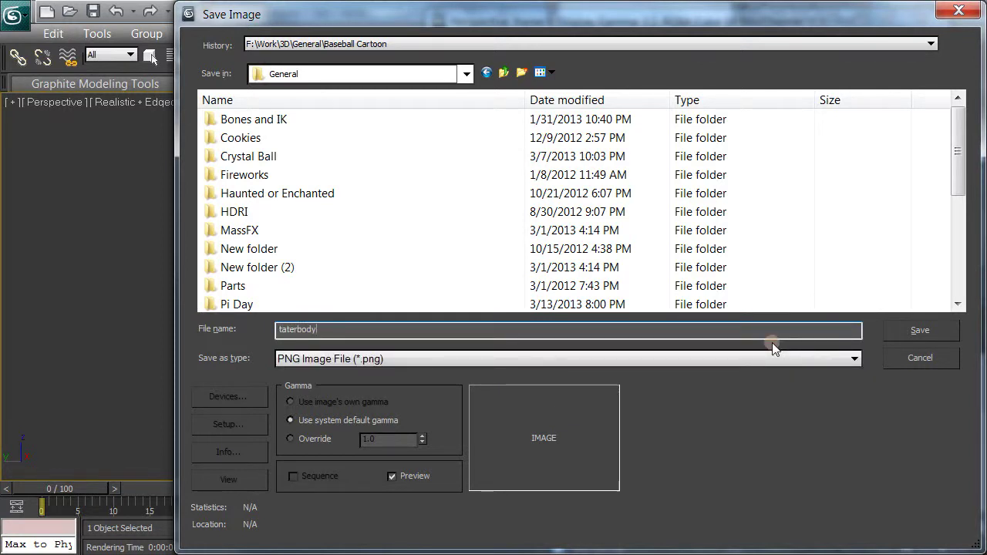
{"action": "left_click", "coordinate": [903, 328]}
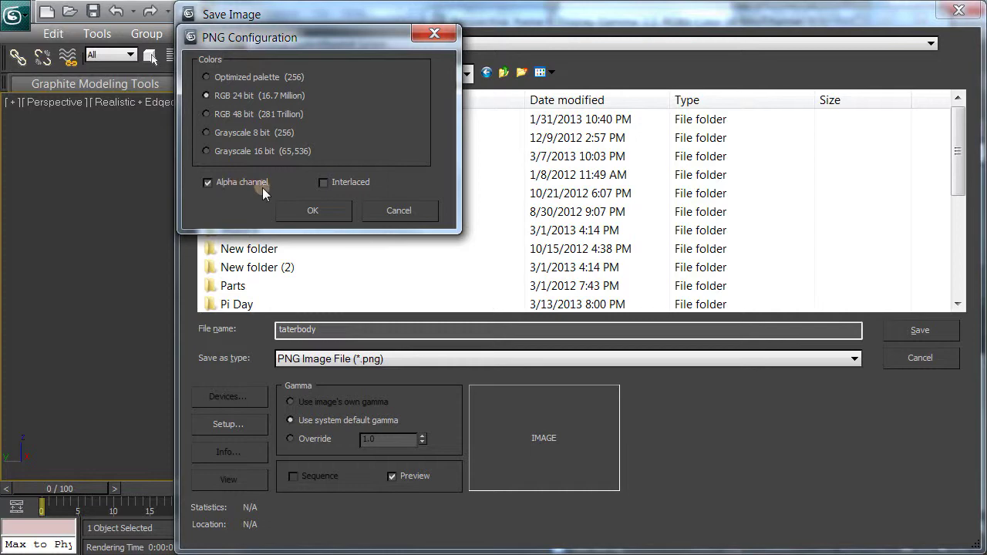
{"action": "left_click", "coordinate": [316, 217]}
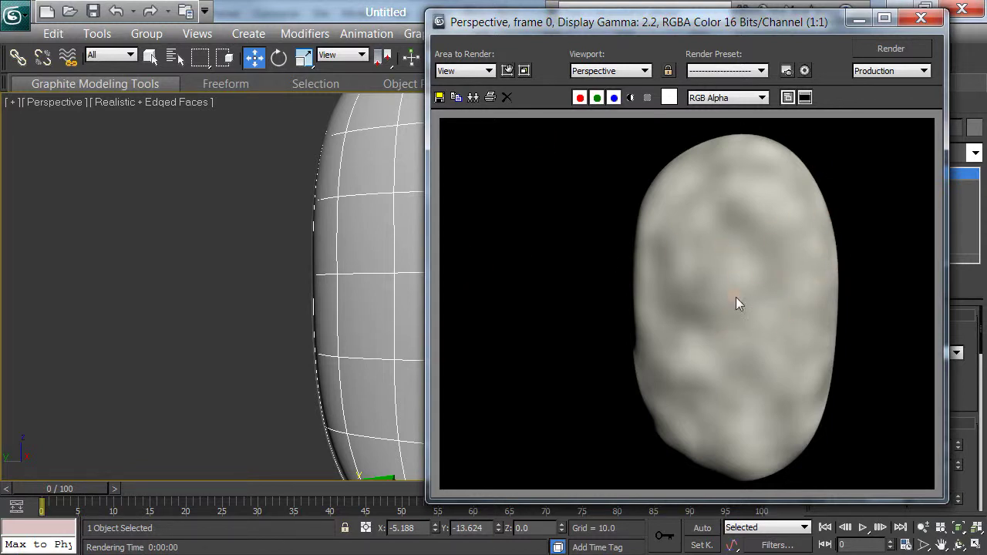
{"action": "left_click", "coordinate": [935, 19]}
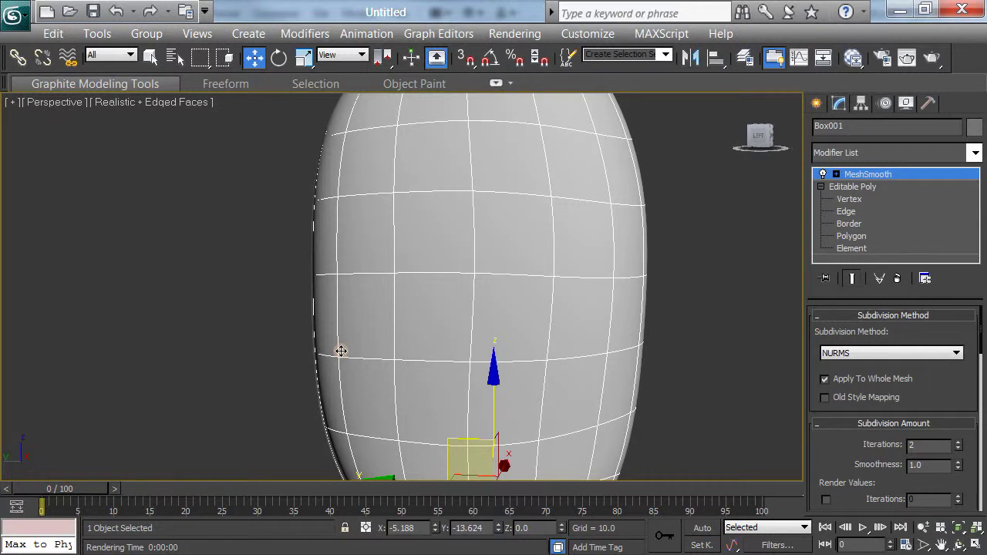